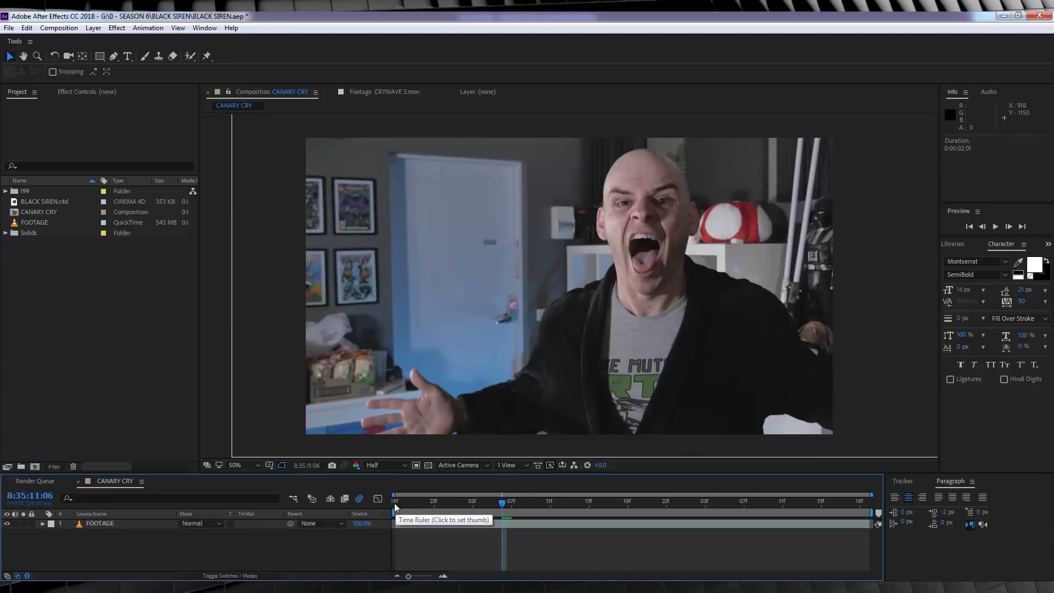
- Show CANARY CRY at Full resolution and RAM-preview the scream footage from the start
click(393, 465)
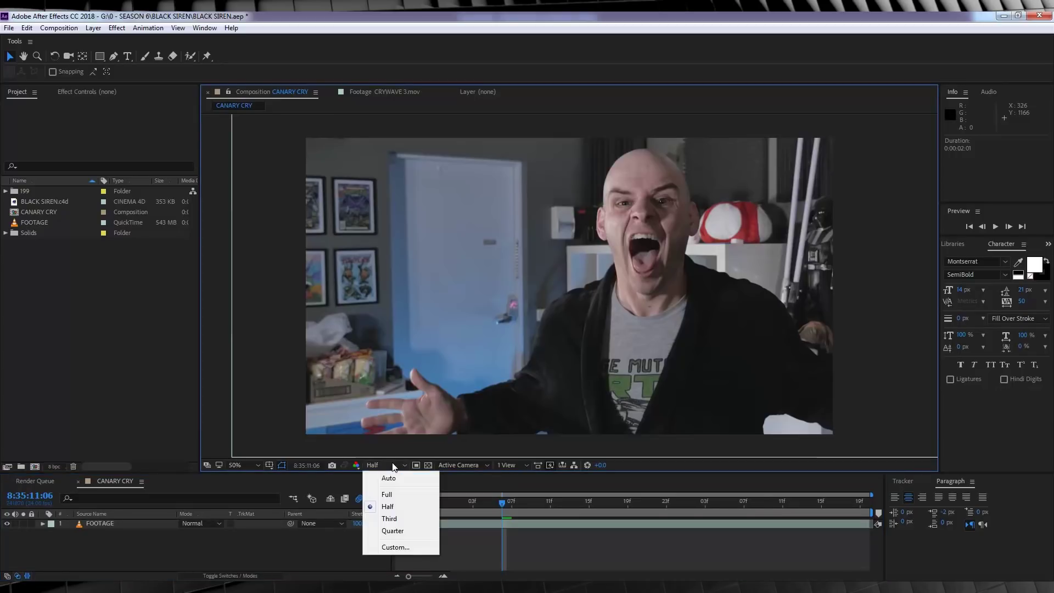
click(391, 485)
click(396, 503)
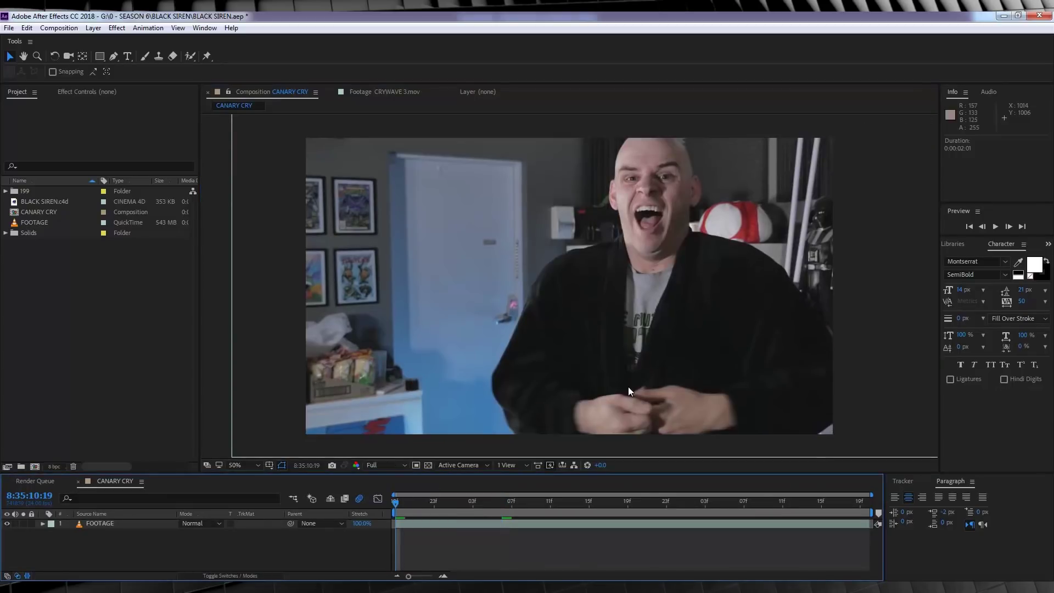
key(space)
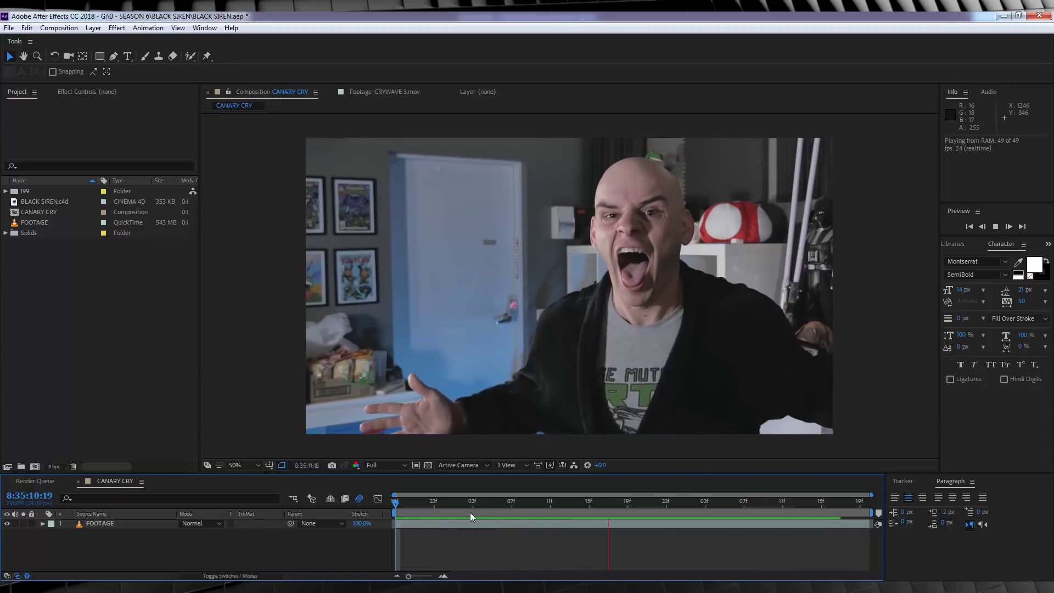
click(438, 507)
key(space)
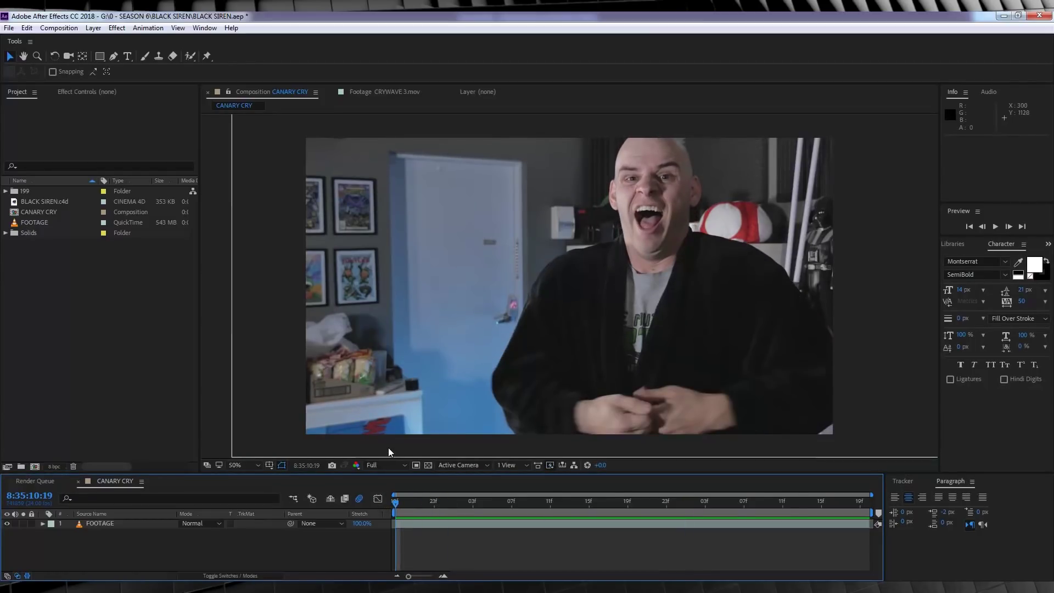
- Queue CANARY CRY as a Photoshop Sequence saved into a CANARY CRY subfolder, and render
key(ctrl+m)
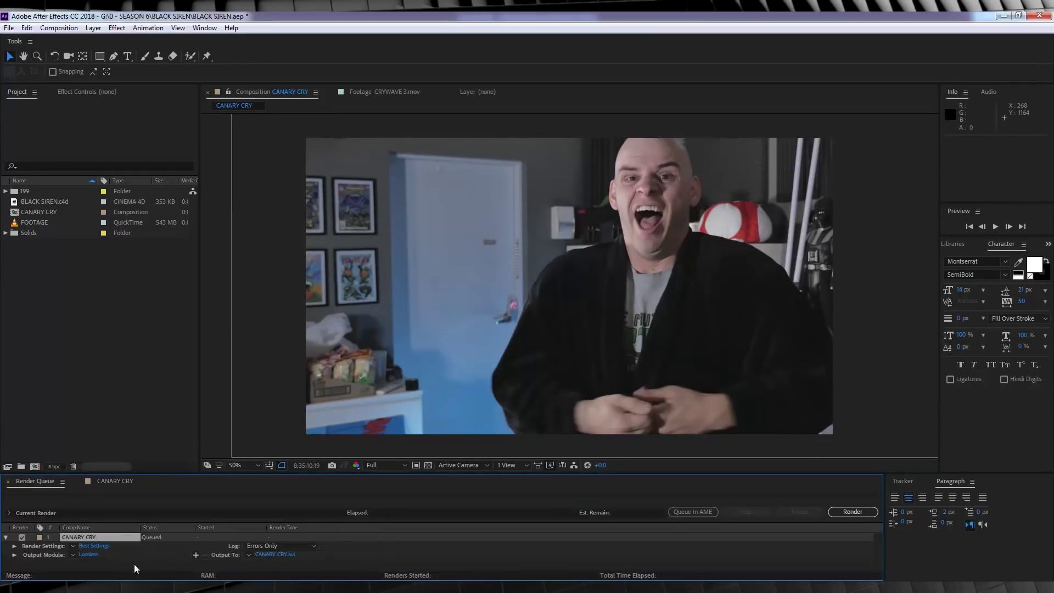
click(88, 554)
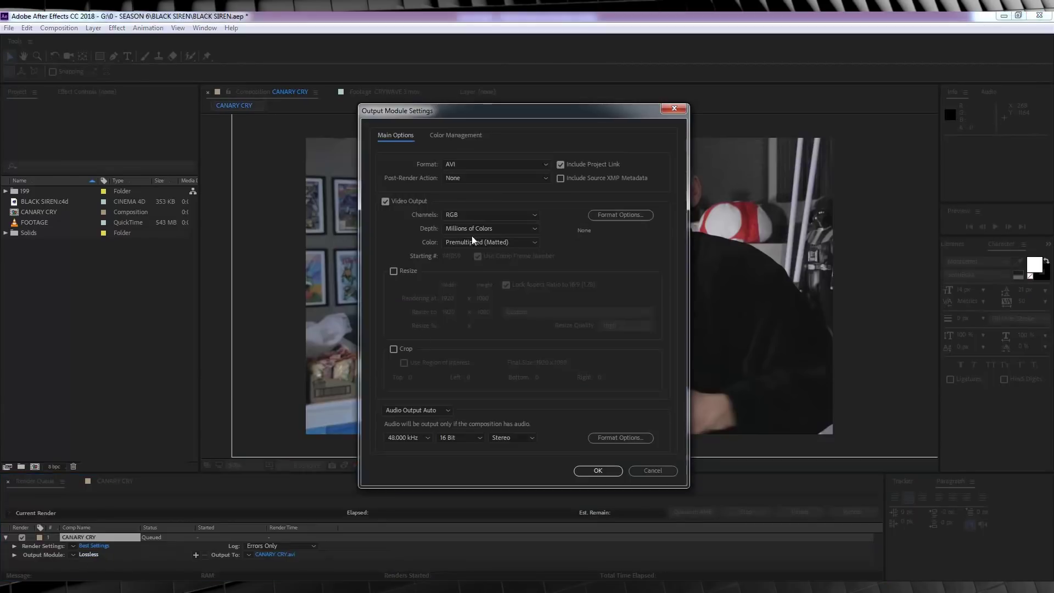
click(479, 167)
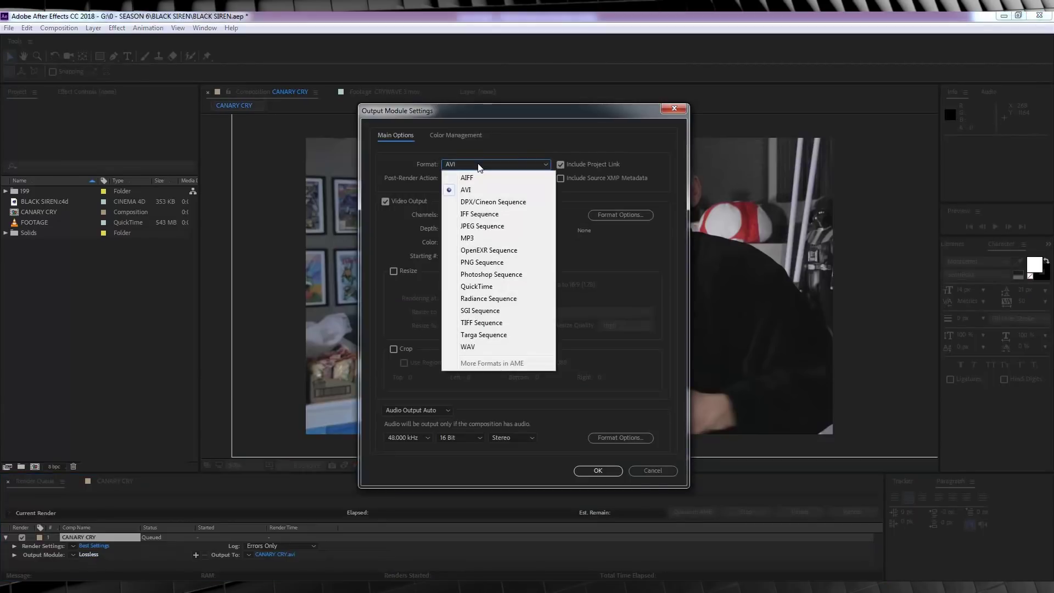
click(483, 276)
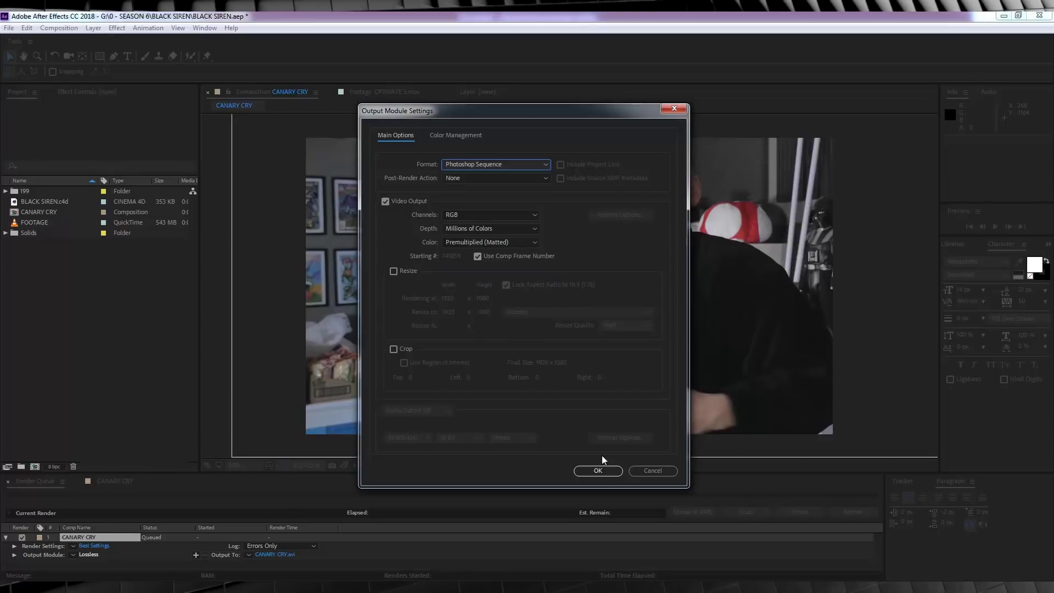
click(599, 471)
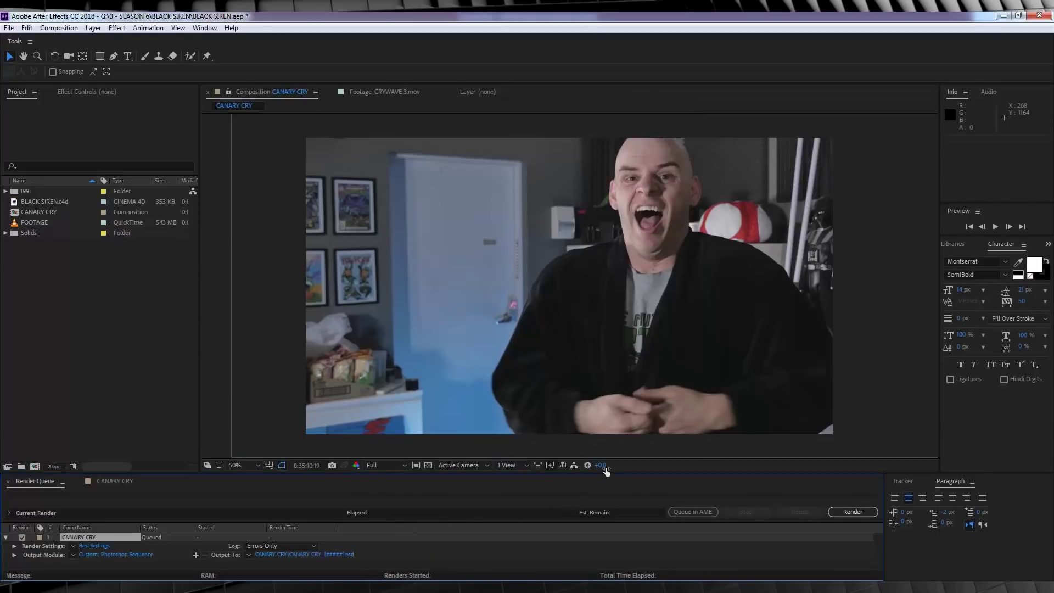
click(329, 554)
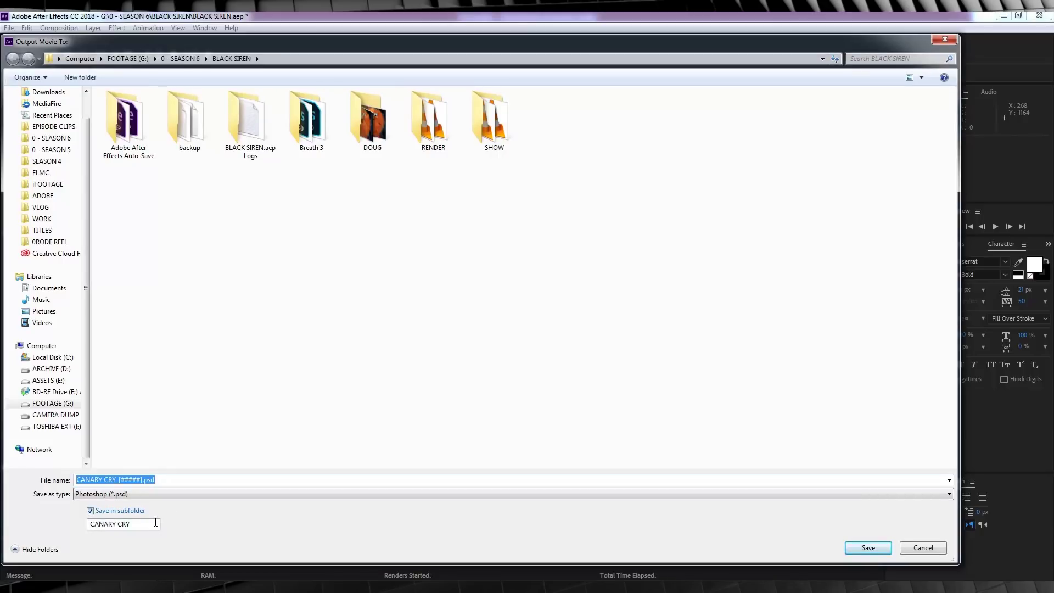
click(868, 547)
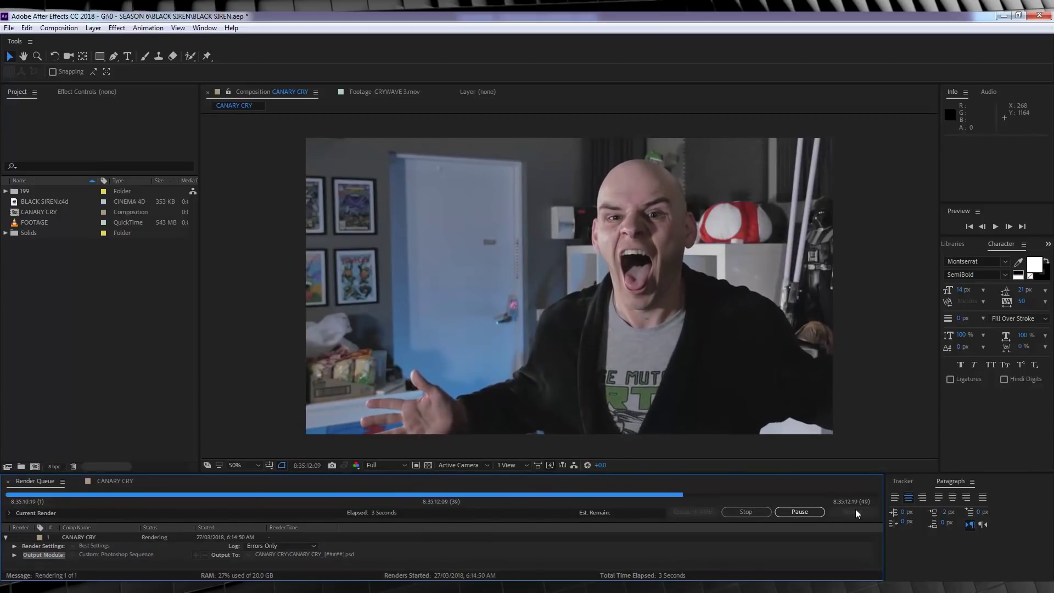
- Select BLACK SIREN.c4d in the Project panel and bring up the Edit menu
click(44, 202)
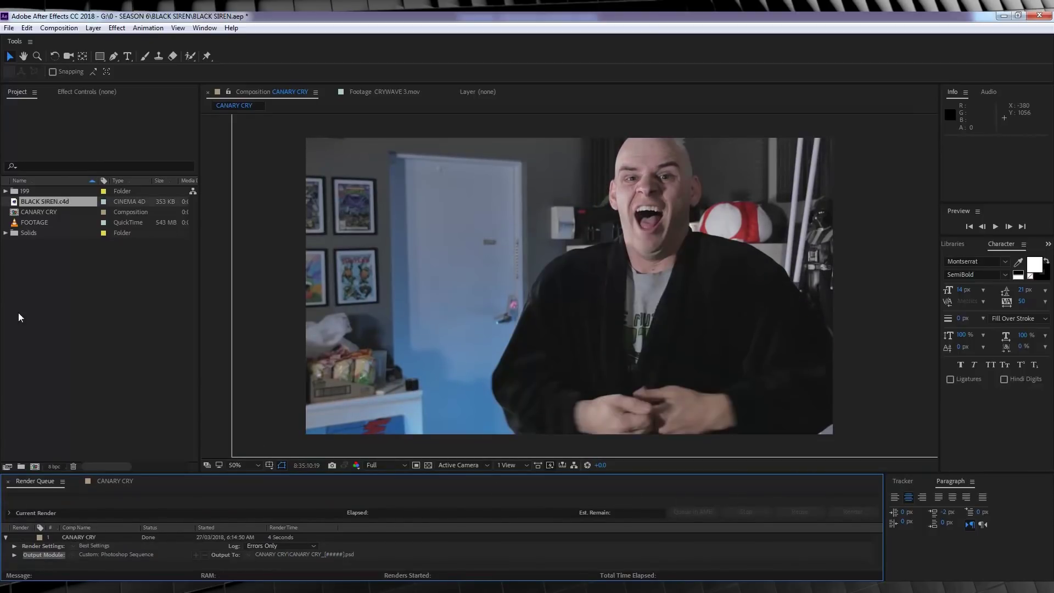
click(34, 203)
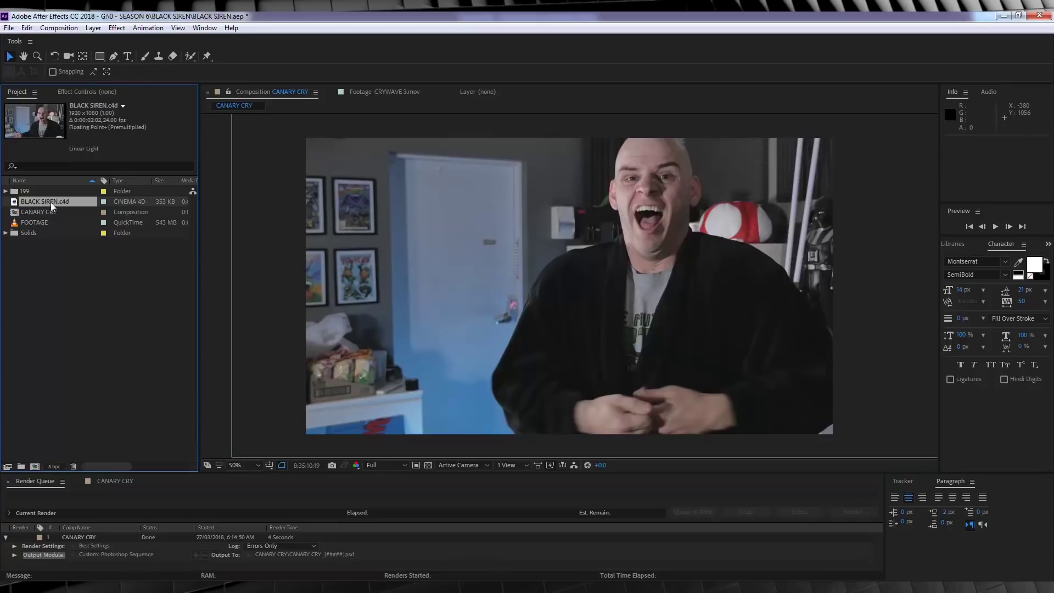
click(27, 28)
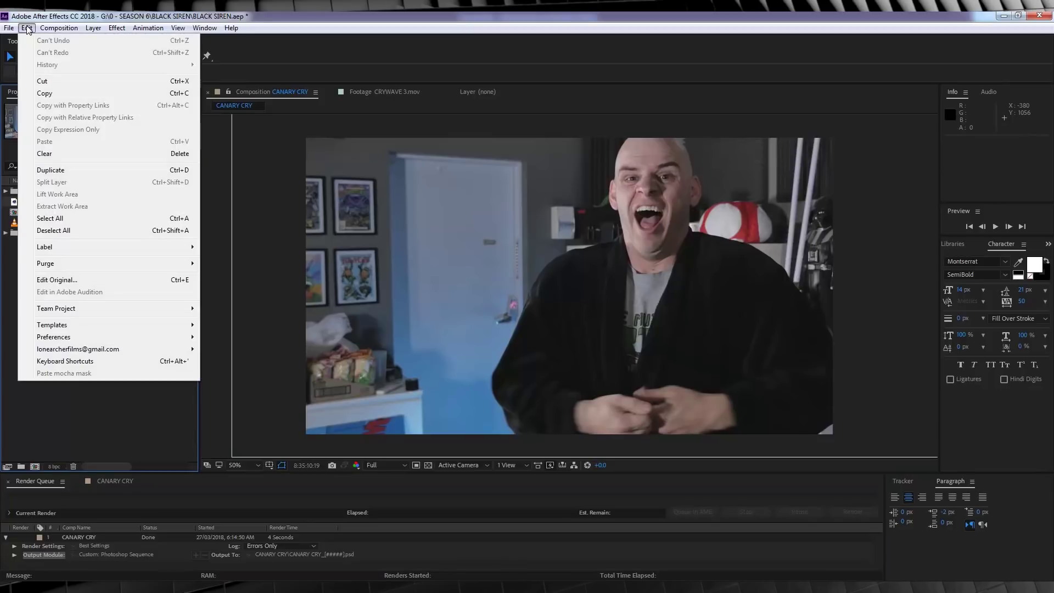
- Open BLACK SIREN in Cinema 4D, play the rings from frame 0, test-render, then go to frame 37
click(74, 280)
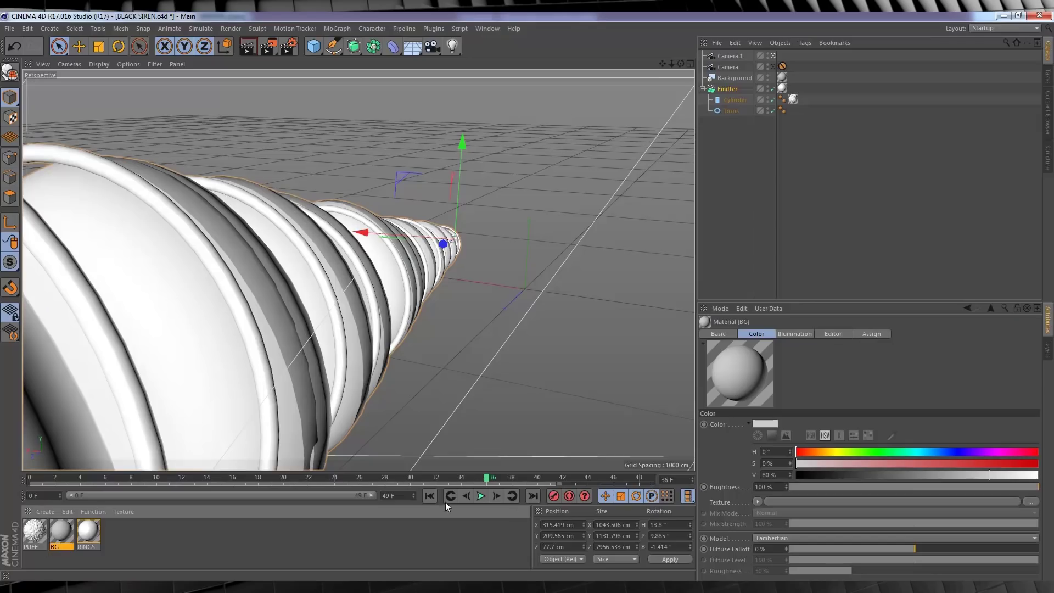
click(429, 496)
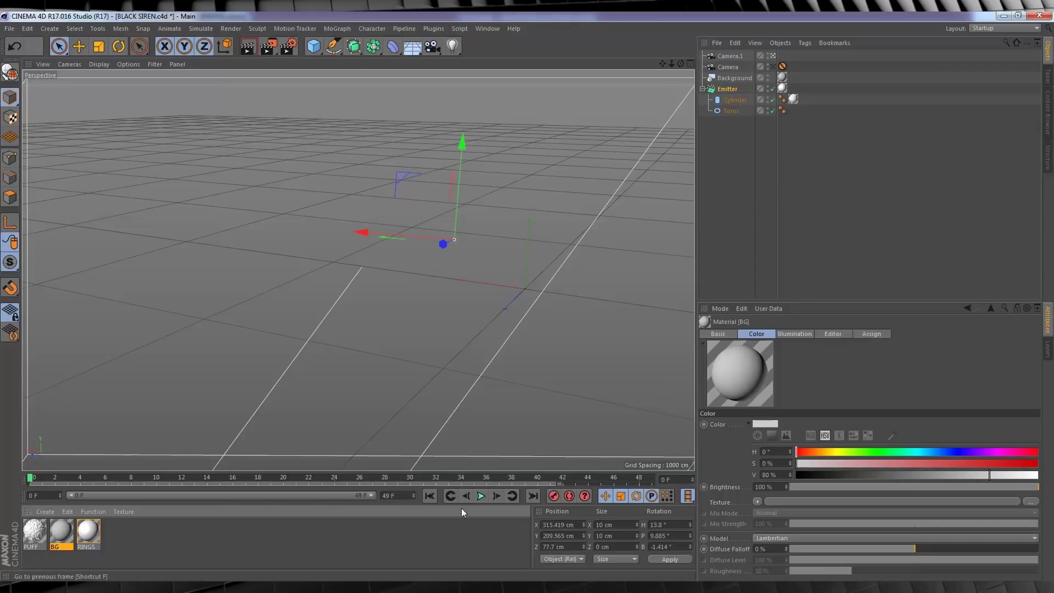
click(480, 496)
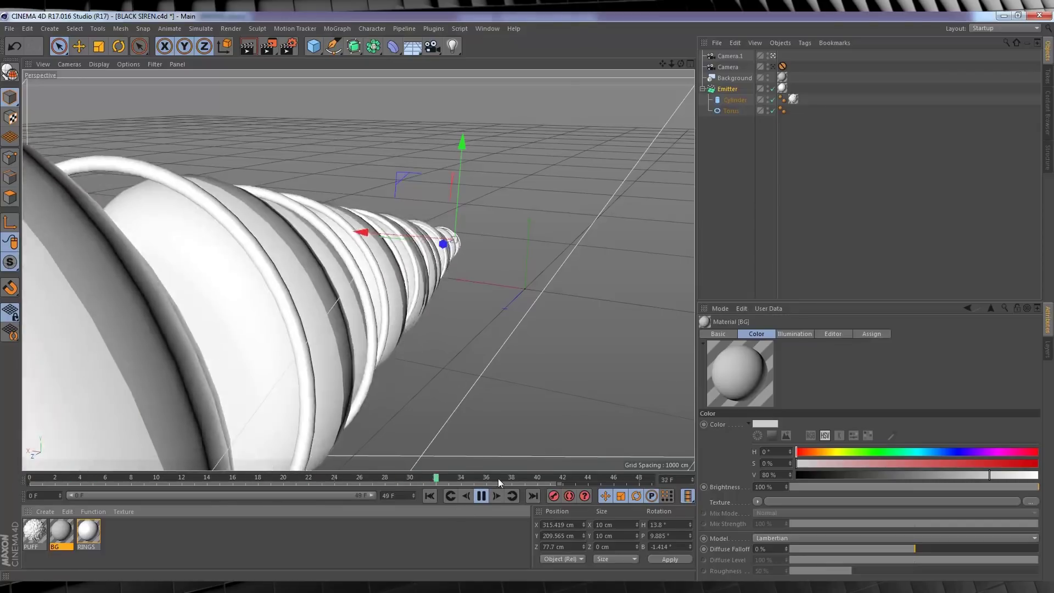
click(482, 497)
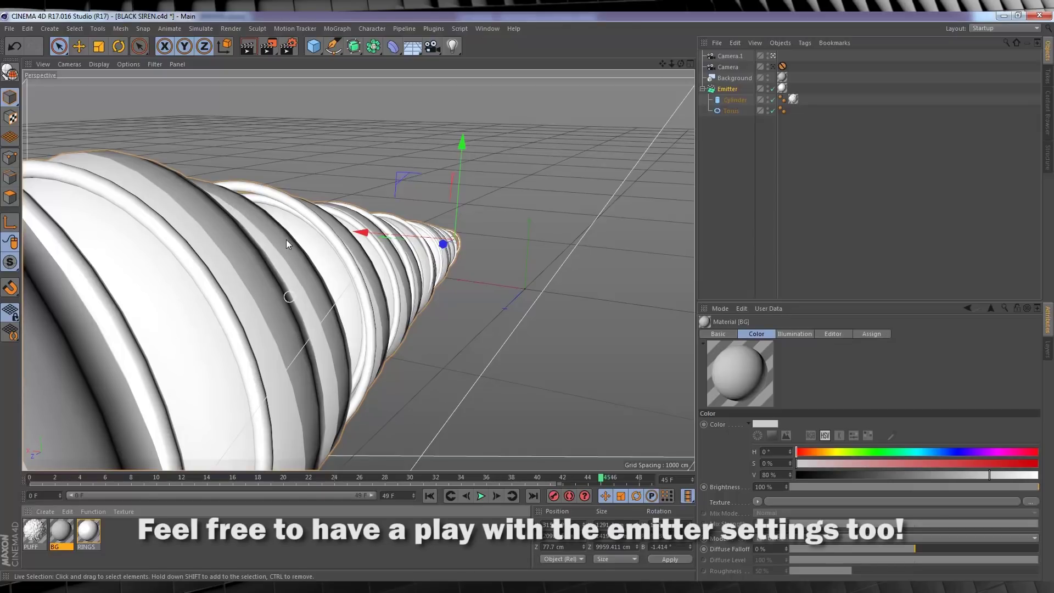
click(247, 45)
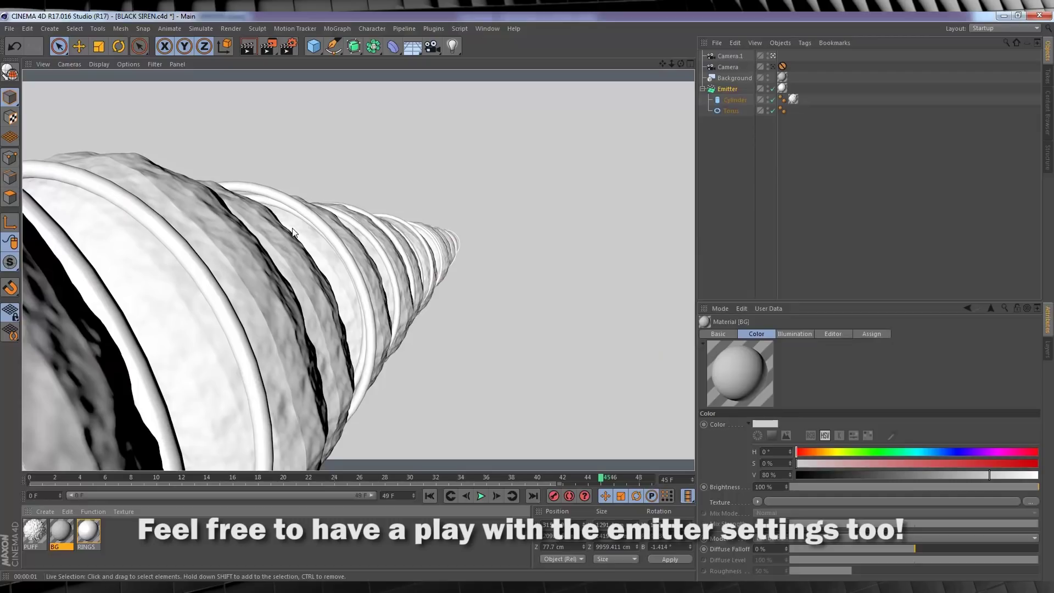
click(504, 478)
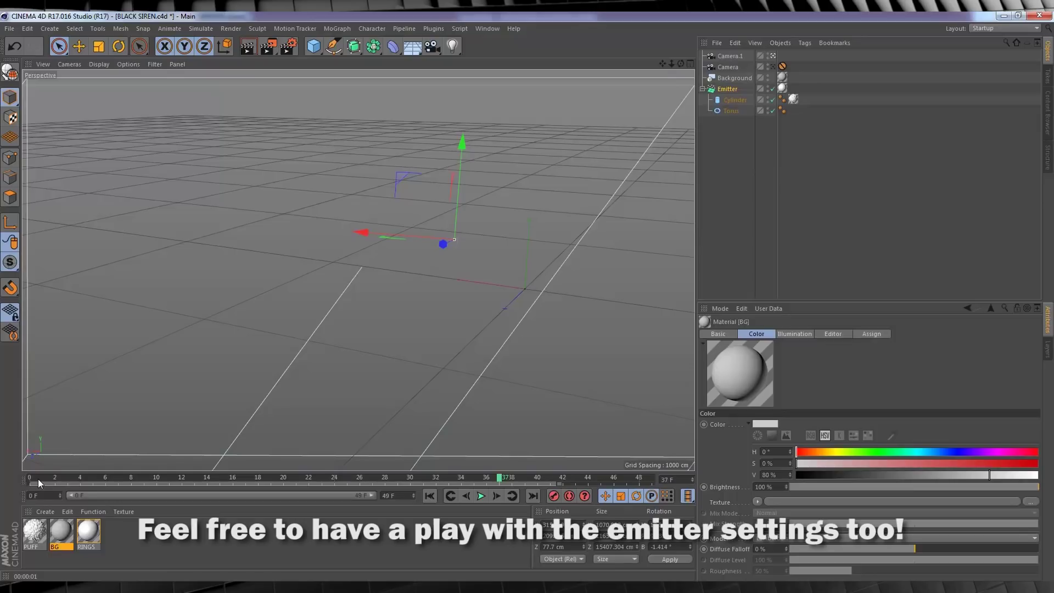
- Load CANARY CRY_741859.psd as the BG material's colour texture without copying it to the project
double_click(58, 529)
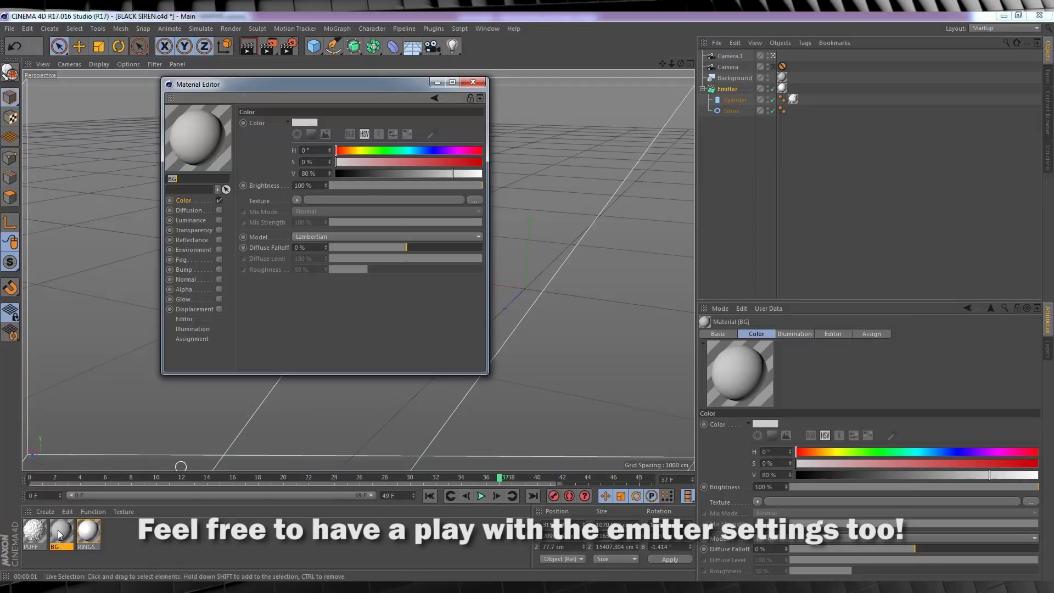
click(299, 199)
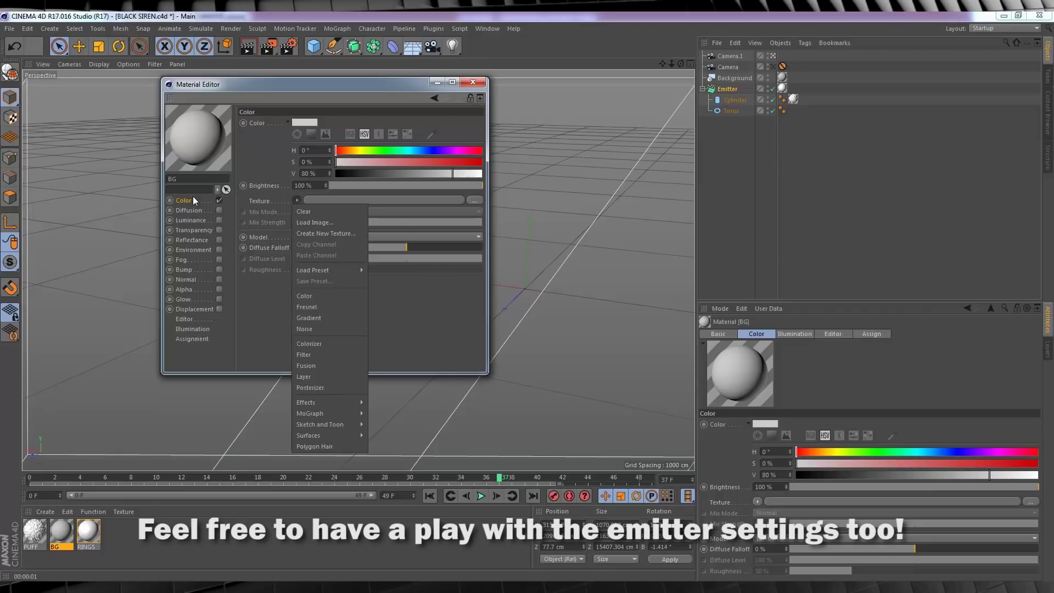
click(271, 196)
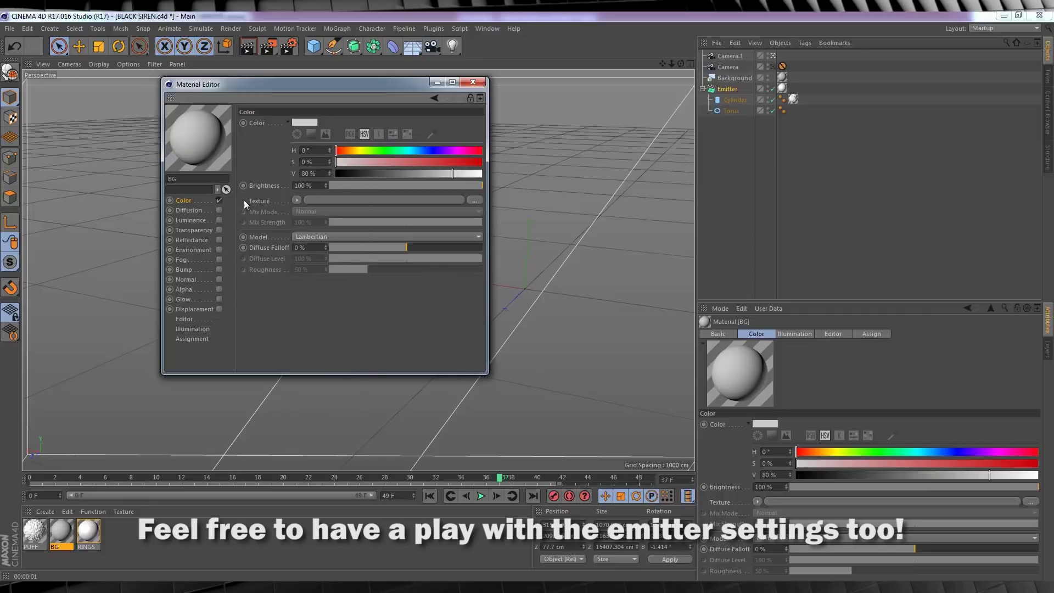
click(300, 199)
click(312, 215)
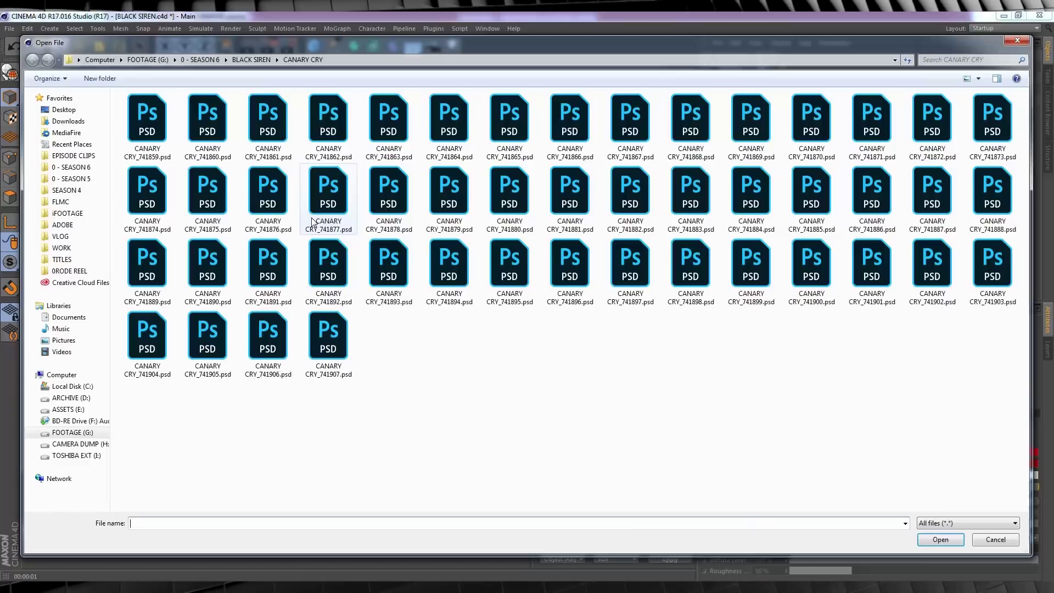
double_click(147, 122)
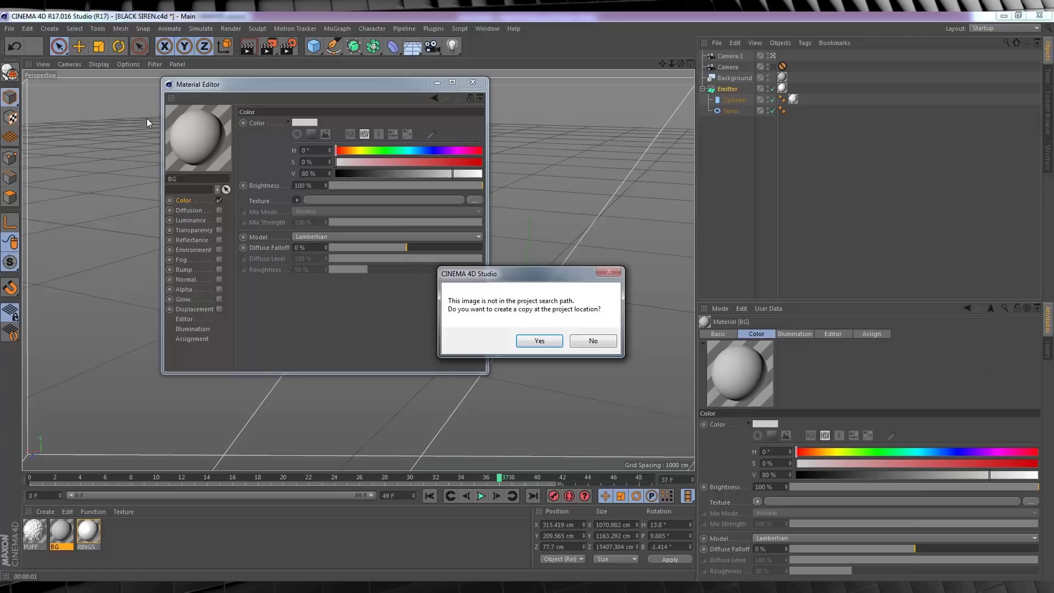
click(603, 342)
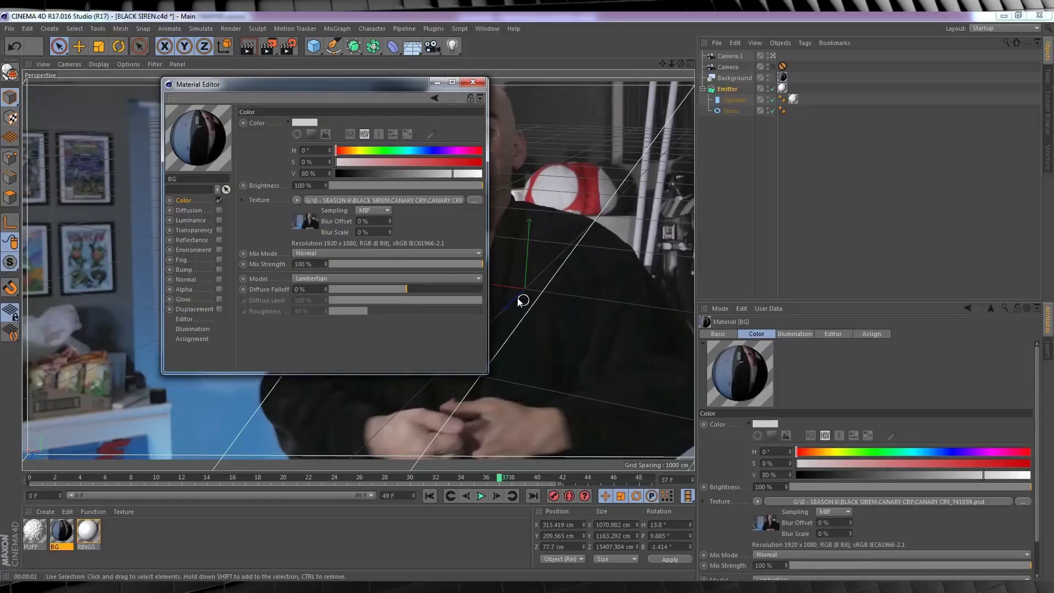
- Calculate the texture's animation frame range so the PSD sequence plays, then close the editor
click(306, 220)
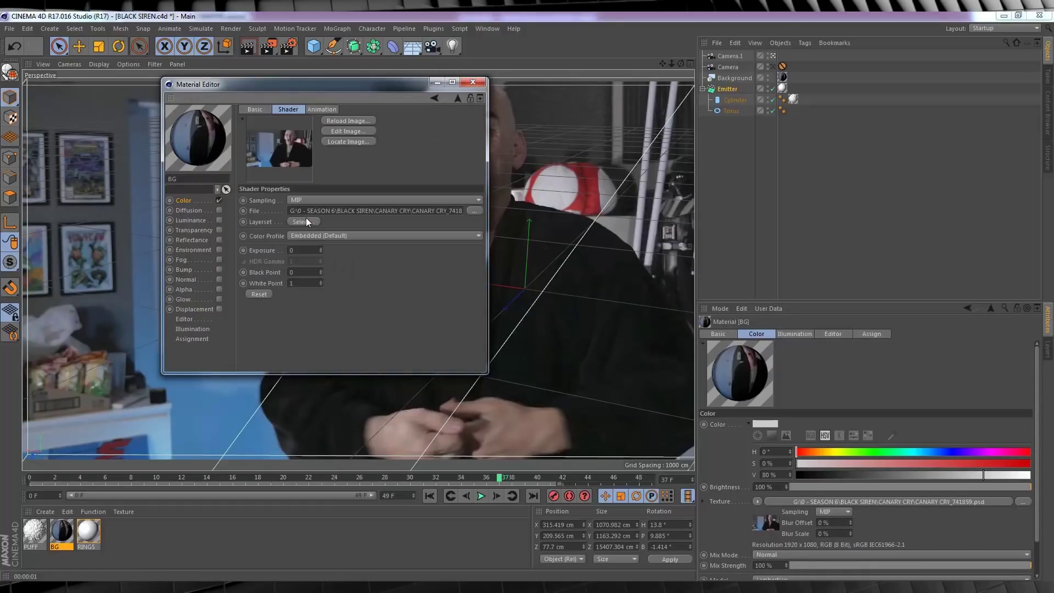
click(323, 109)
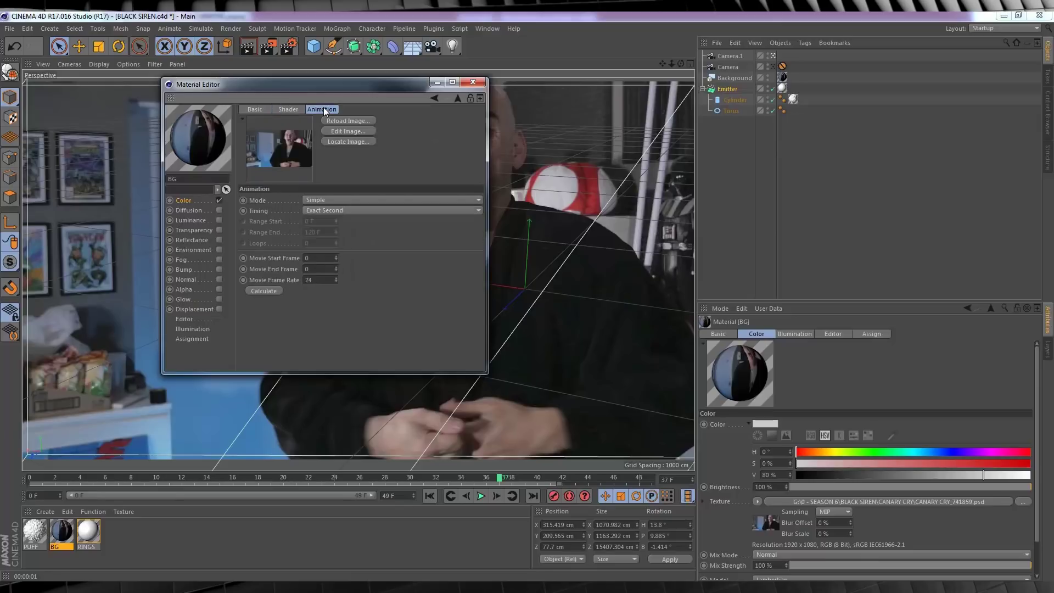
click(259, 290)
click(472, 83)
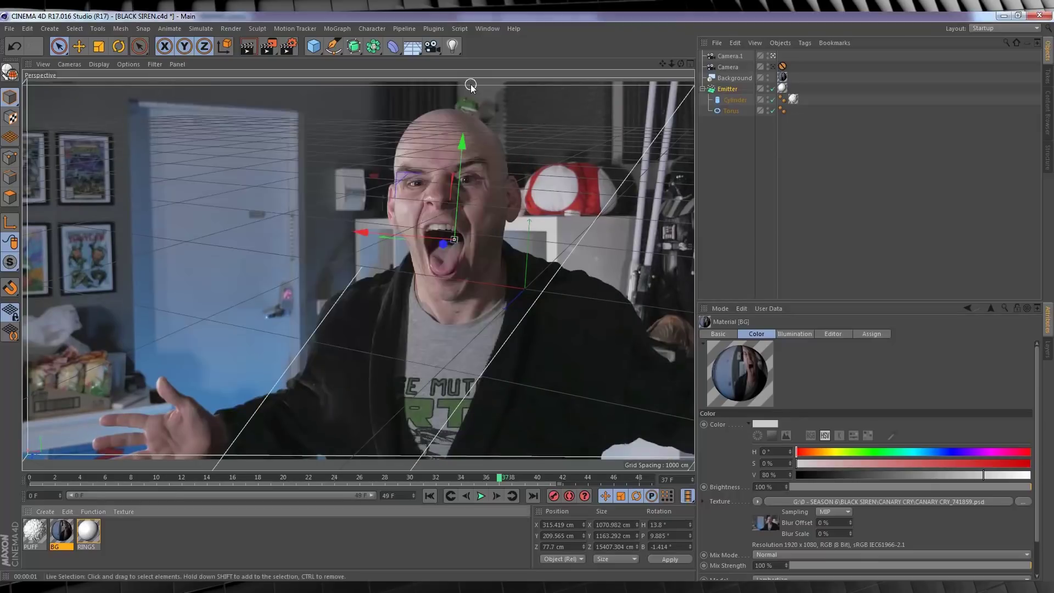
- Preview the rings over the footage, replace Camera.1 with a new camera, and look through it
key(shift+f)
click(476, 491)
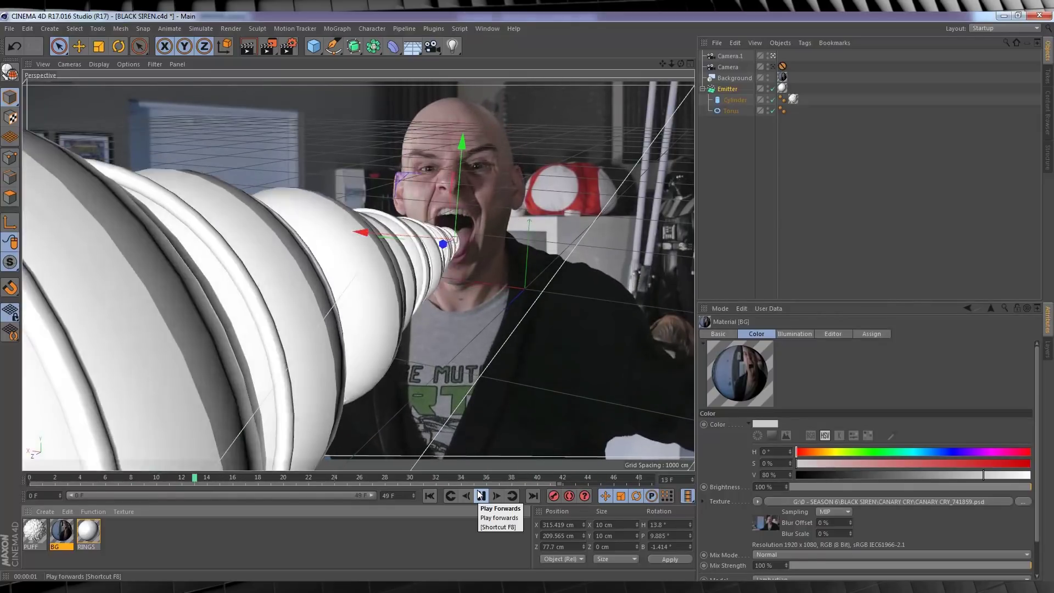
click(480, 495)
click(730, 57)
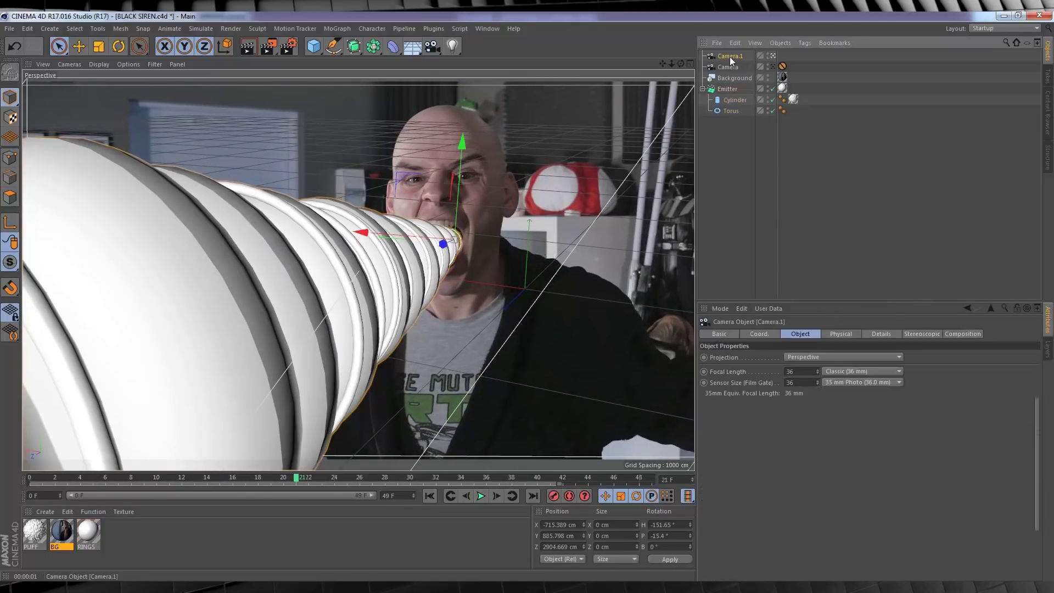
key(Delete)
click(432, 46)
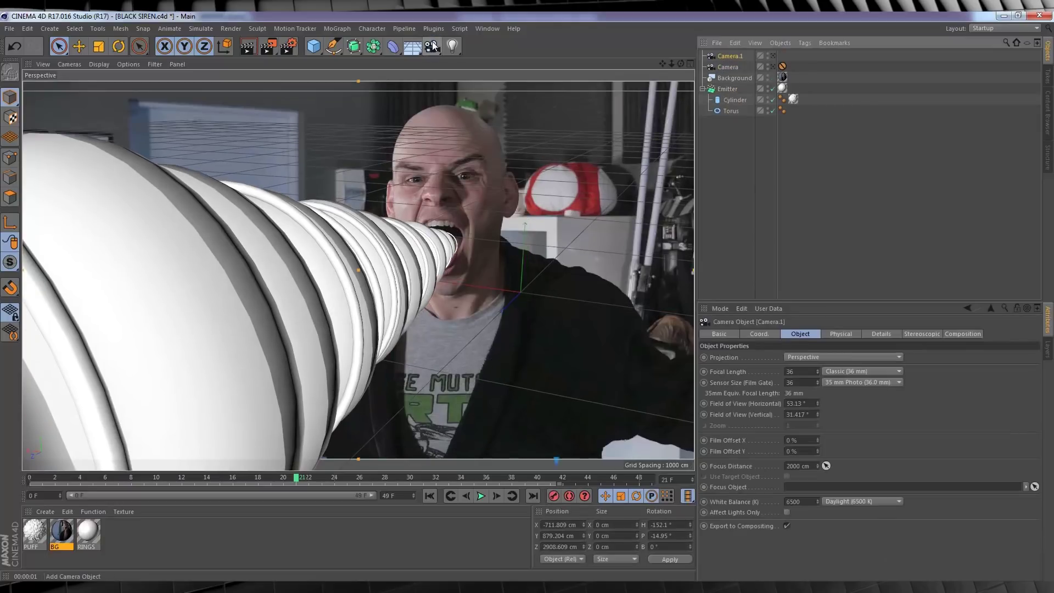
click(773, 55)
- Orbit the new camera to frame the rings, then replay the animation to frame 36
drag(680, 63, 615, 72)
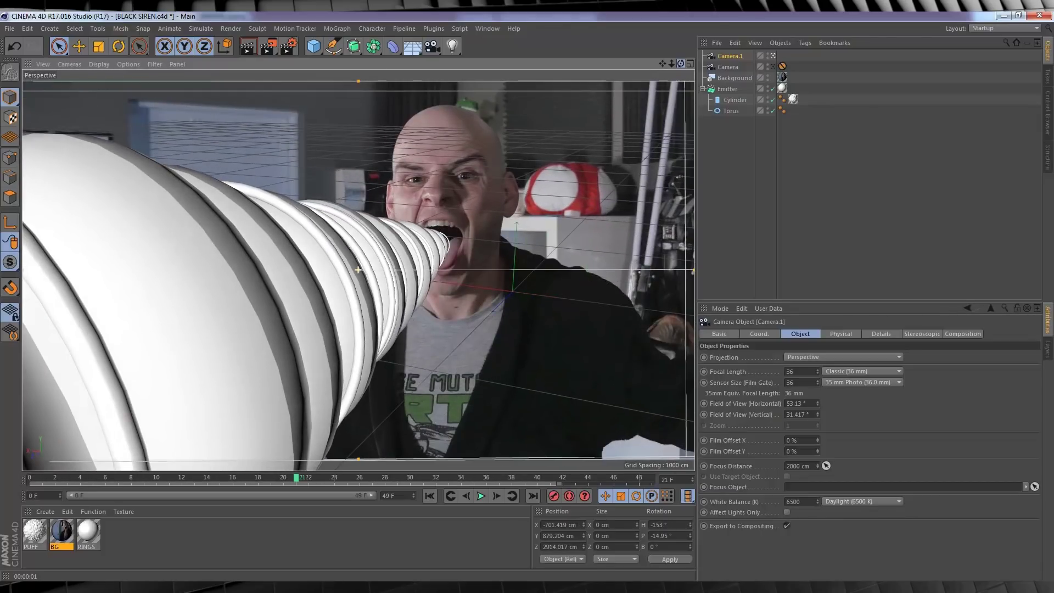
drag(615, 72, 618, 73)
drag(683, 64, 683, 63)
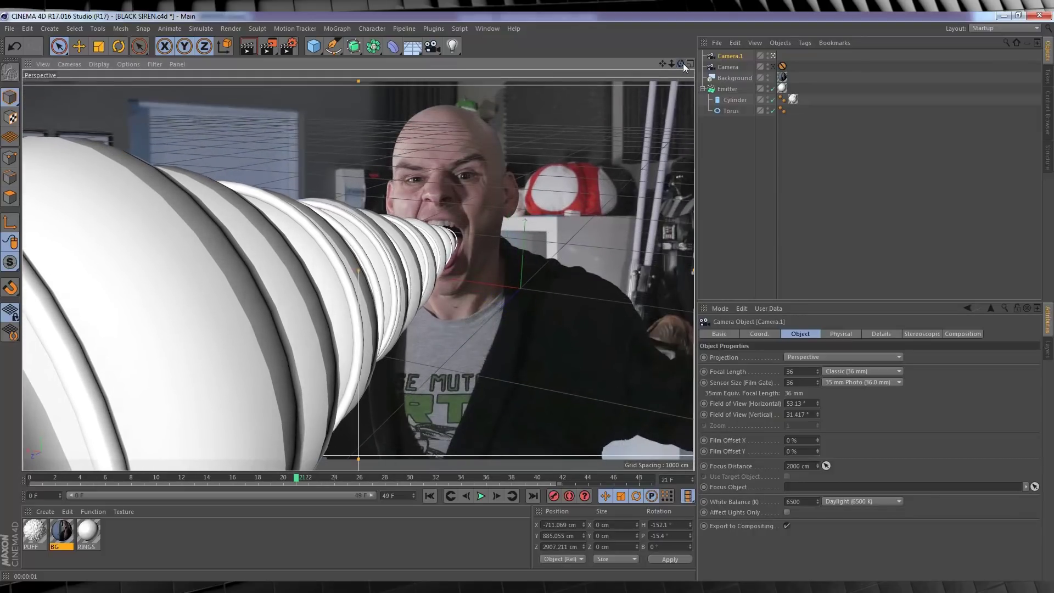
click(433, 497)
click(481, 497)
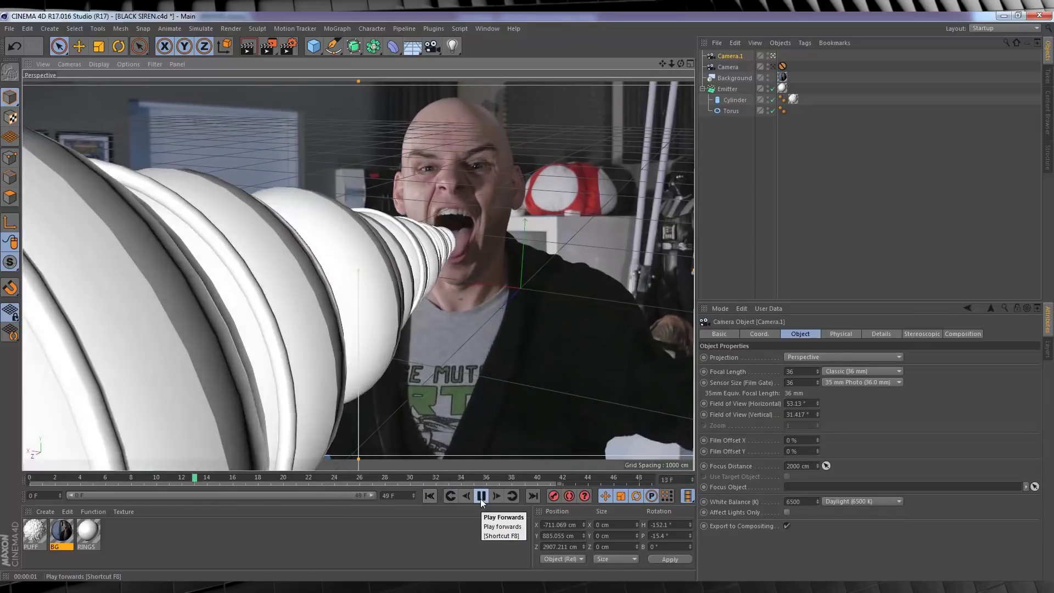
click(480, 497)
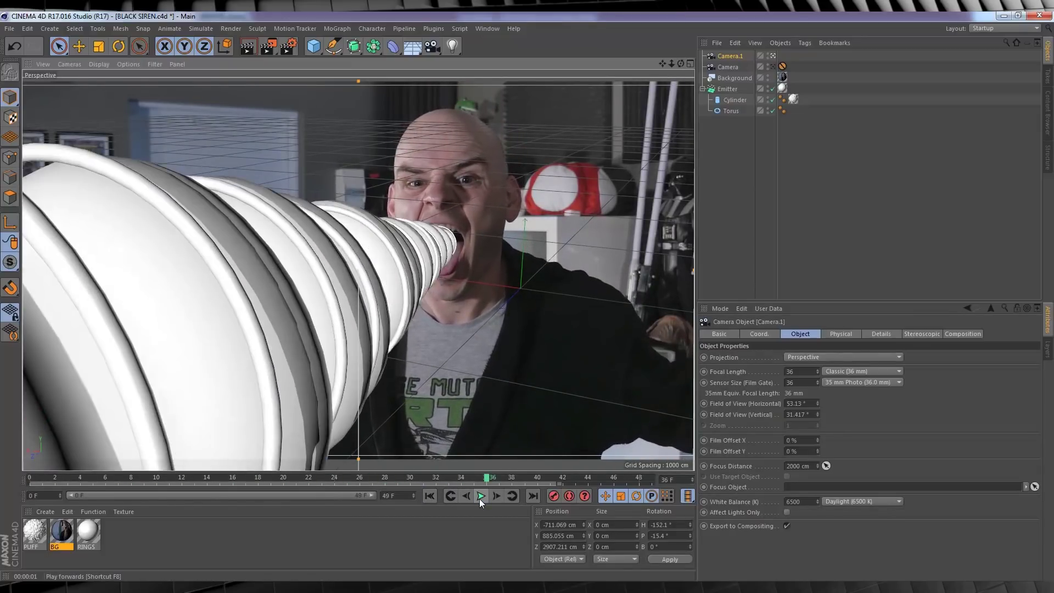
- Refine the framing with a slight orbit and pan, then scrub back through frames 15 to 1
drag(681, 63, 688, 66)
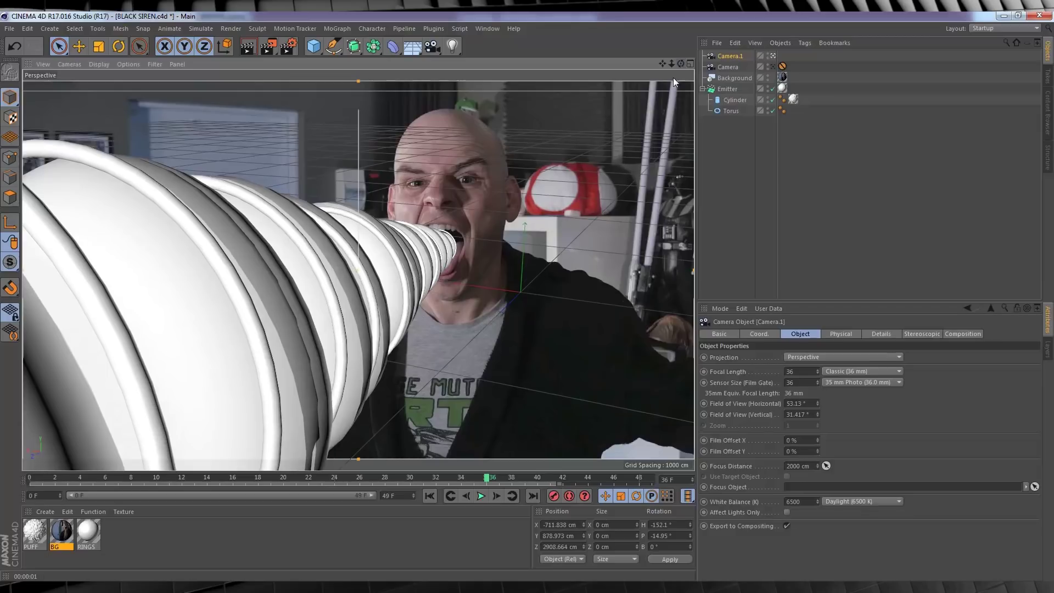
drag(663, 64, 663, 78)
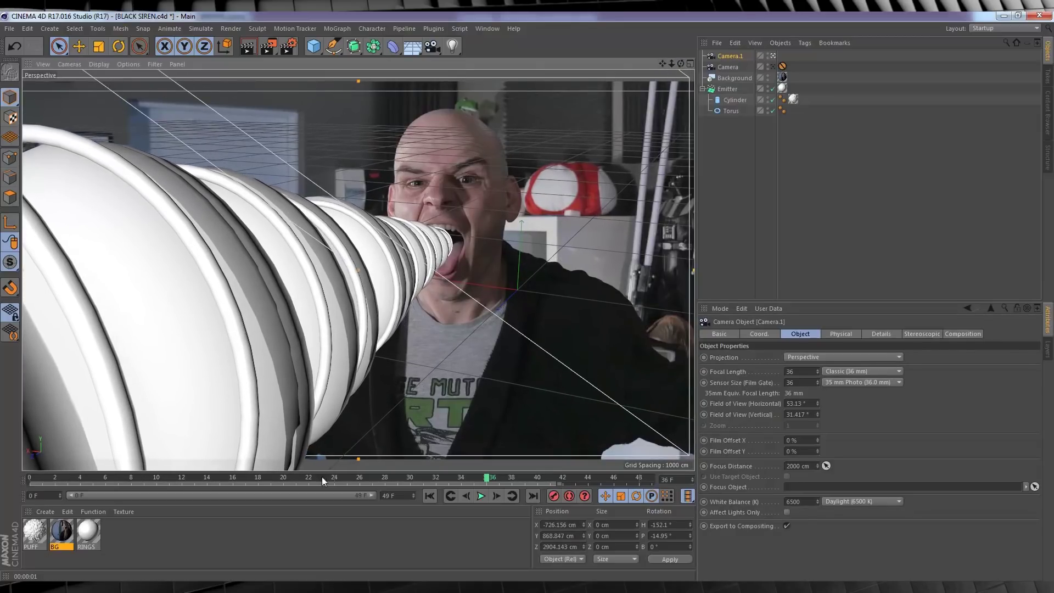
drag(232, 480, 44, 483)
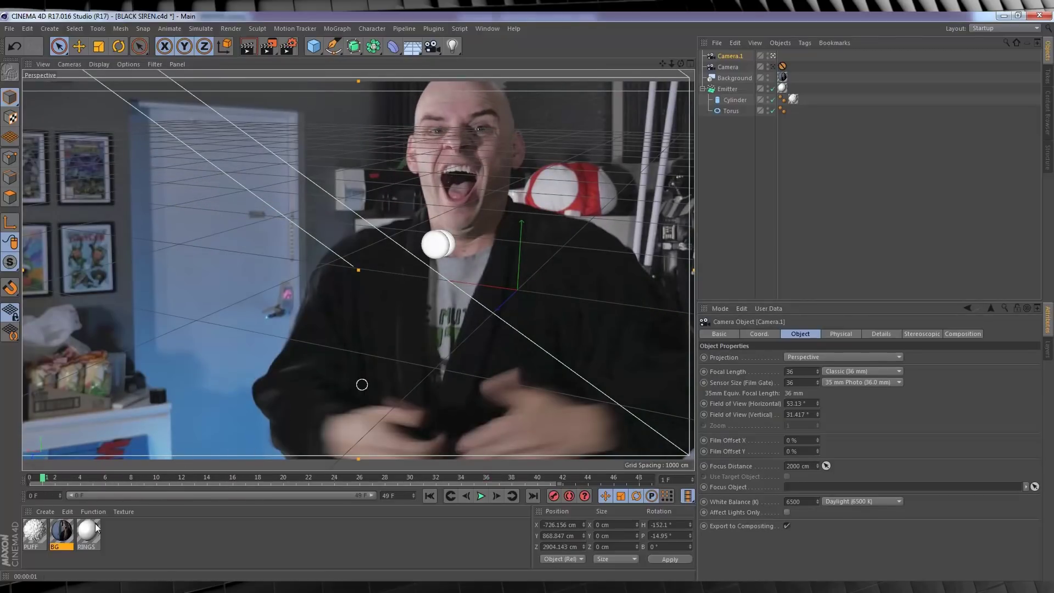
drag(42, 481, 7, 485)
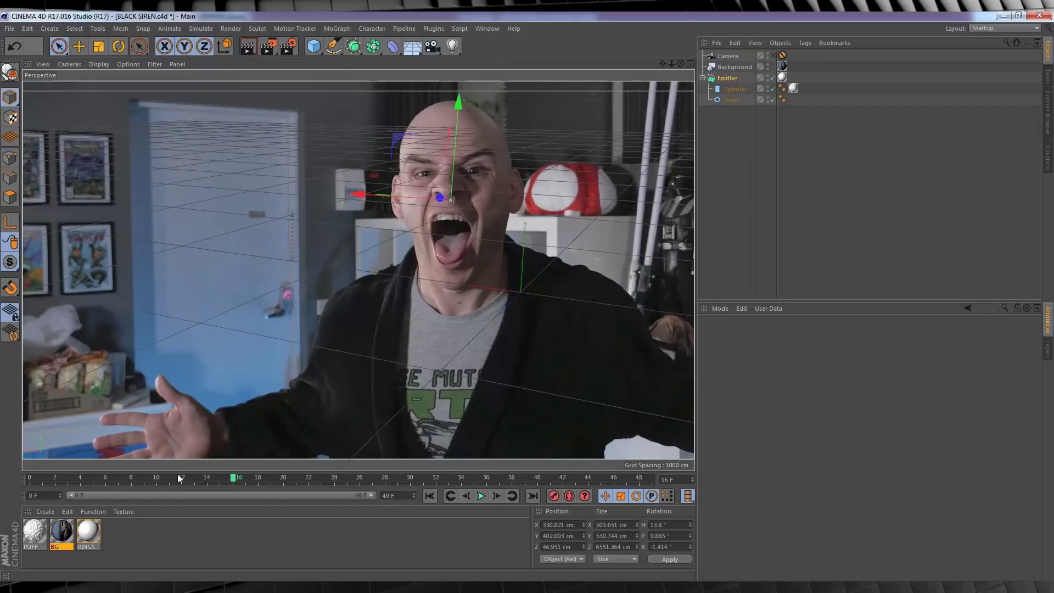
- At frame 0, move the Emitter onto the mouth and record its position keyframe
drag(230, 479, 43, 477)
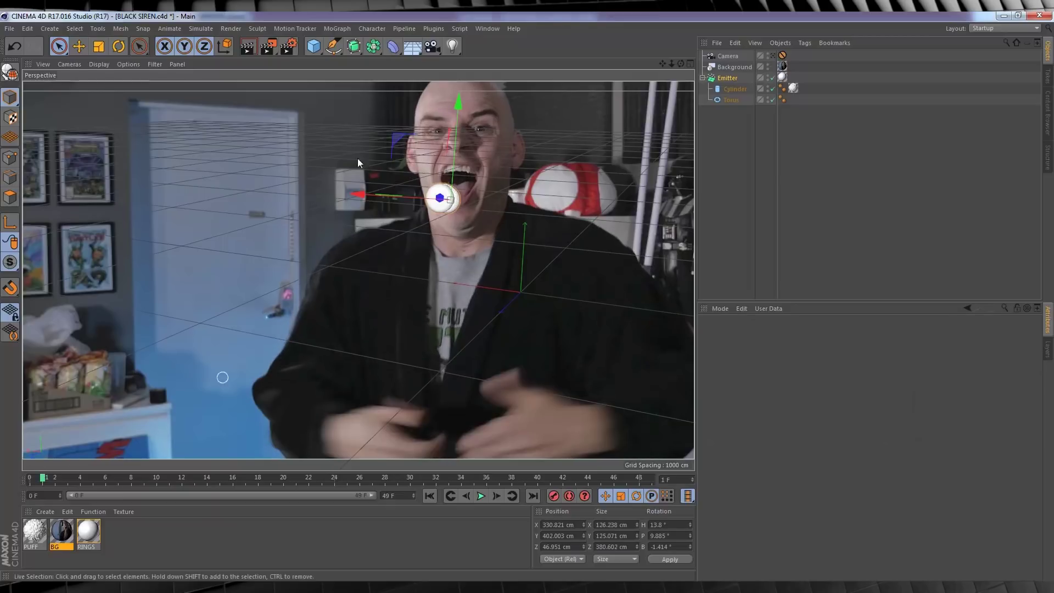
drag(458, 107, 460, 89)
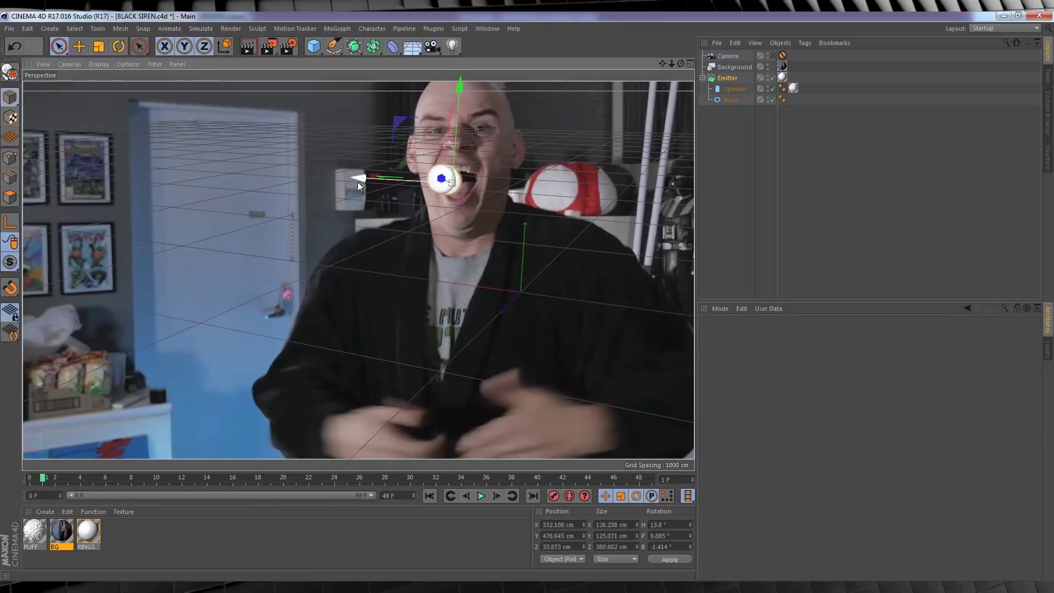
drag(357, 182, 361, 183)
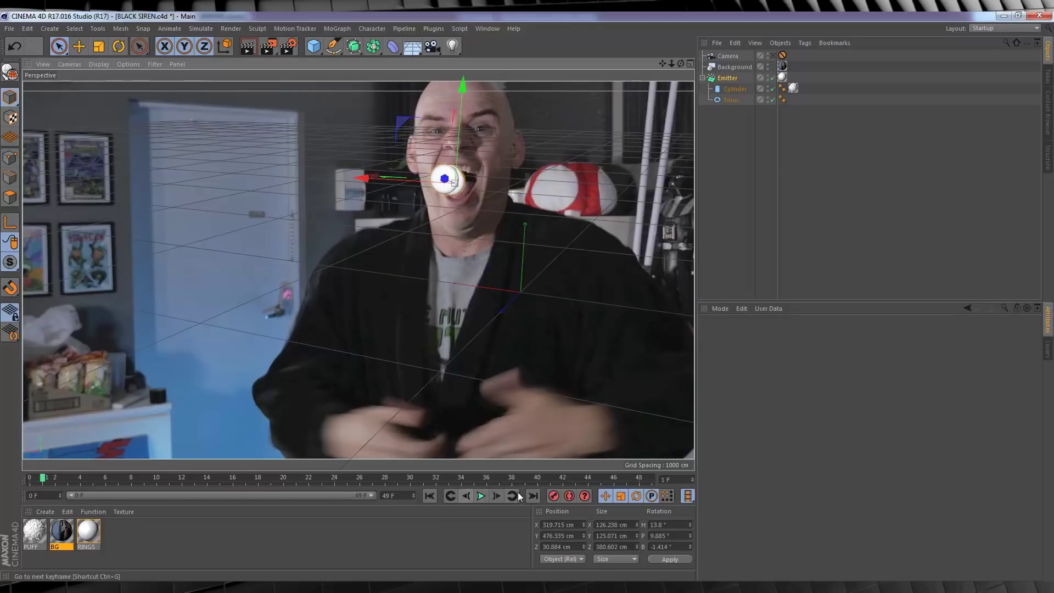
click(552, 497)
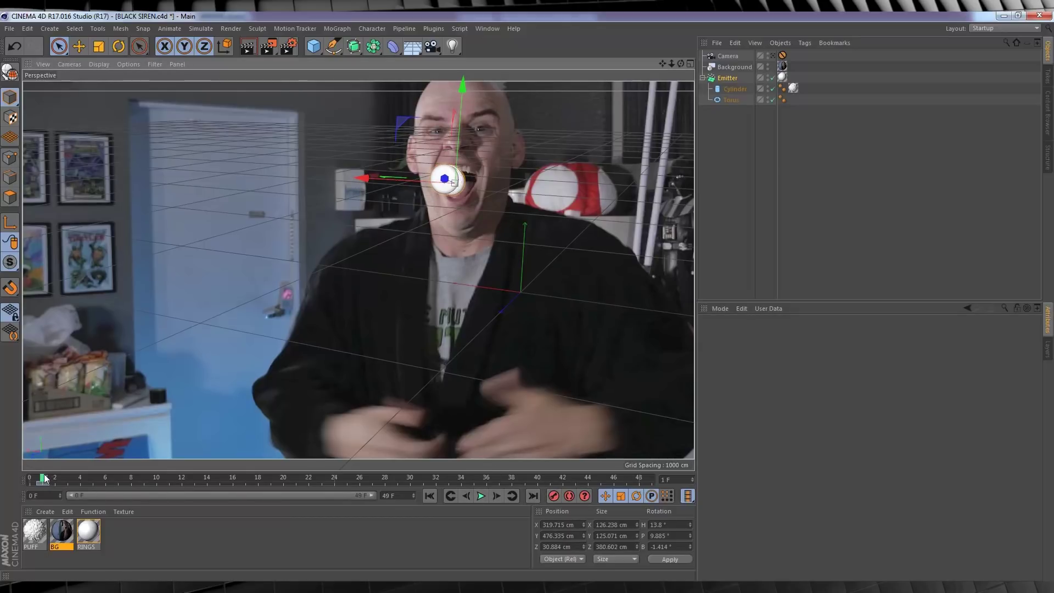
- Lower the Emitter and keyframe it at frame 8 and a later frame, then play to check
drag(44, 479, 94, 479)
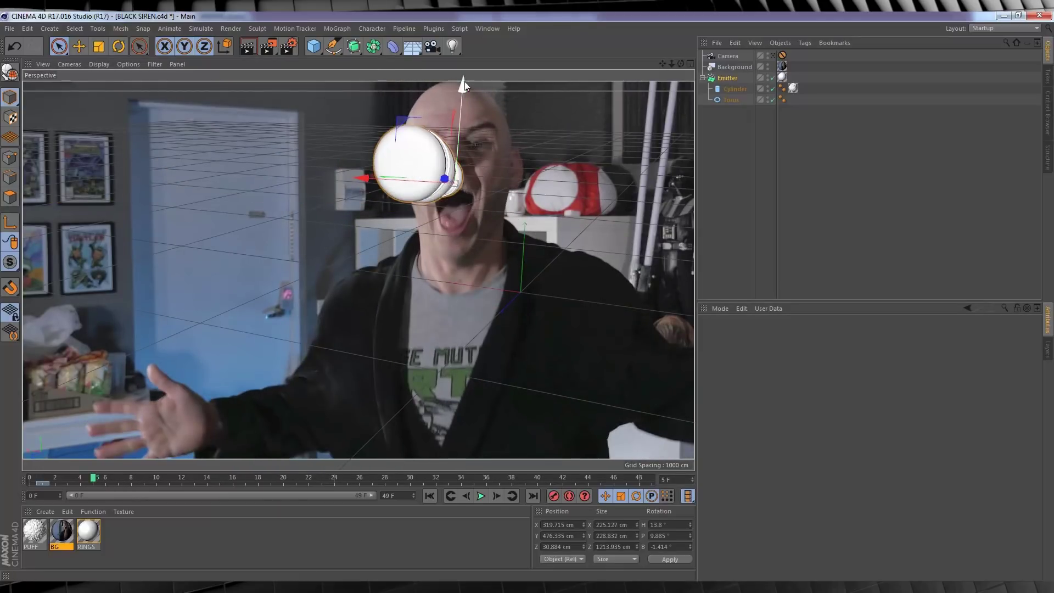
drag(464, 82, 464, 106)
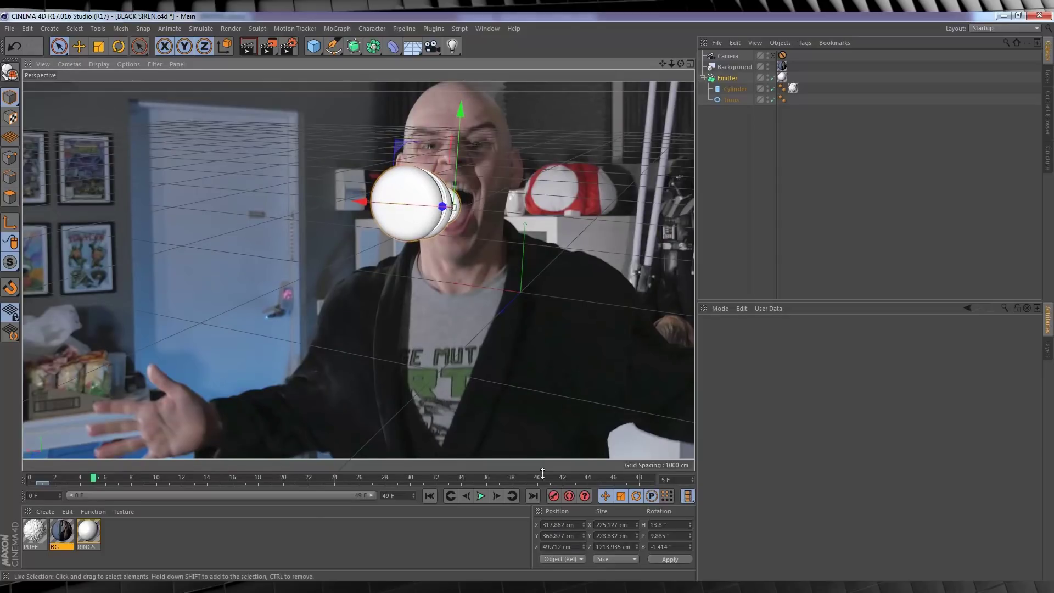
click(553, 495)
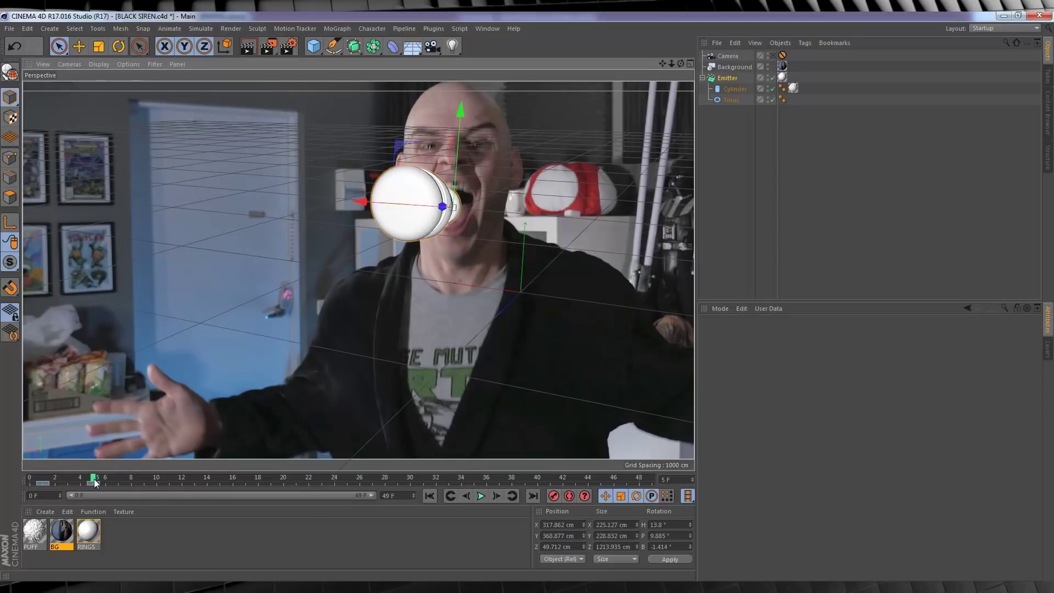
drag(93, 481, 301, 479)
click(553, 496)
drag(357, 229, 354, 229)
key(F8)
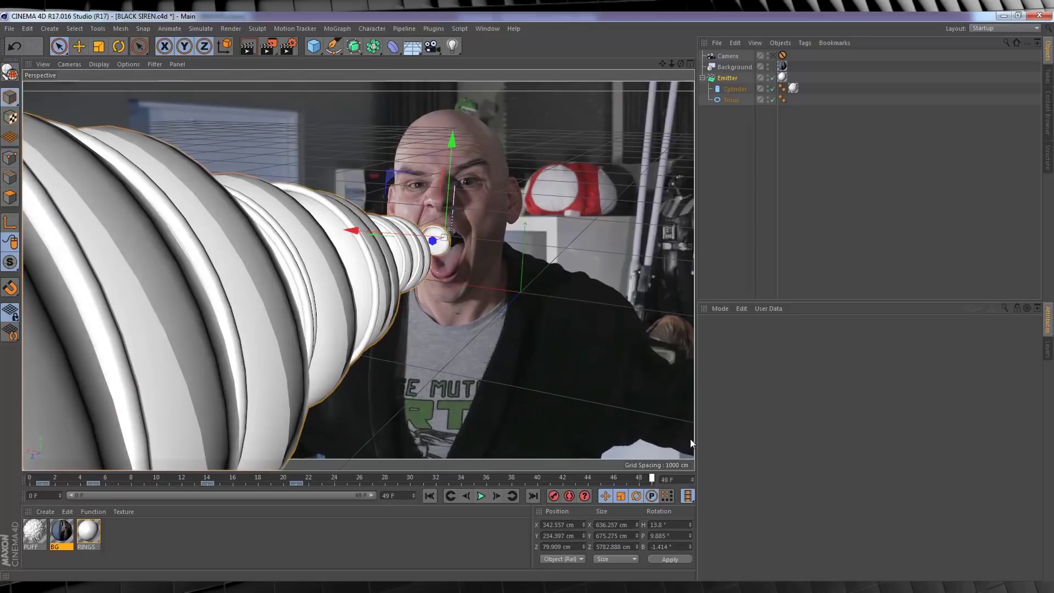
- Play the keyframed ring animation, stop at frame 25, and bring up the File menu
click(480, 497)
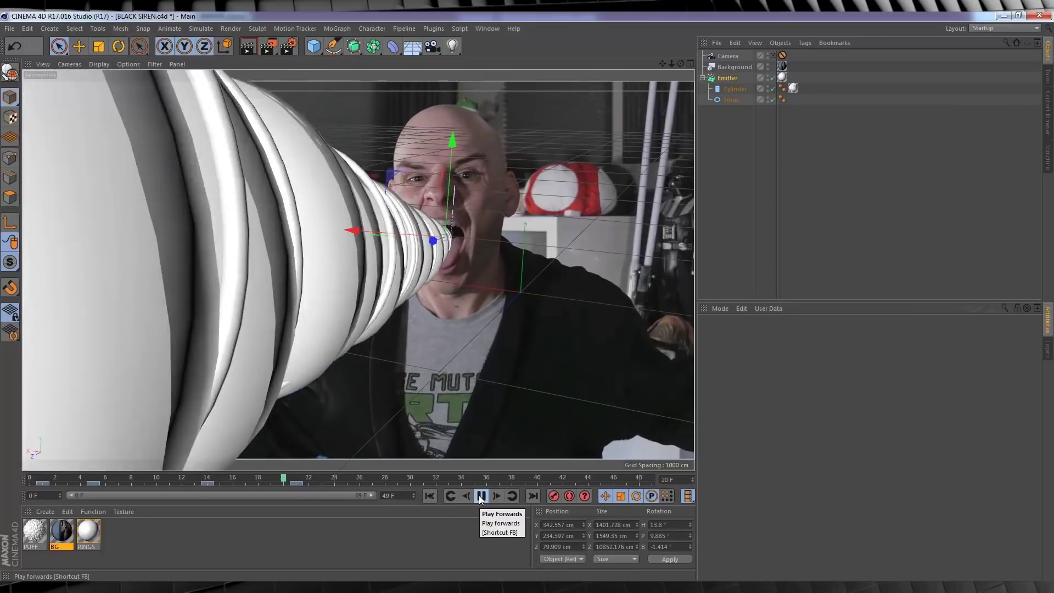
click(480, 496)
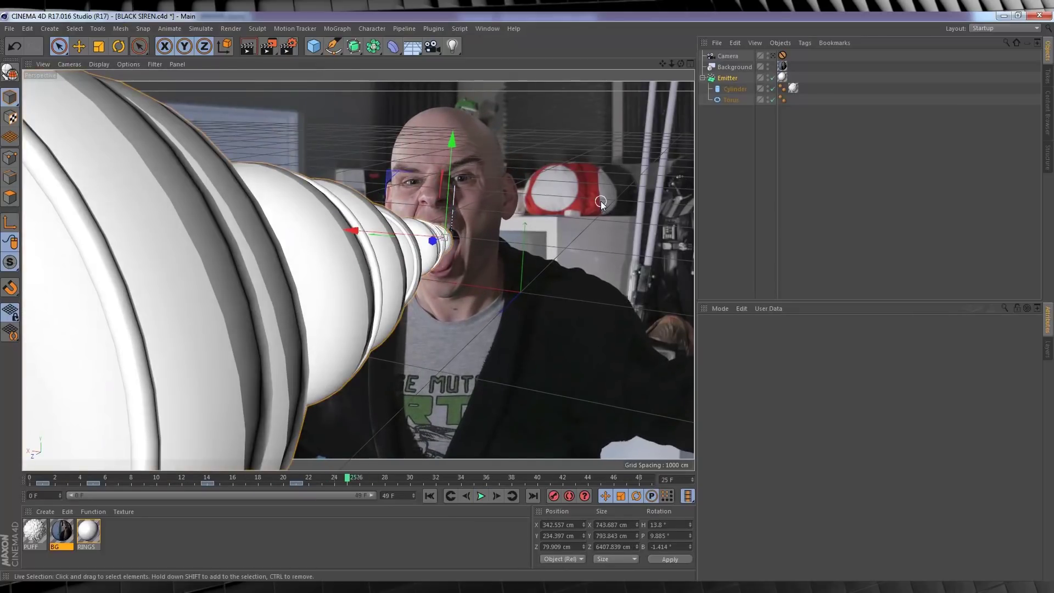
click(9, 28)
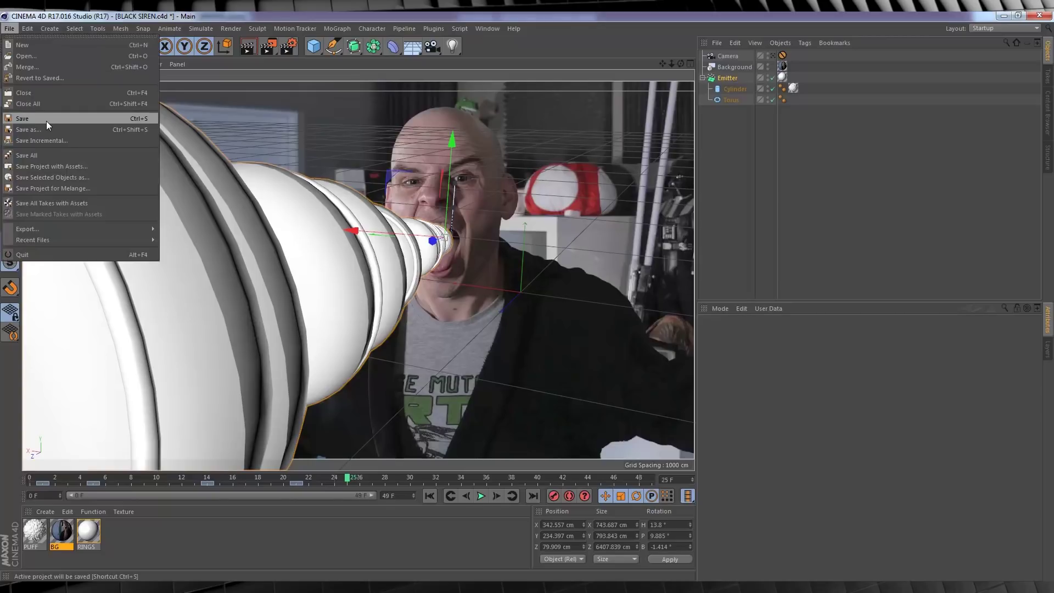
- Save the scene, toggle the Background's visibility off and back on, and hide the Cylinder
click(396, 19)
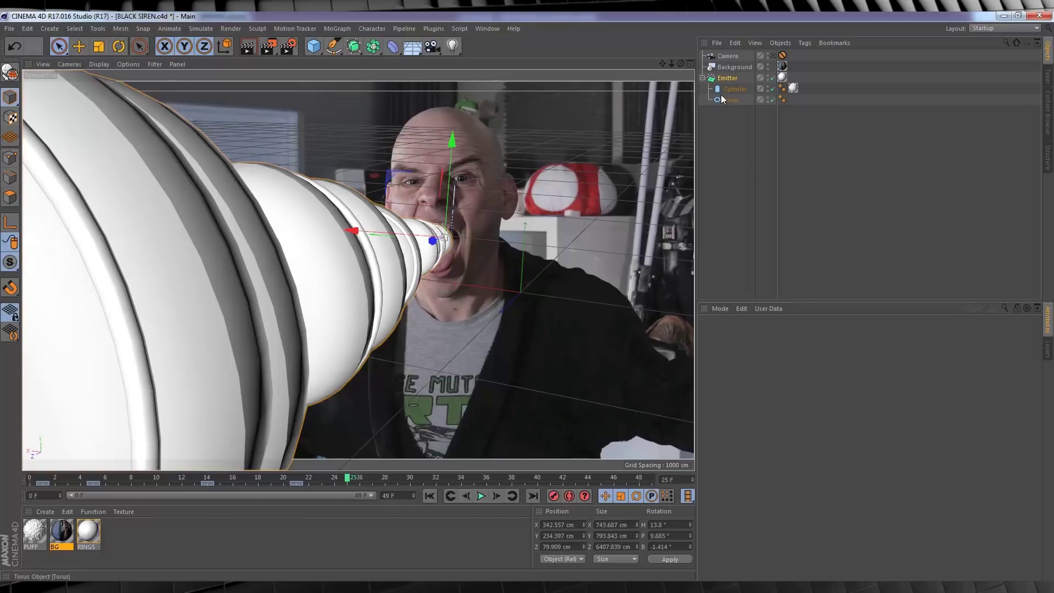
click(769, 68)
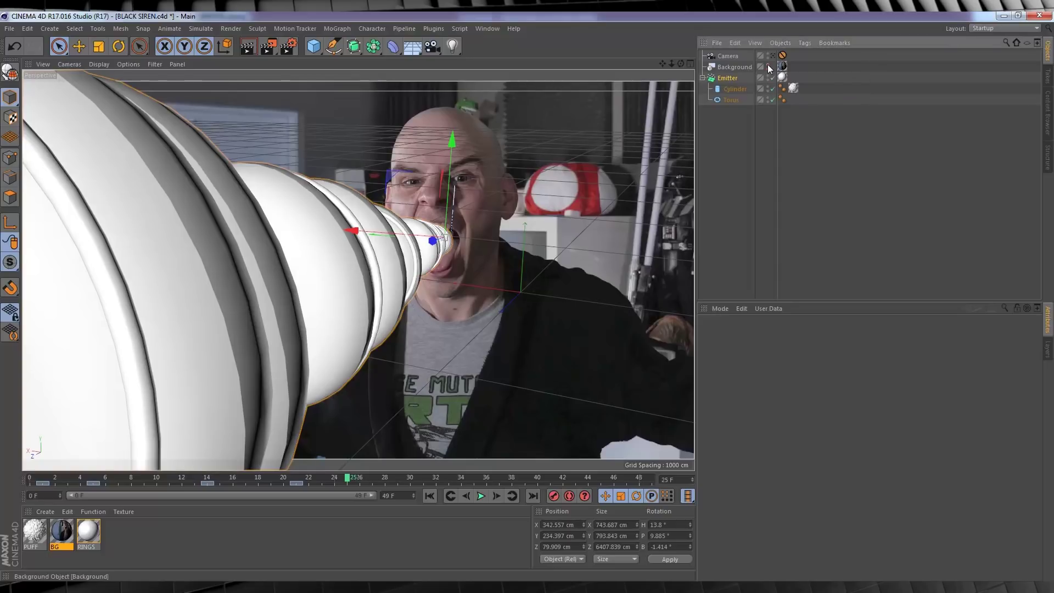
click(768, 65)
click(768, 67)
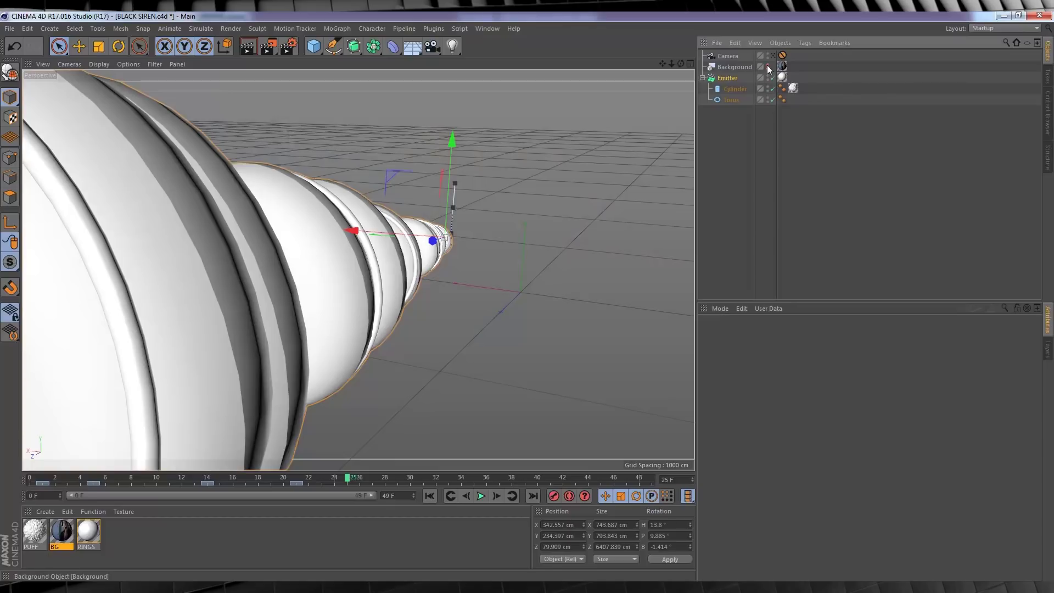
click(767, 64)
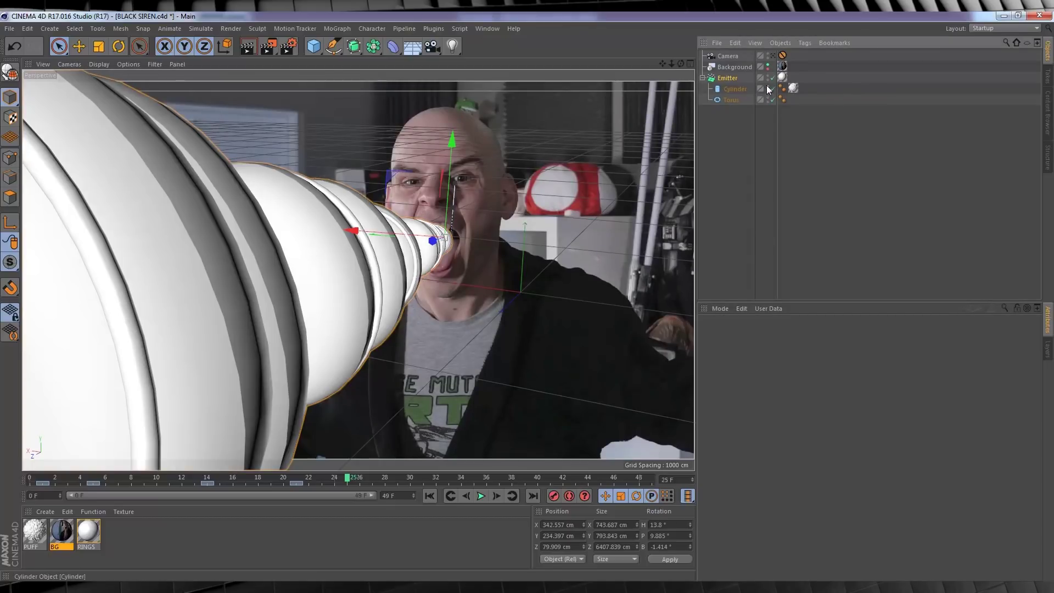
click(768, 86)
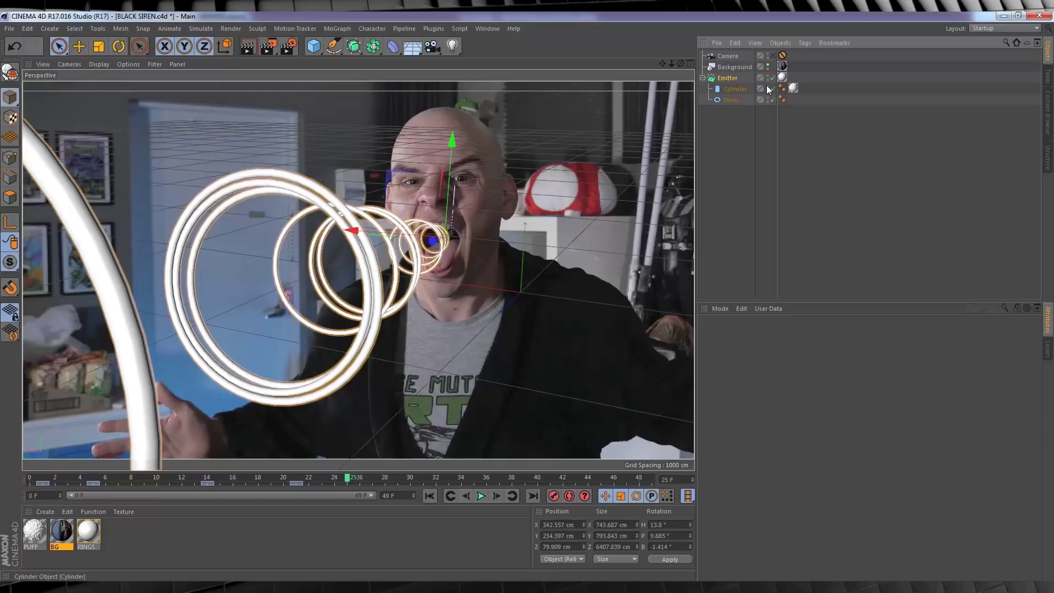
- Rename the render output file to CRYRINGS in Render Settings and render to the Picture Viewer
click(288, 47)
click(328, 202)
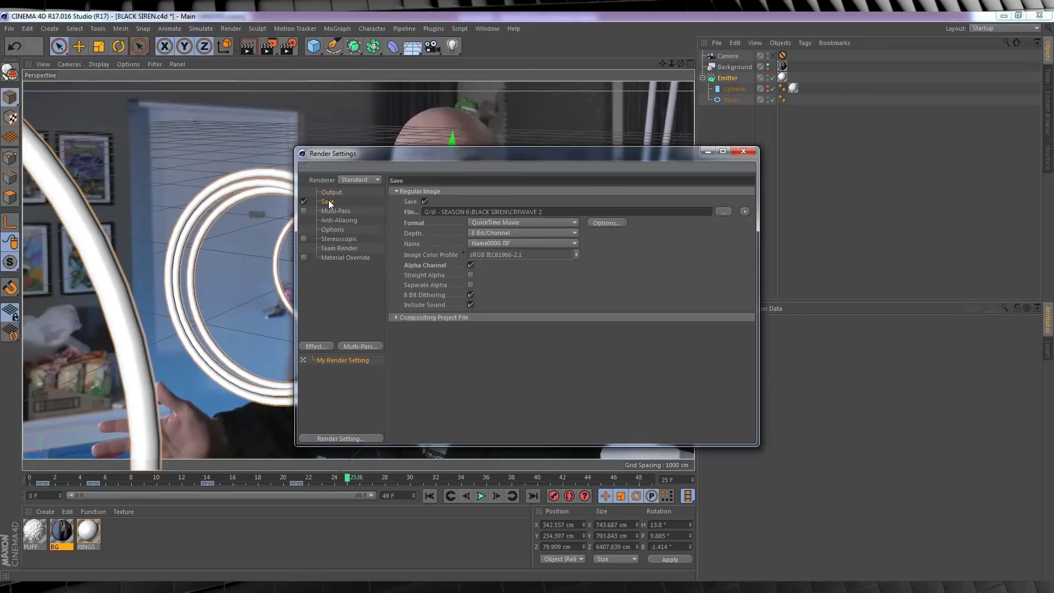
drag(550, 211, 524, 211)
key(BackSpace)
click(739, 153)
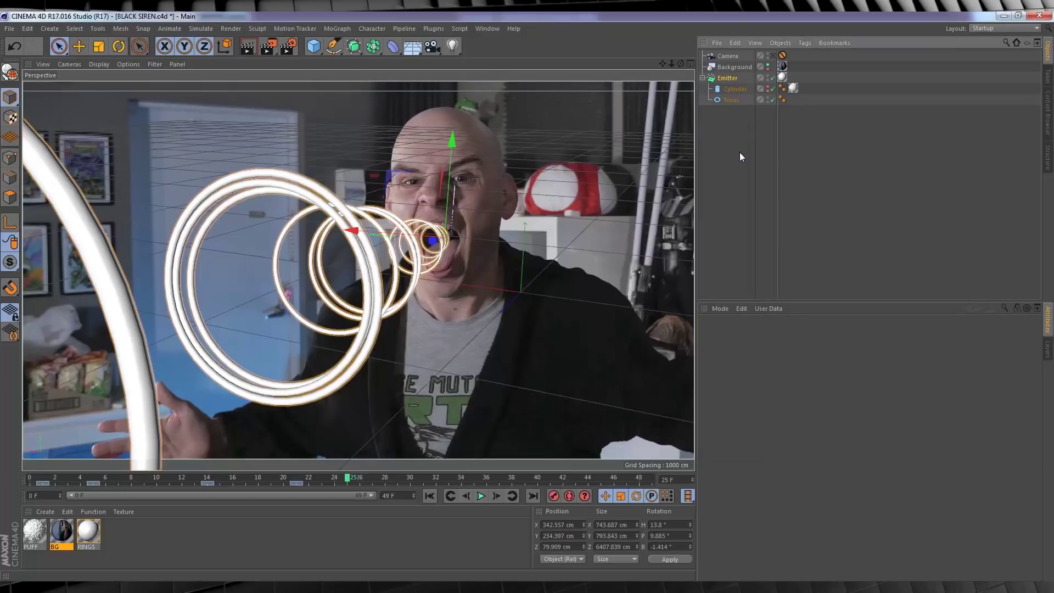
key(shift+r)
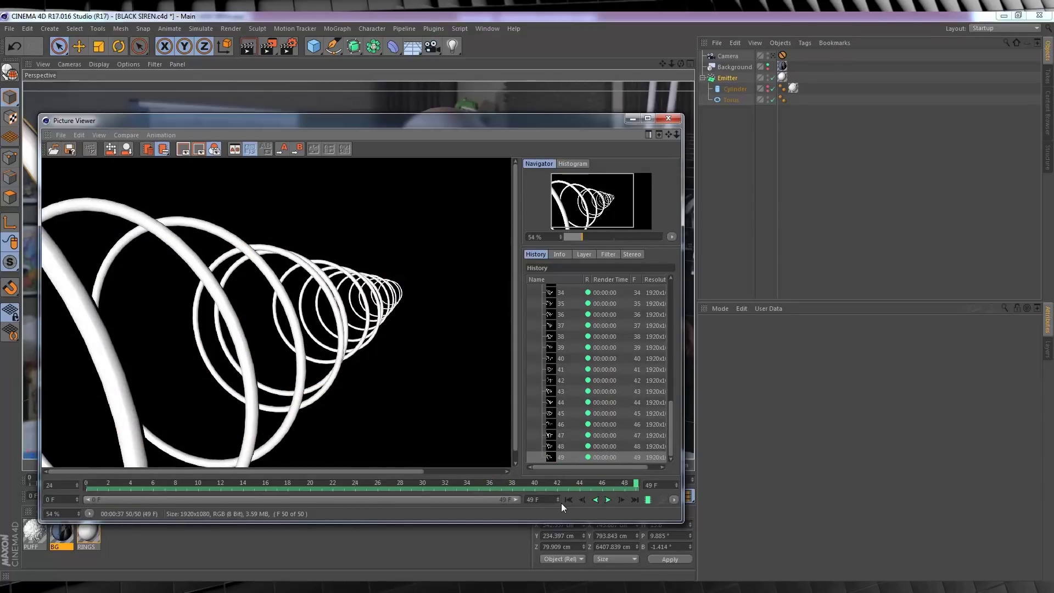
click(673, 120)
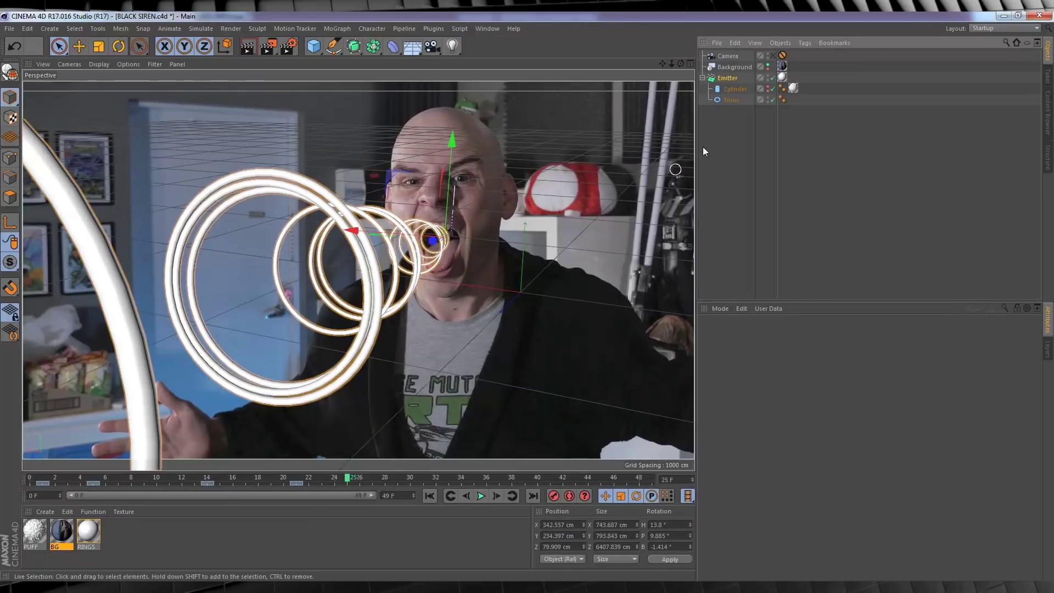
- Show the Cylinder puffs instead of the Torus rings and render them to the file CRYPUFF
click(769, 90)
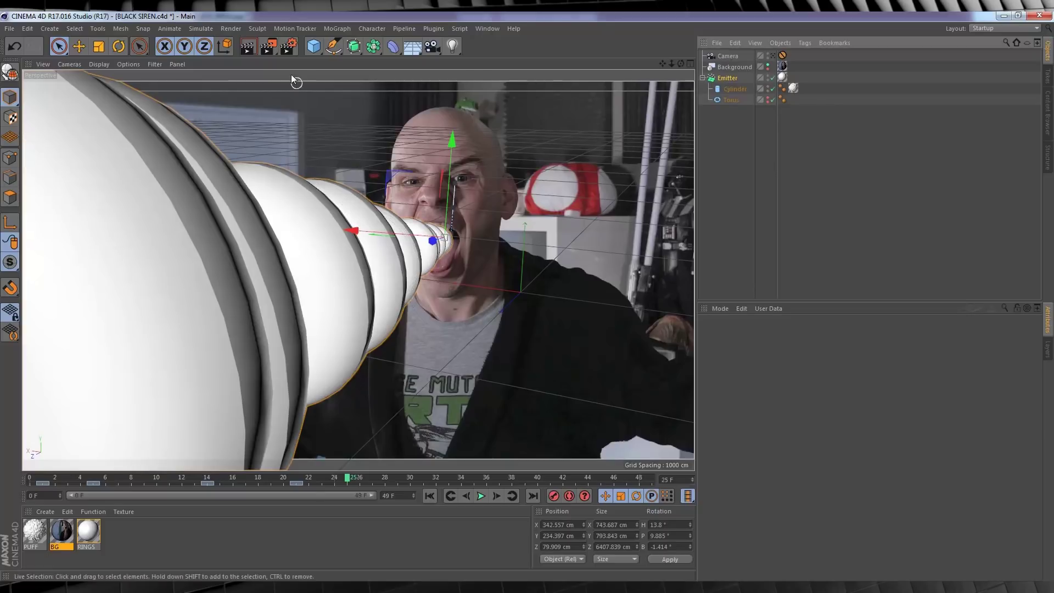
click(286, 48)
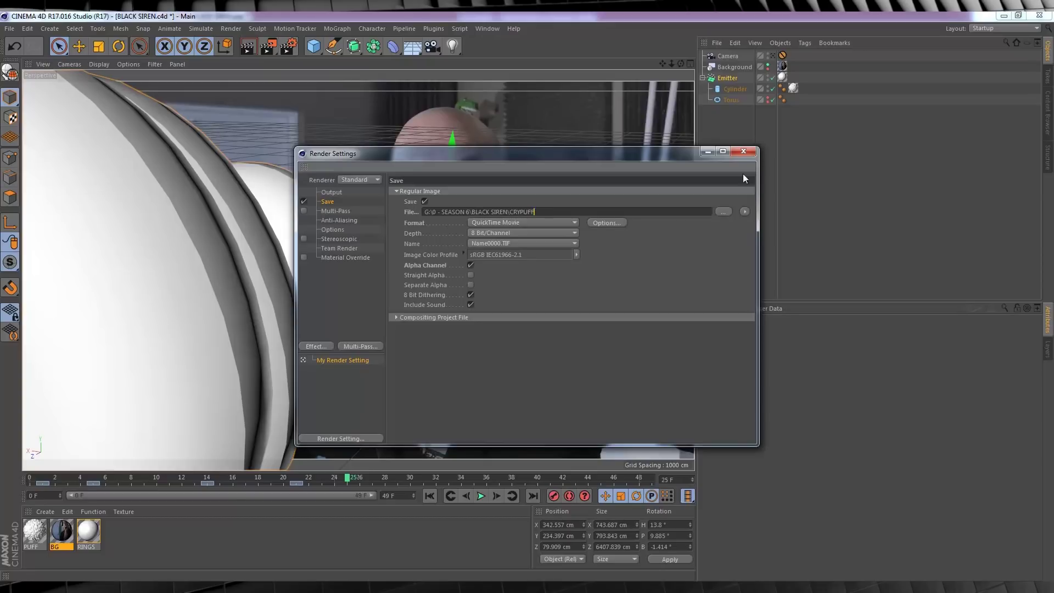
click(743, 152)
key(shift+r)
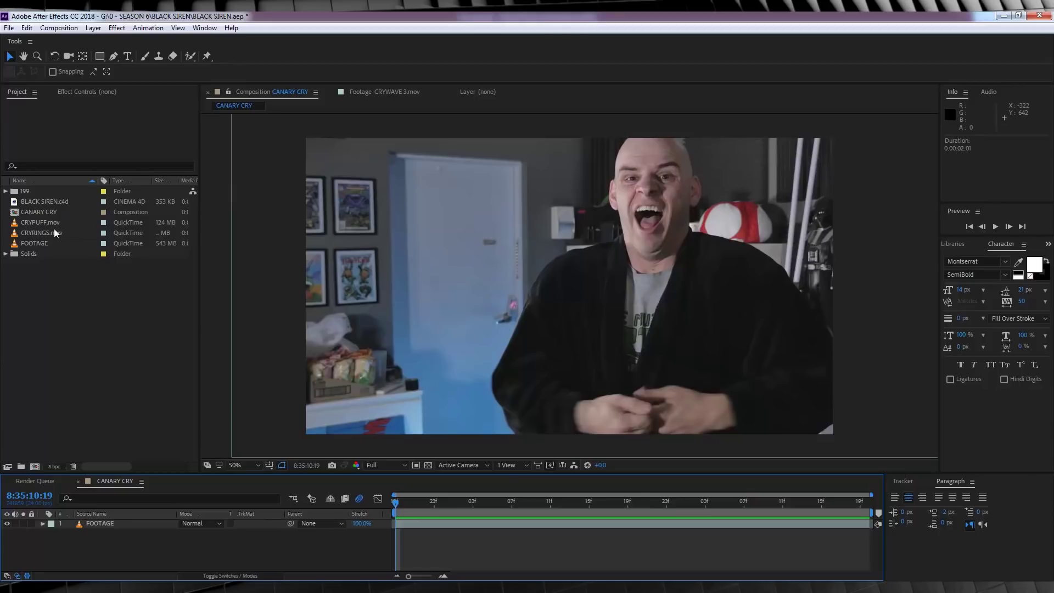
- Add an adjustment layer above FOOTAGE and place CRYRINGS.mov at the top of CANARY CRY
click(93, 290)
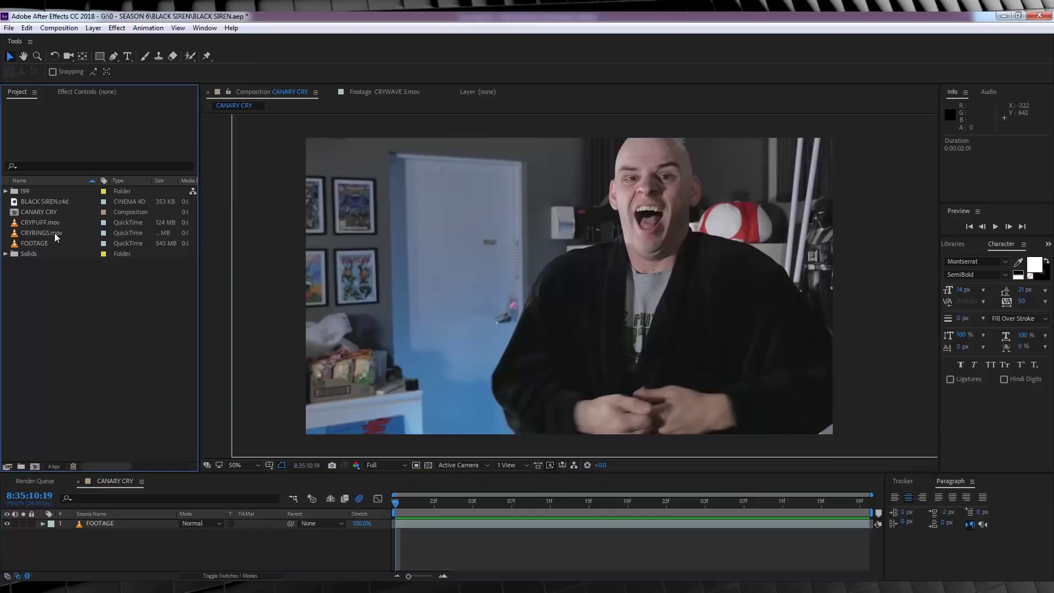
click(107, 525)
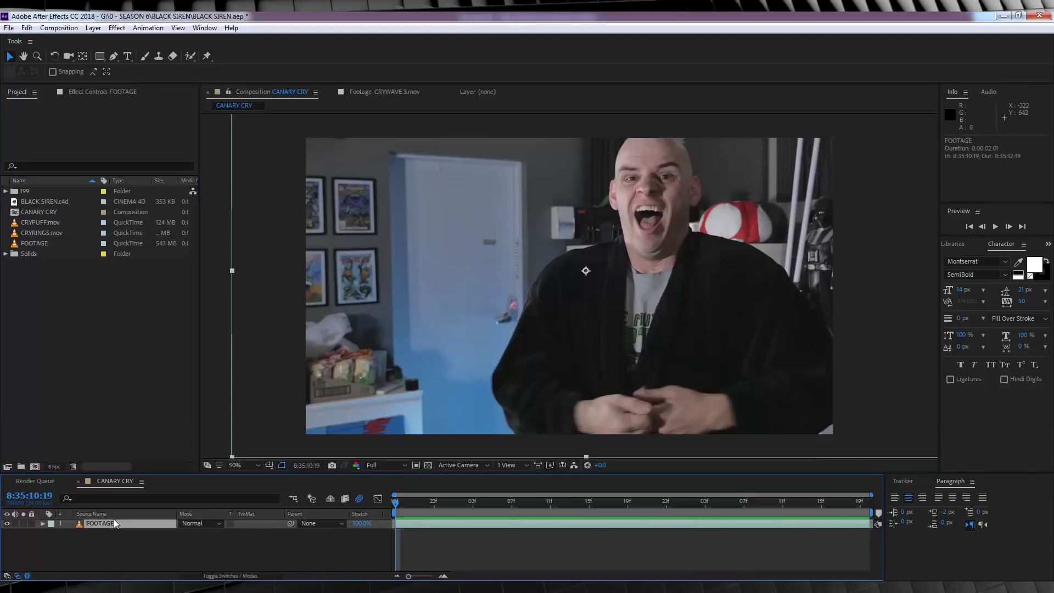
click(93, 28)
mouse_move(101, 43)
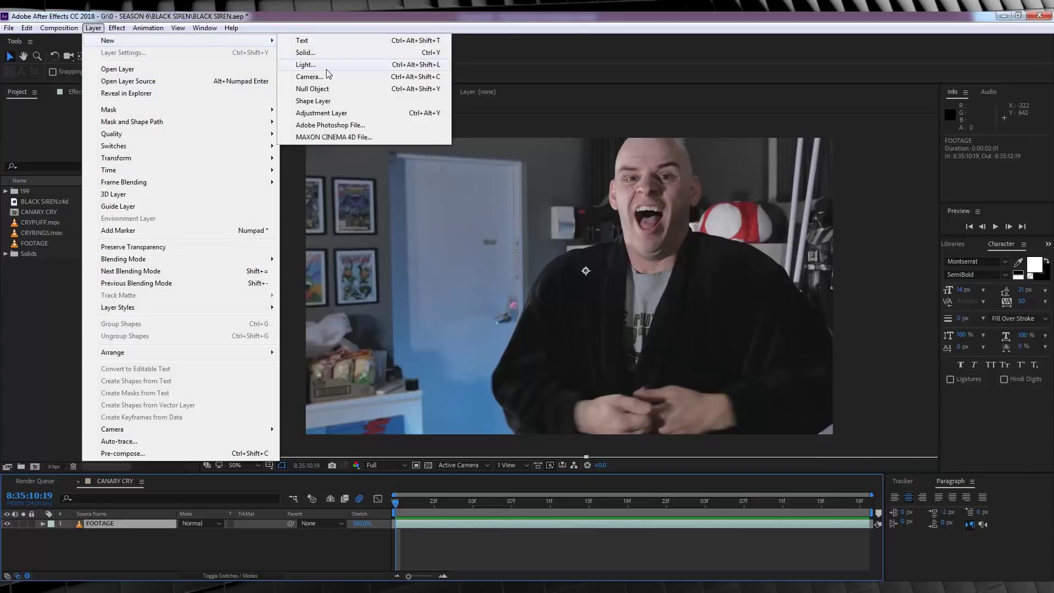
click(327, 113)
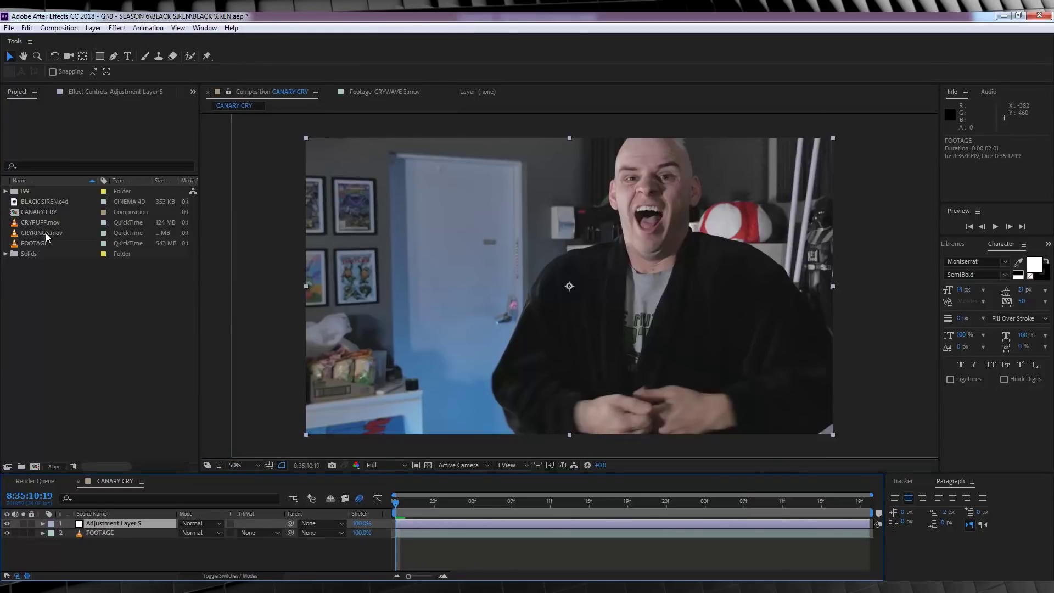
drag(45, 232, 122, 526)
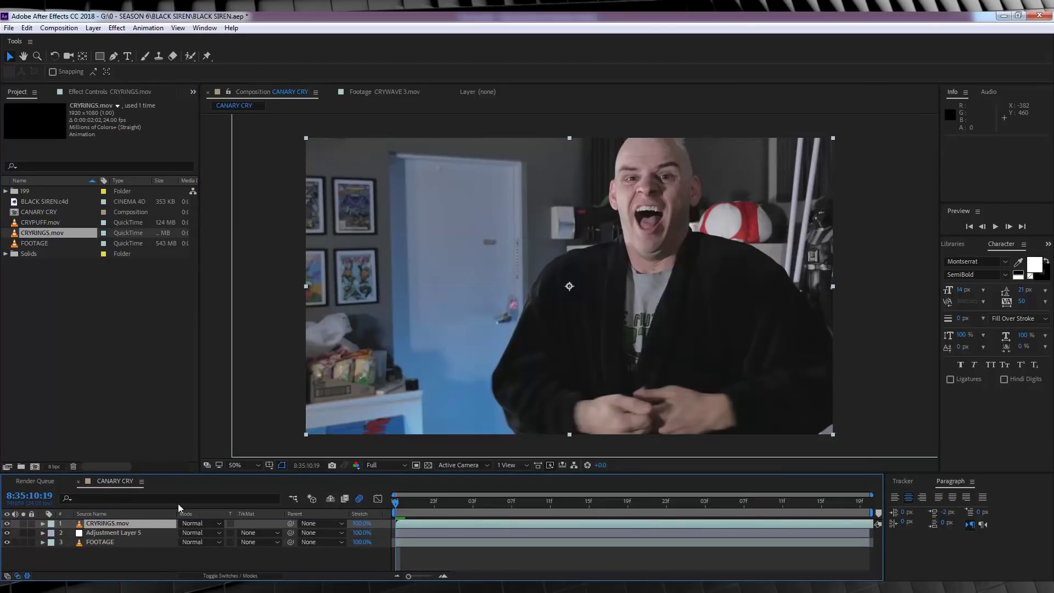
- Pre-compose the CRYRINGS.mov layer into a new comp named RING DISDPLACE
right_click(114, 522)
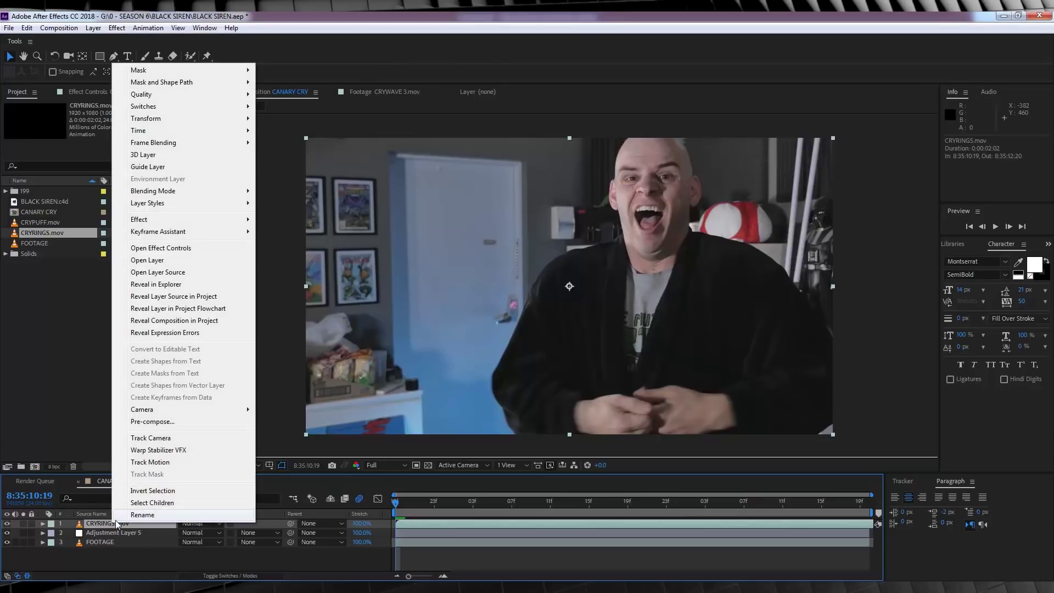
click(152, 422)
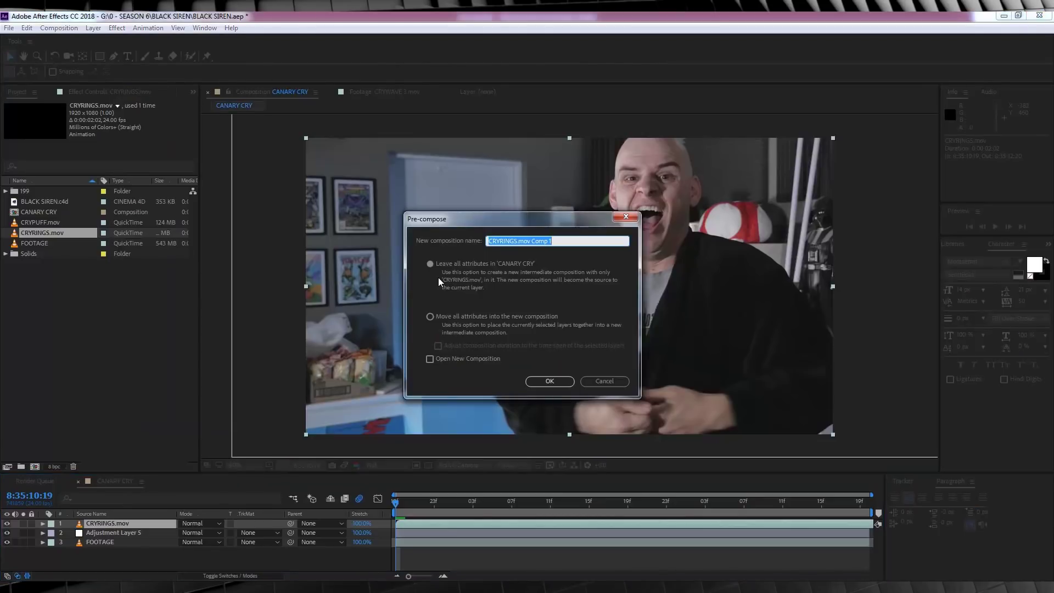
text(RING DISDPLACE)
key(Return)
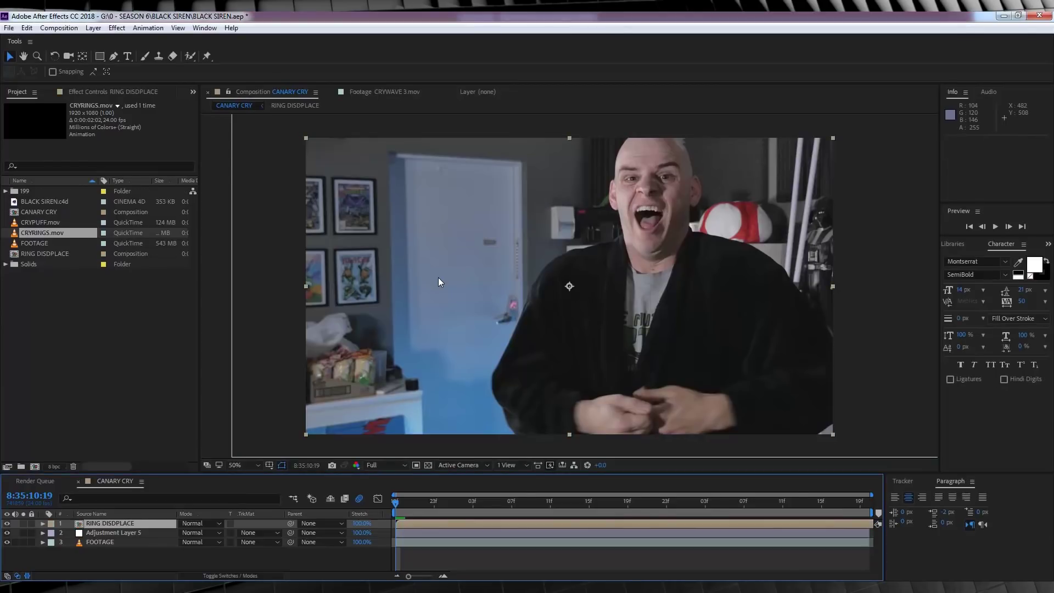
- Hide RING DISDPLACE and apply Displacement Map to Adjustment Layer 5
click(7, 523)
click(102, 533)
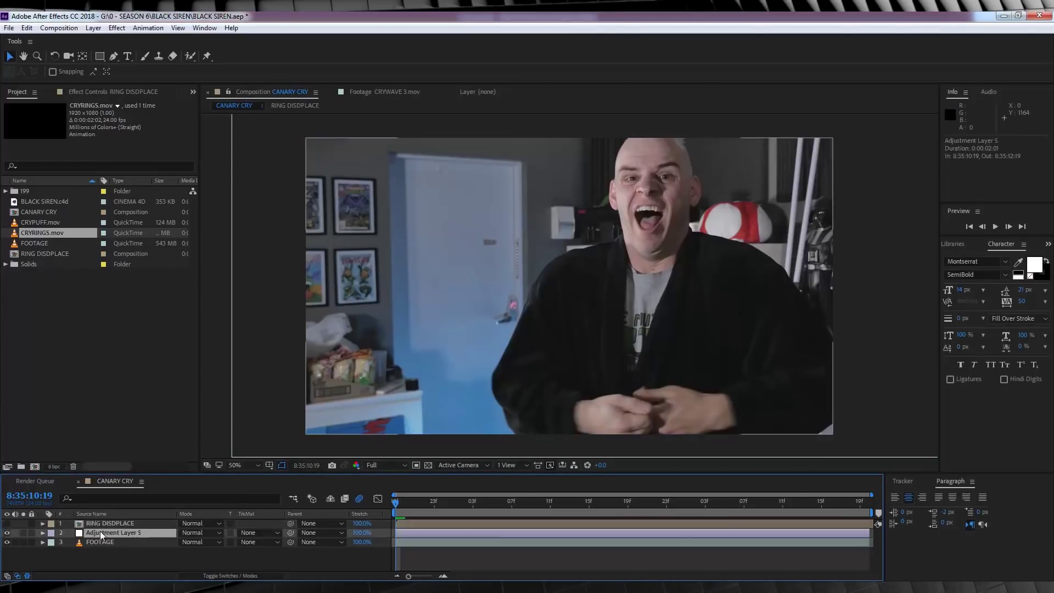
click(117, 27)
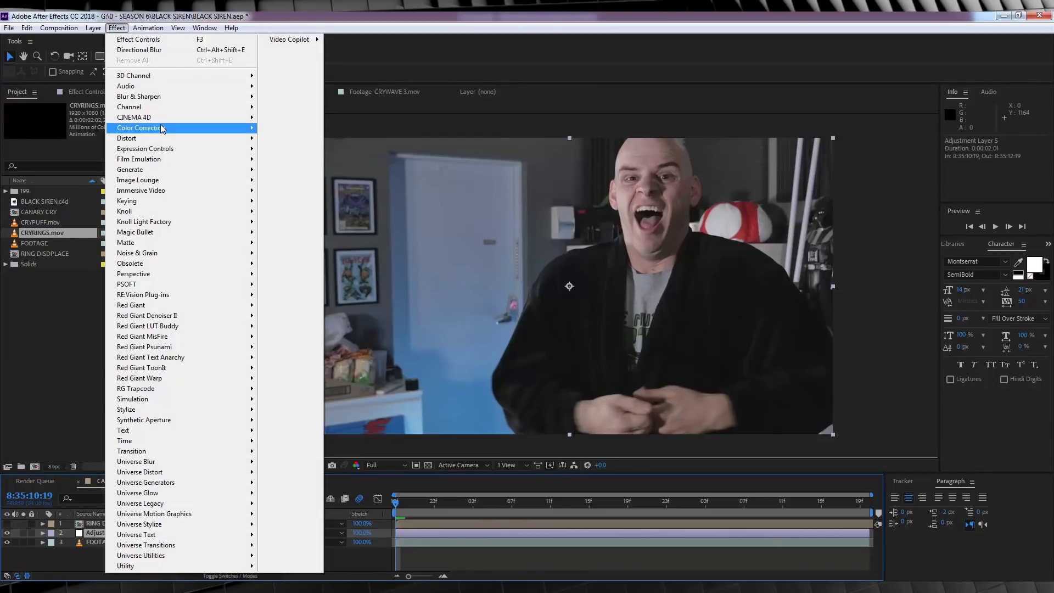
mouse_move(157, 130)
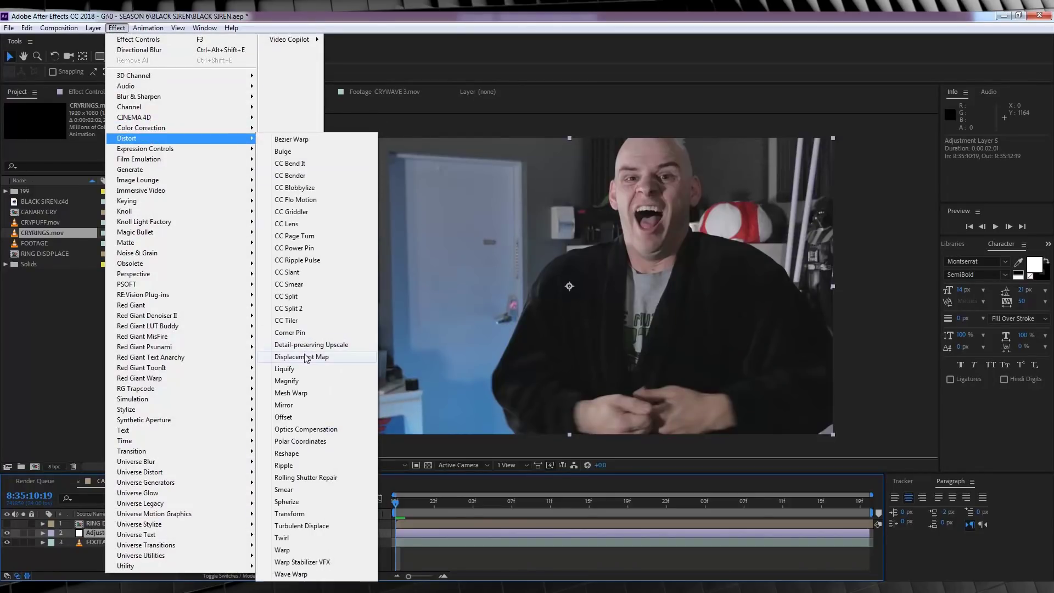
click(304, 354)
- Use RING DISDPLACE as the map layer with Alpha for both displacement channels, then preview
click(140, 124)
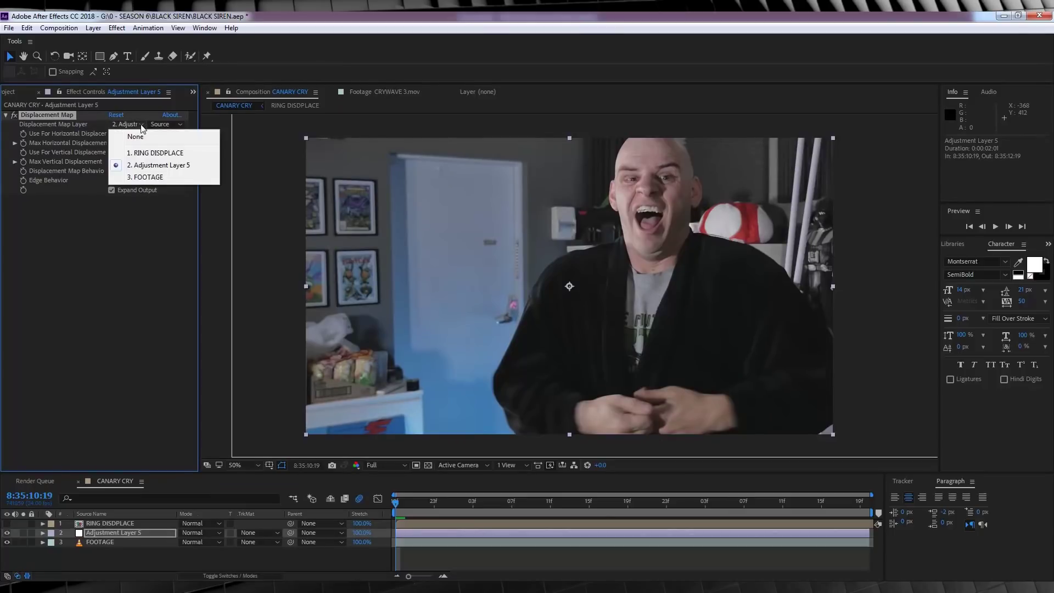
click(146, 153)
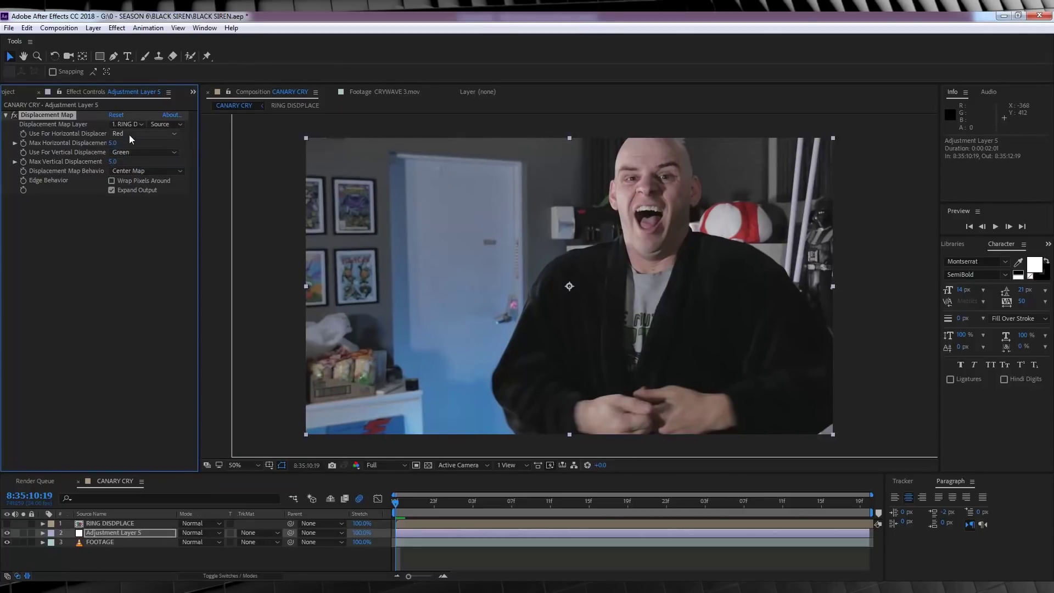
click(131, 134)
click(136, 182)
click(131, 152)
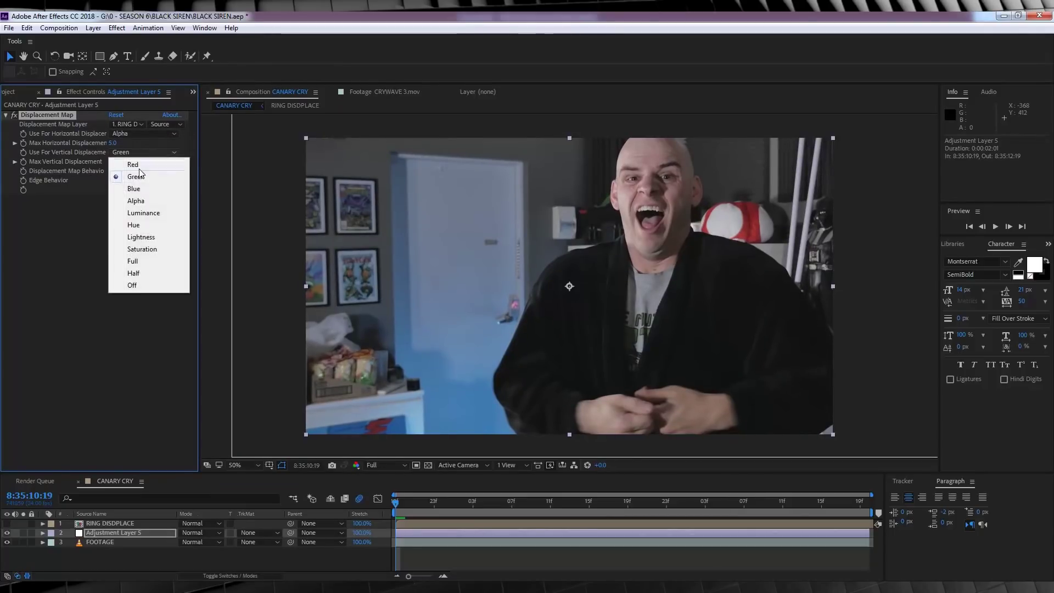
click(136, 201)
key(space)
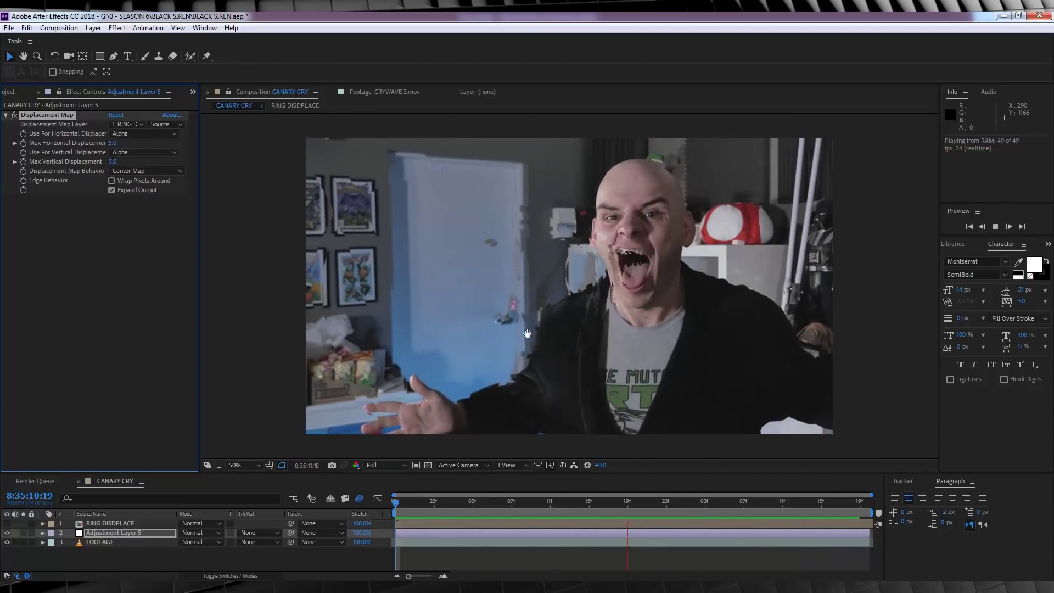
- Stop the preview and open the RING DISDPLACE comp with its CRYRINGS.mov layer selected
key(space)
click(98, 525)
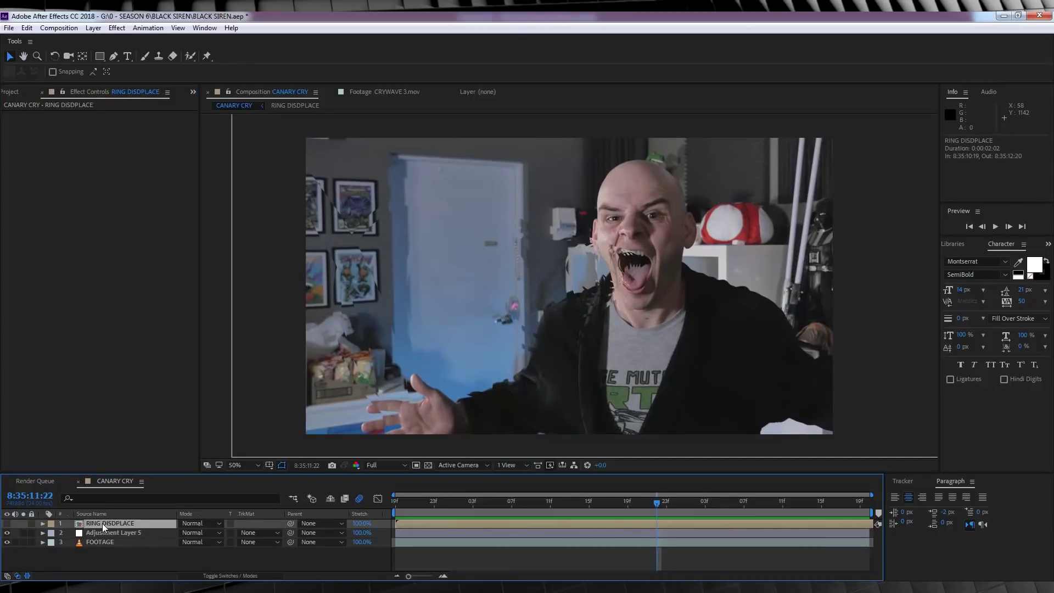
right_click(103, 522)
double_click(98, 522)
click(99, 523)
- Apply Directional Blur to CRYRINGS.mov with Direction 90° and Blur Length 20
click(116, 27)
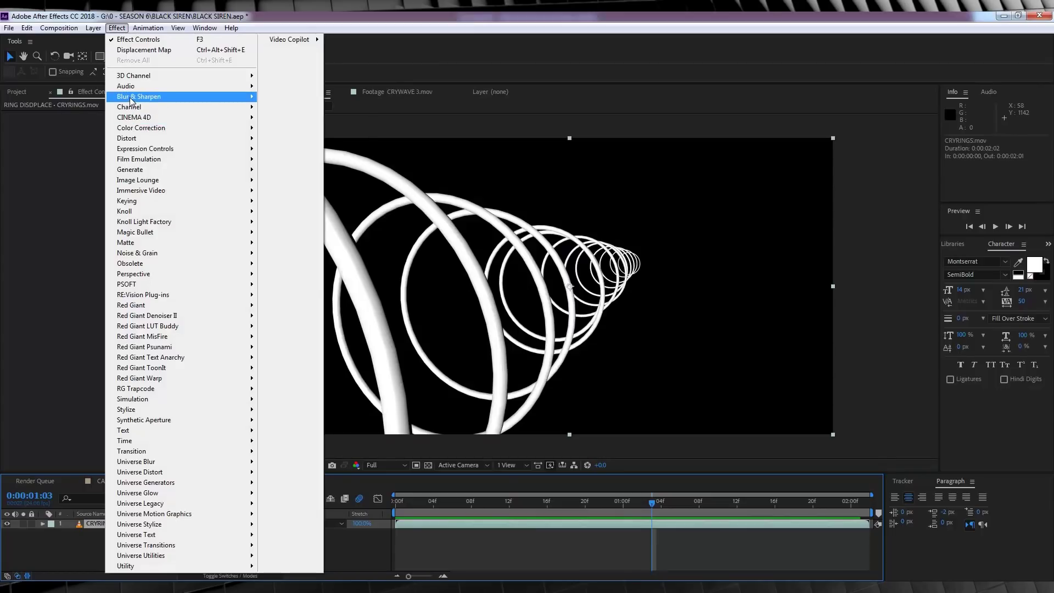
mouse_move(137, 96)
click(298, 207)
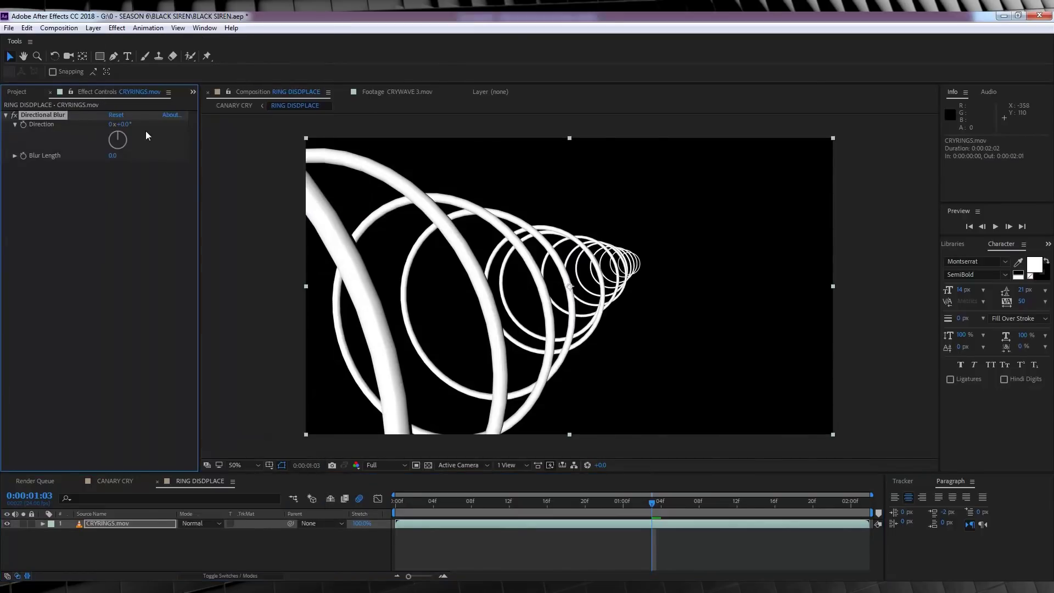
click(122, 125)
text(90)
key(Return)
click(113, 156)
key(Return)
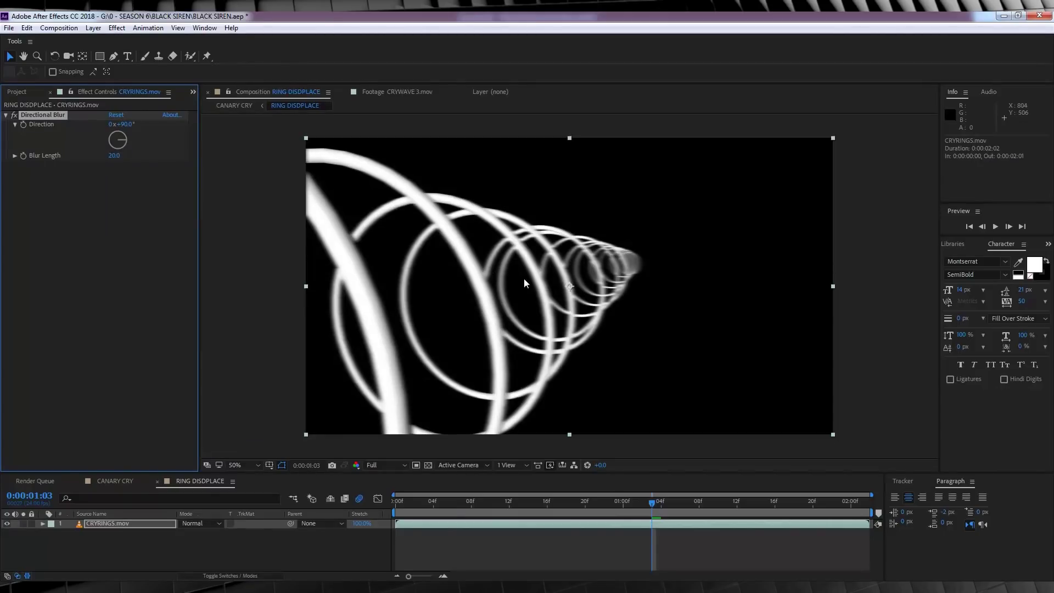
- Return to CANARY CRY and preview it from the start
click(116, 483)
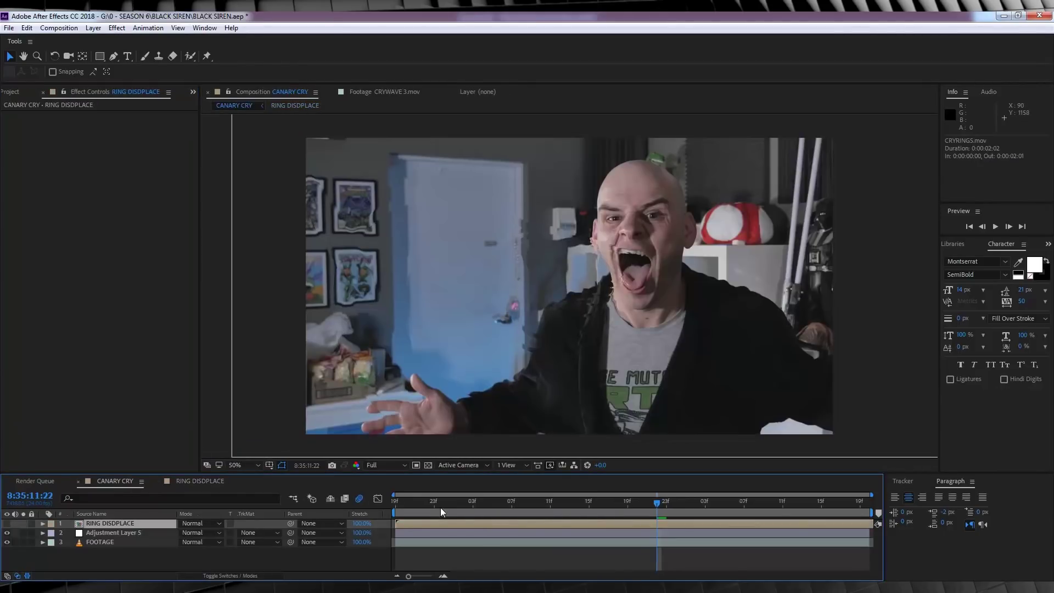
click(393, 503)
key(space)
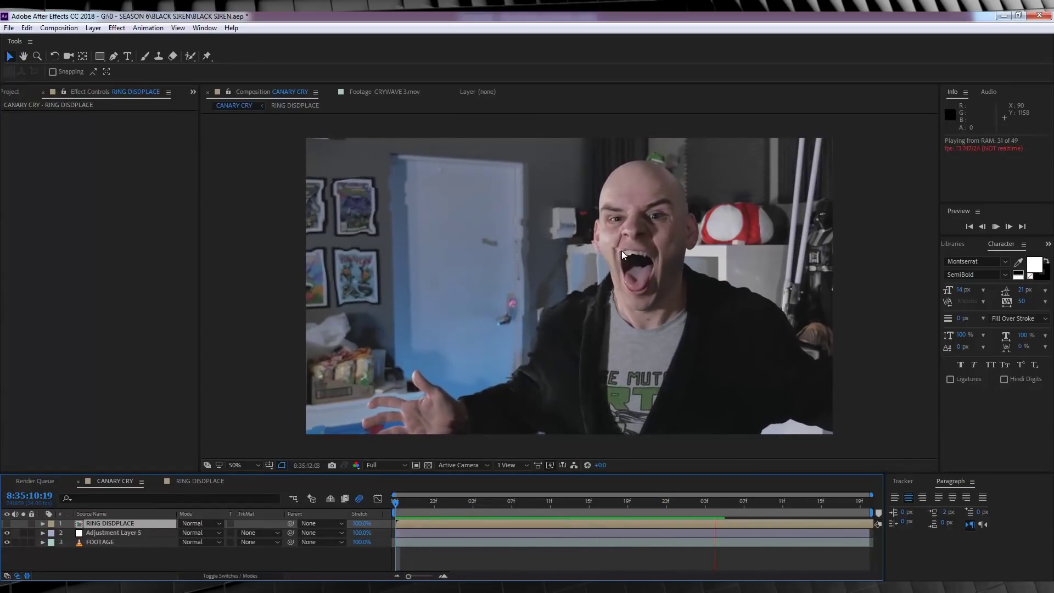
key(space)
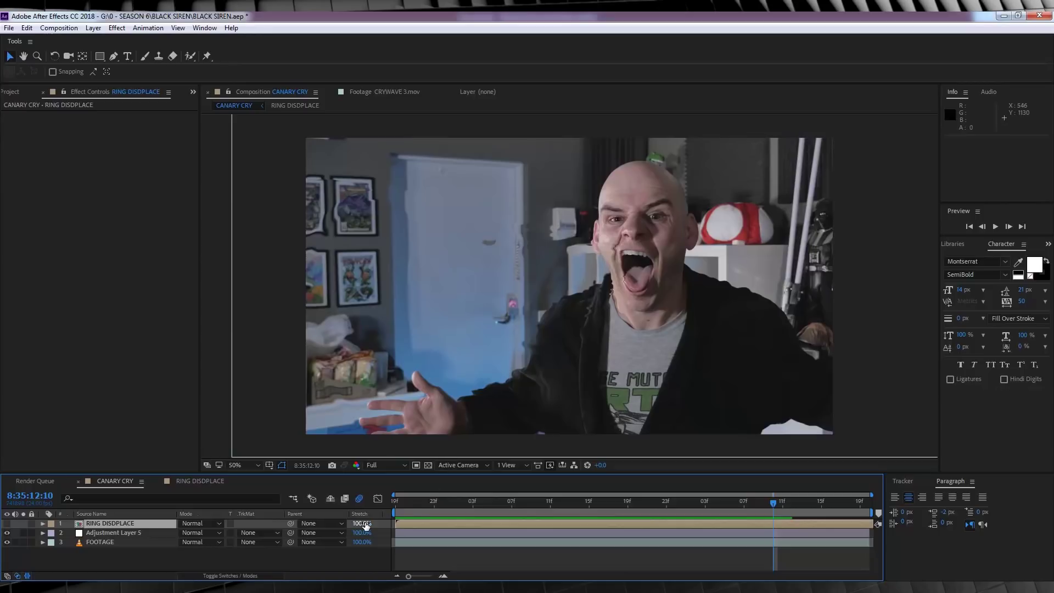
- Place another CRYRINGS.mov layer on top of CANARY CRY at 12% opacity and preview it
click(22, 94)
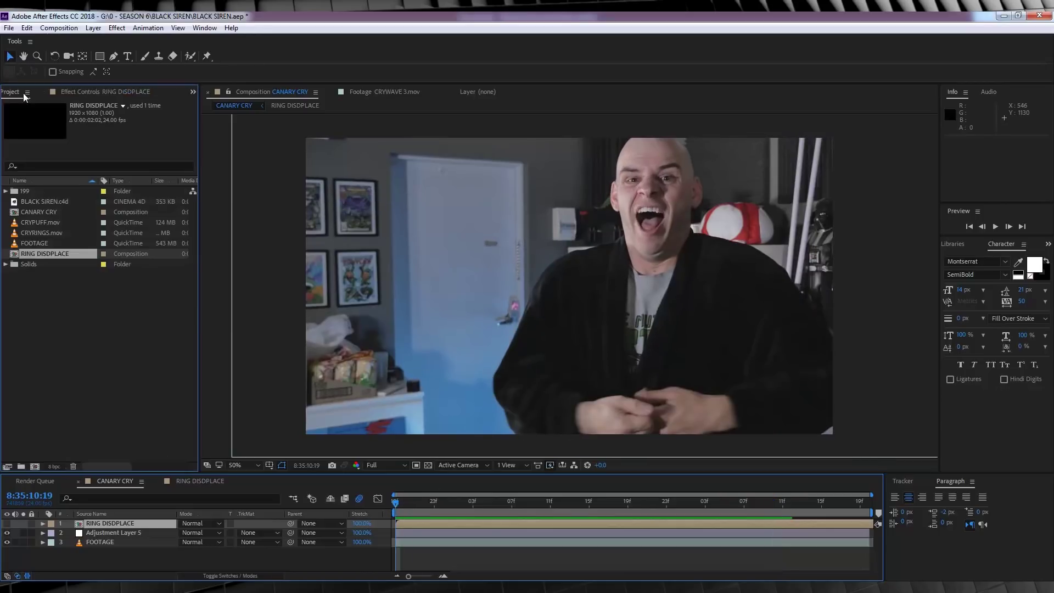
click(41, 223)
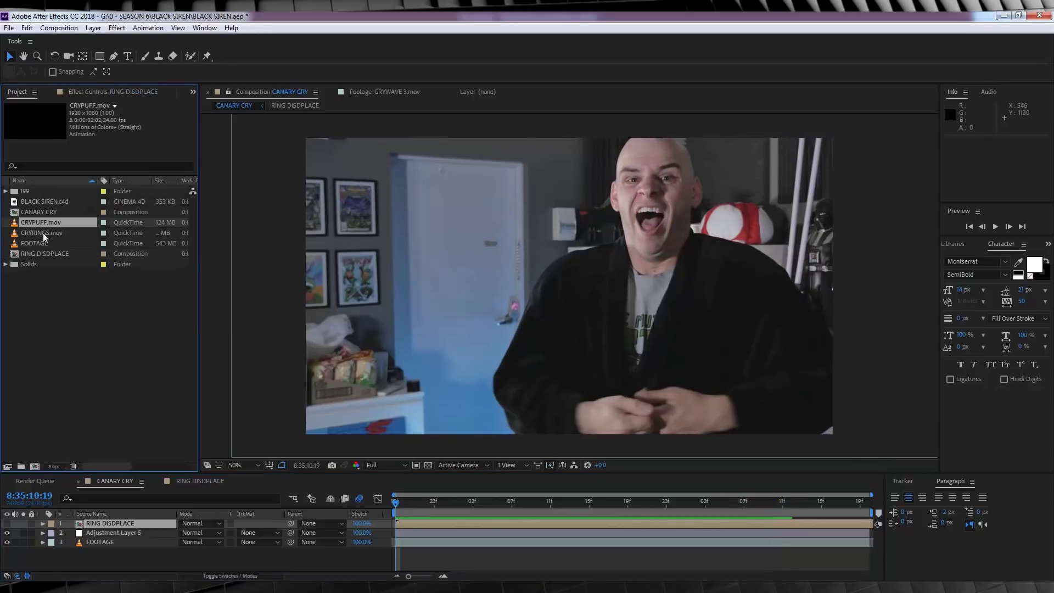
drag(44, 236, 107, 523)
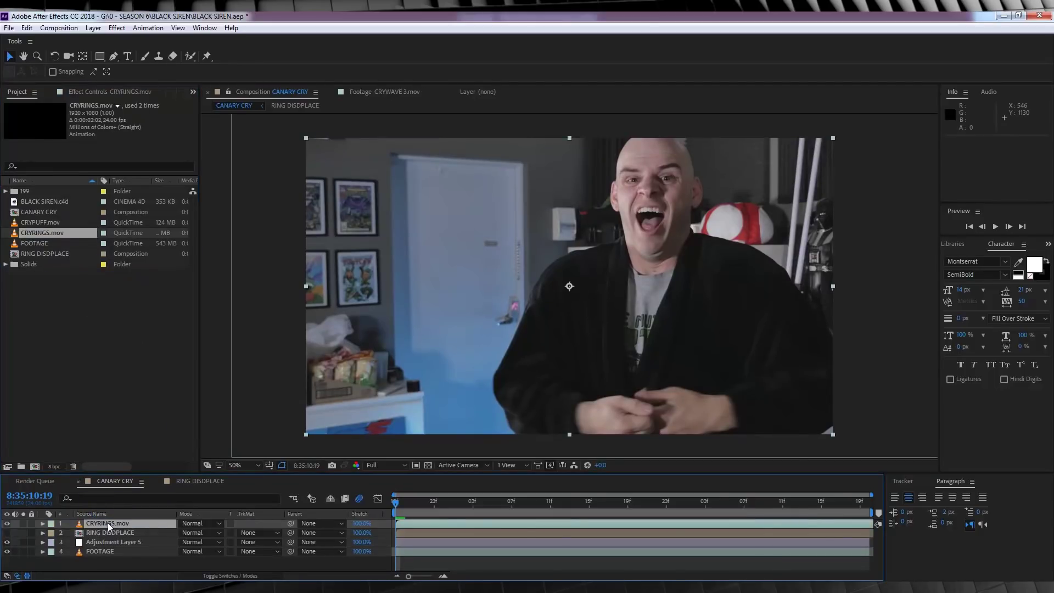
key(t)
click(183, 532)
text(0)
key(Return)
key(space)
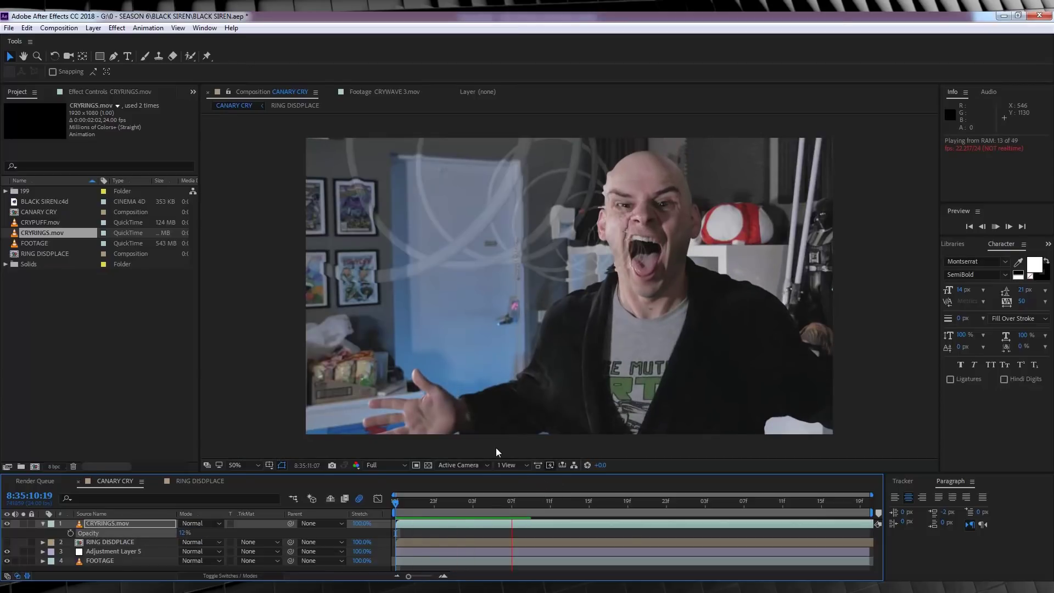
key(space)
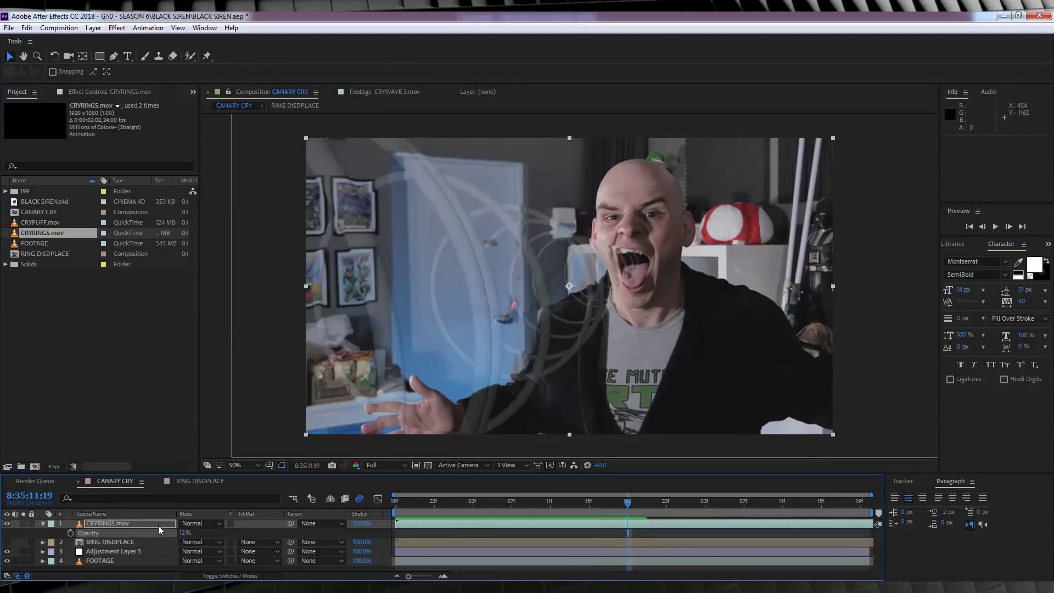
- Give the top CRYRINGS.mov layer a Directional Blur of 80° direction and 70 length
click(116, 524)
click(116, 28)
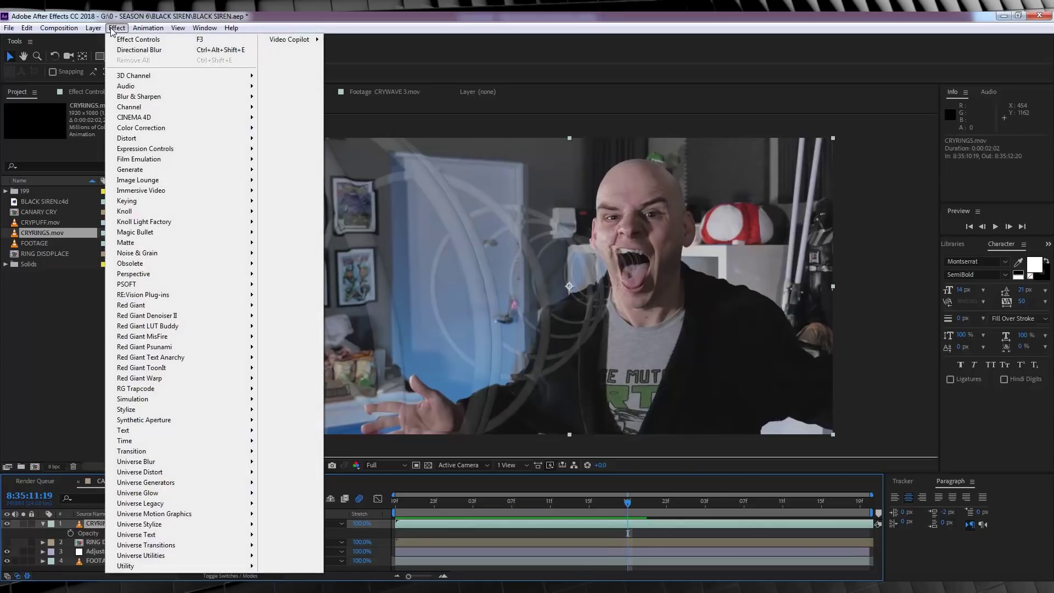
mouse_move(219, 96)
click(317, 207)
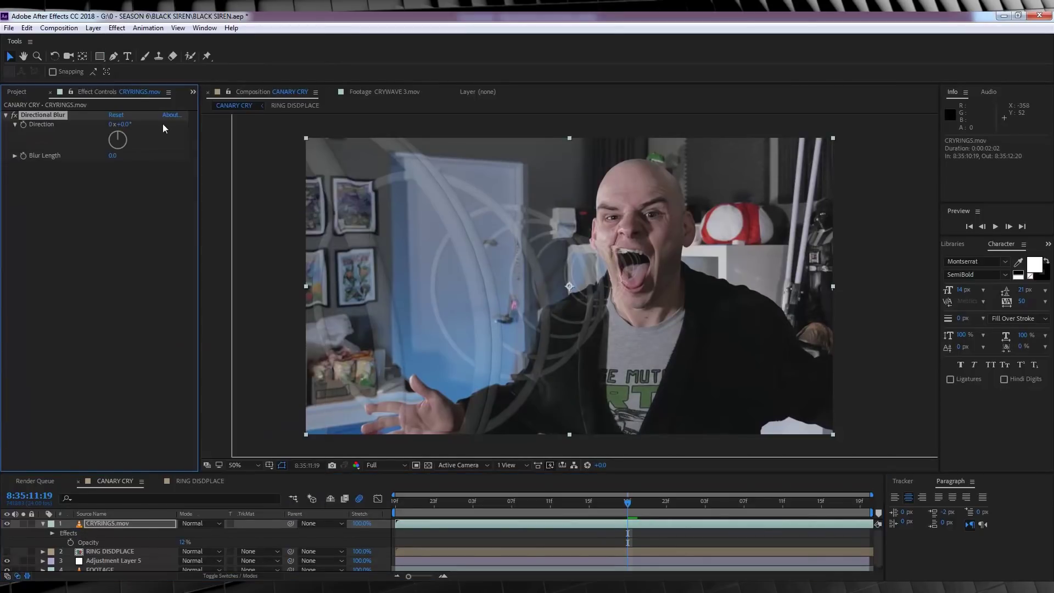
click(125, 125)
text(80)
key(Return)
click(111, 156)
text(70)
key(Return)
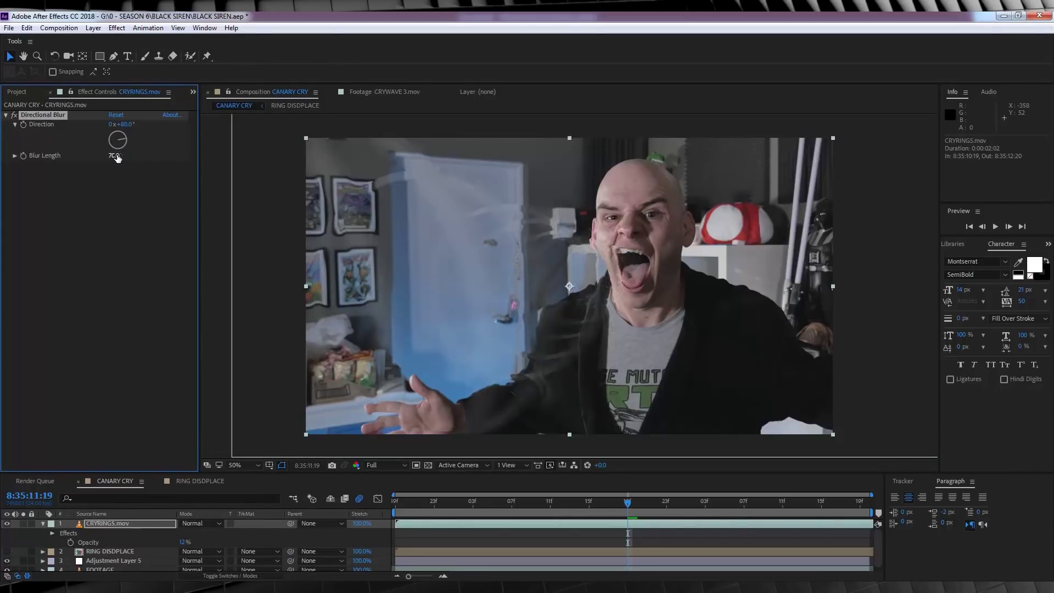
- Add CC Glass to the rings with Softness 48 and Ambient 24
click(117, 28)
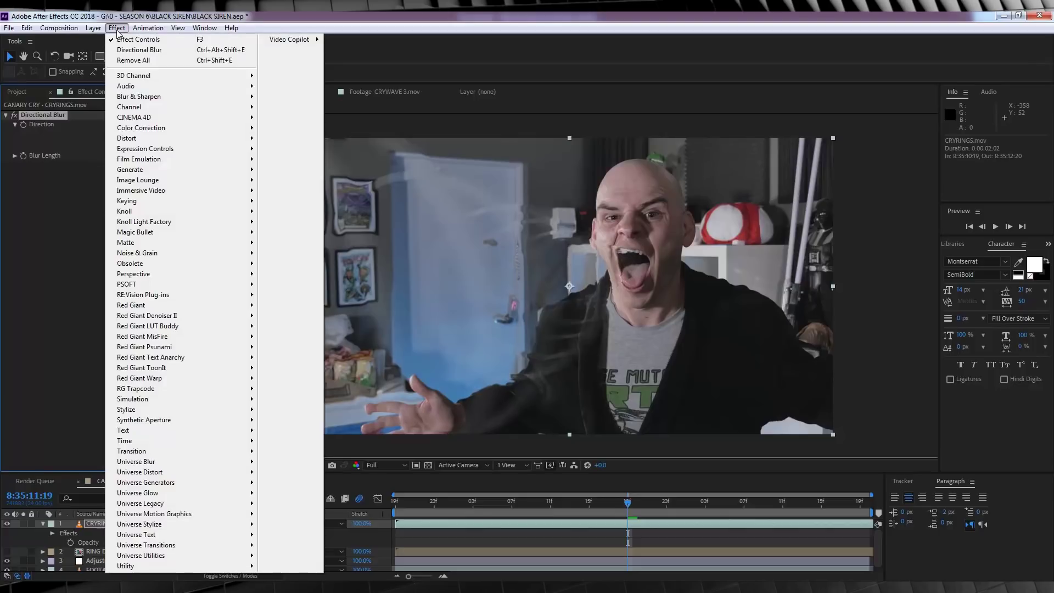
mouse_move(221, 411)
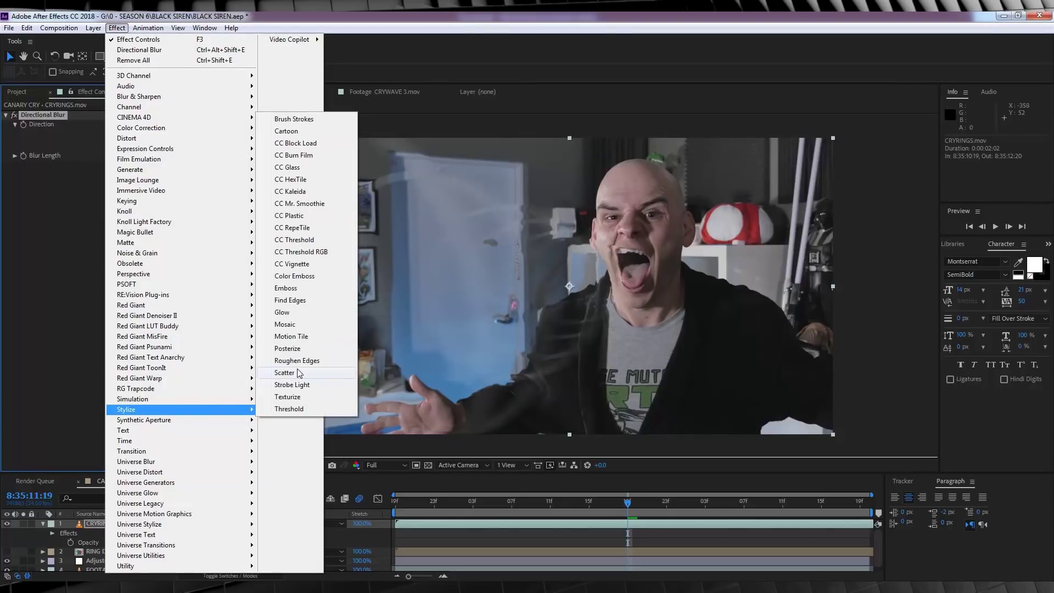
click(291, 168)
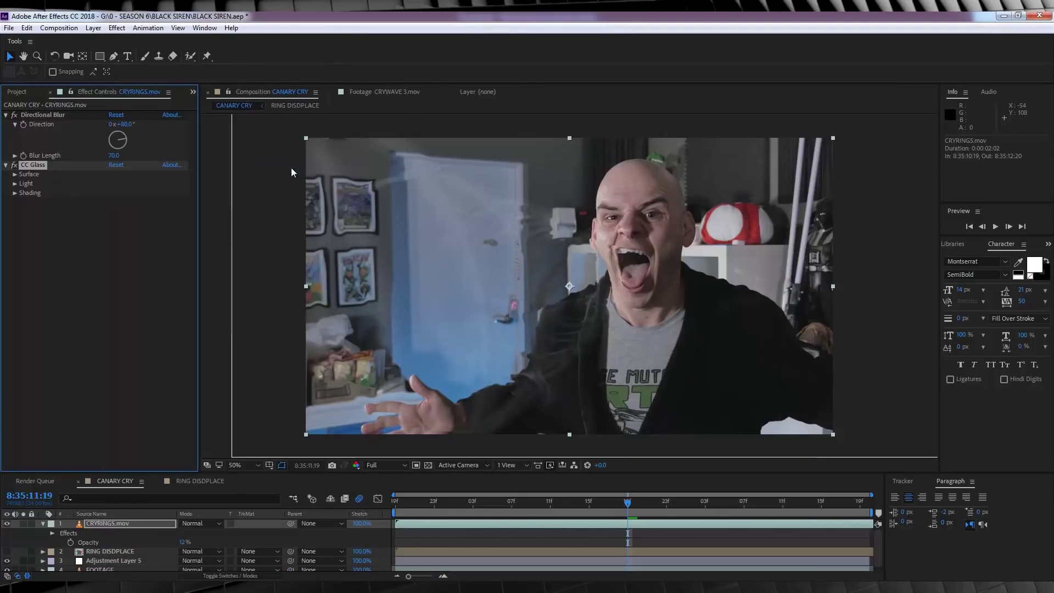
click(15, 175)
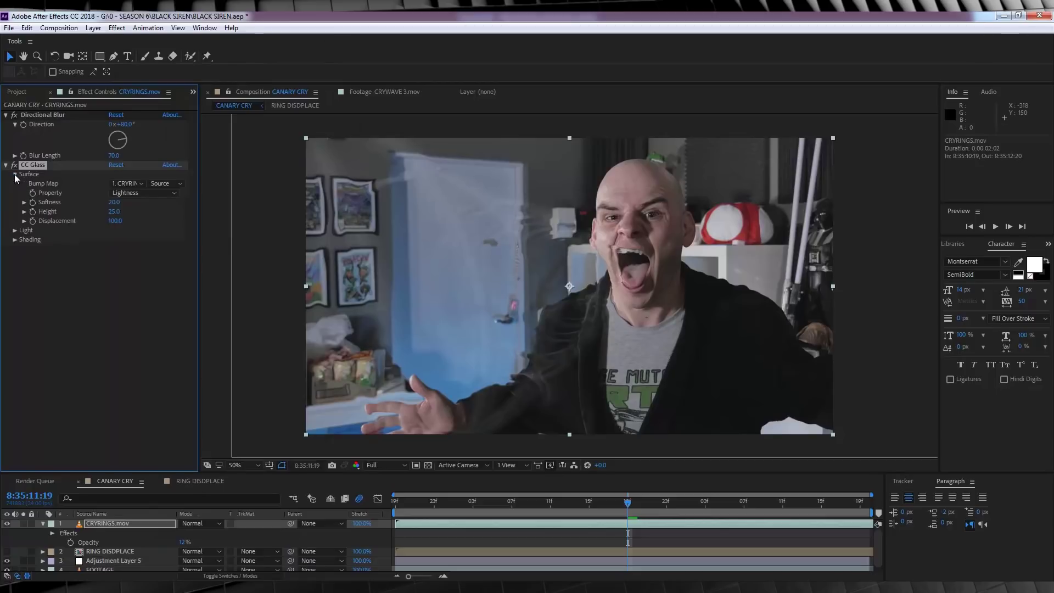
click(112, 202)
text(48)
key(Return)
click(15, 242)
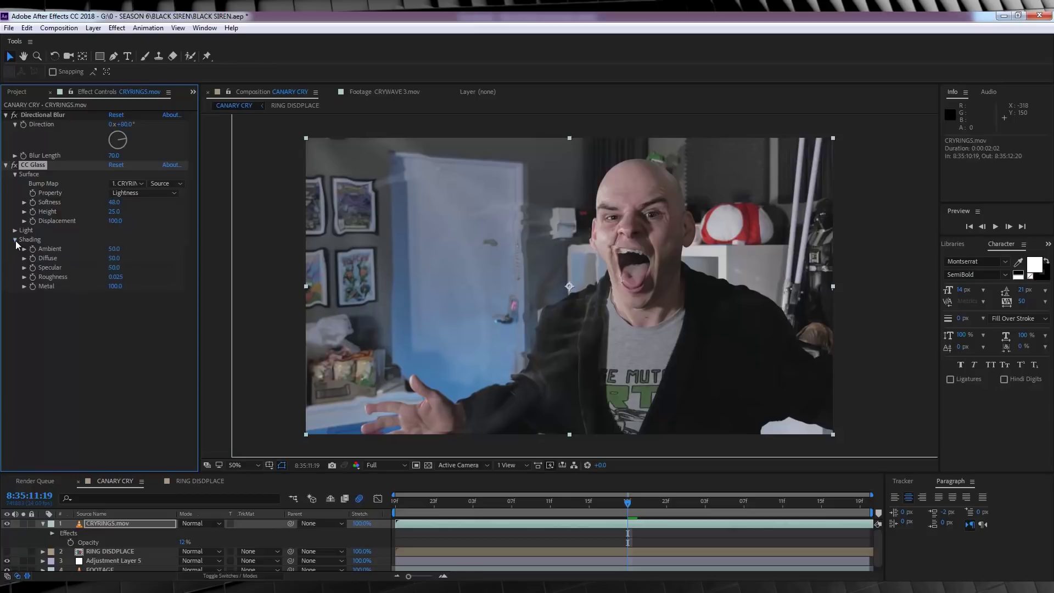
click(113, 249)
text(24)
key(Return)
- Set the CC Glass light colour to a very pale blue (hue 229°) and preview
click(15, 230)
click(114, 259)
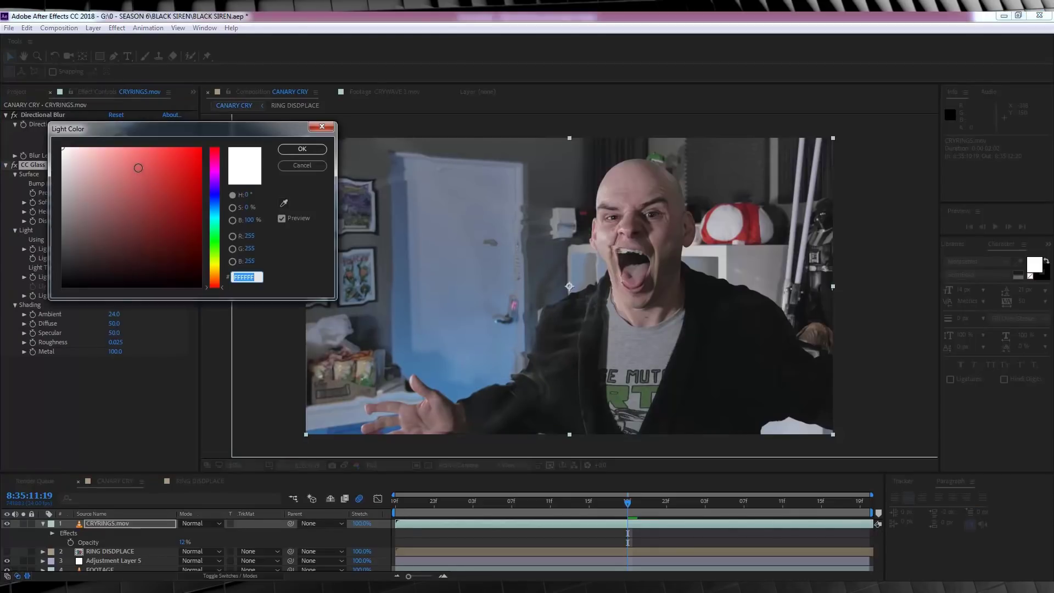
click(215, 198)
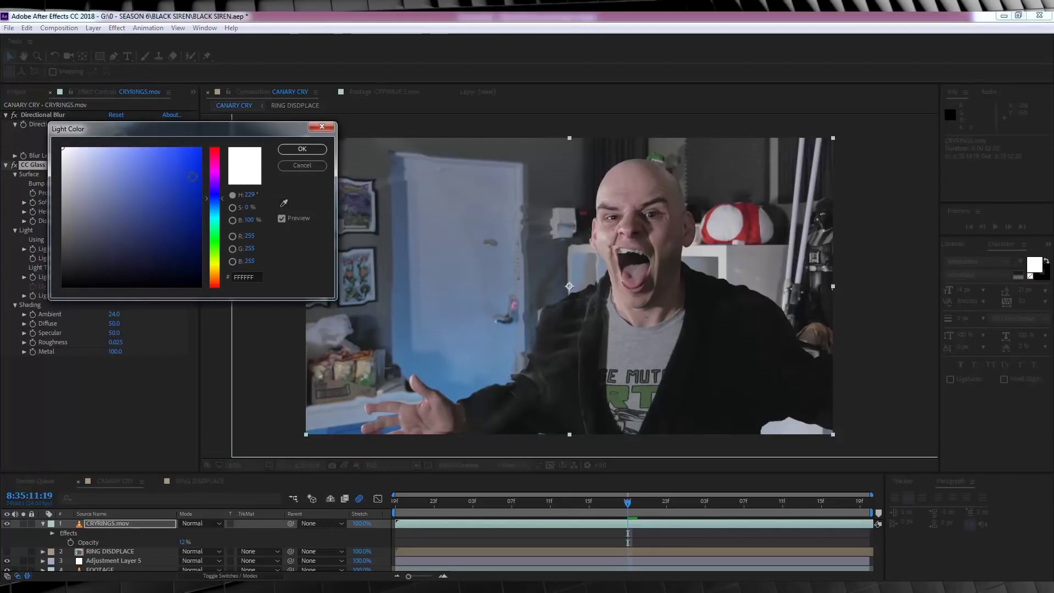
drag(105, 159, 85, 138)
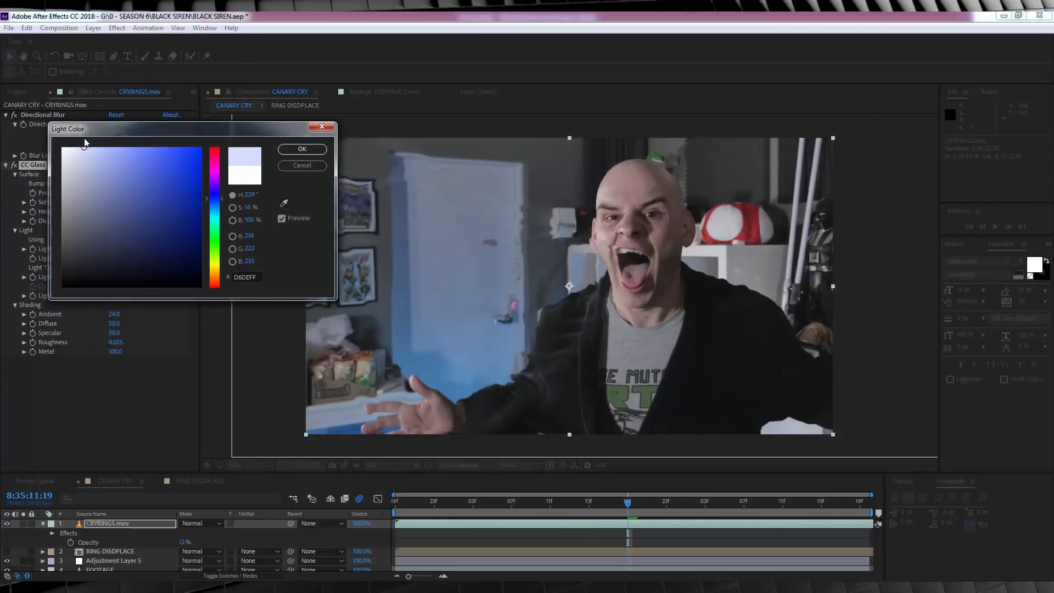
click(302, 148)
key(space)
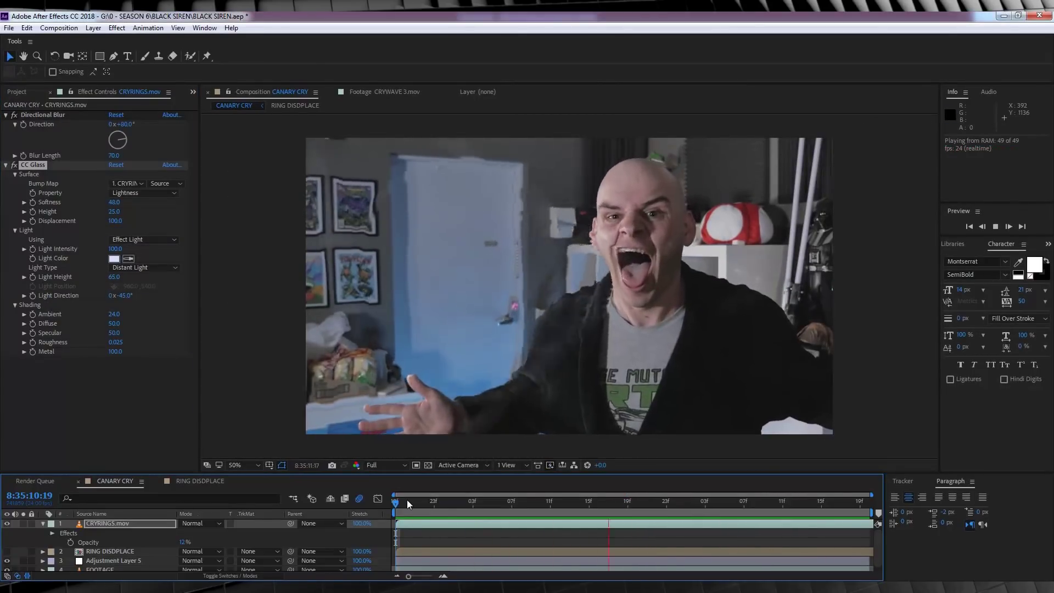
- Duplicate CRYRINGS.mov and set the top copy to Lighten mode at 100% opacity
key(space)
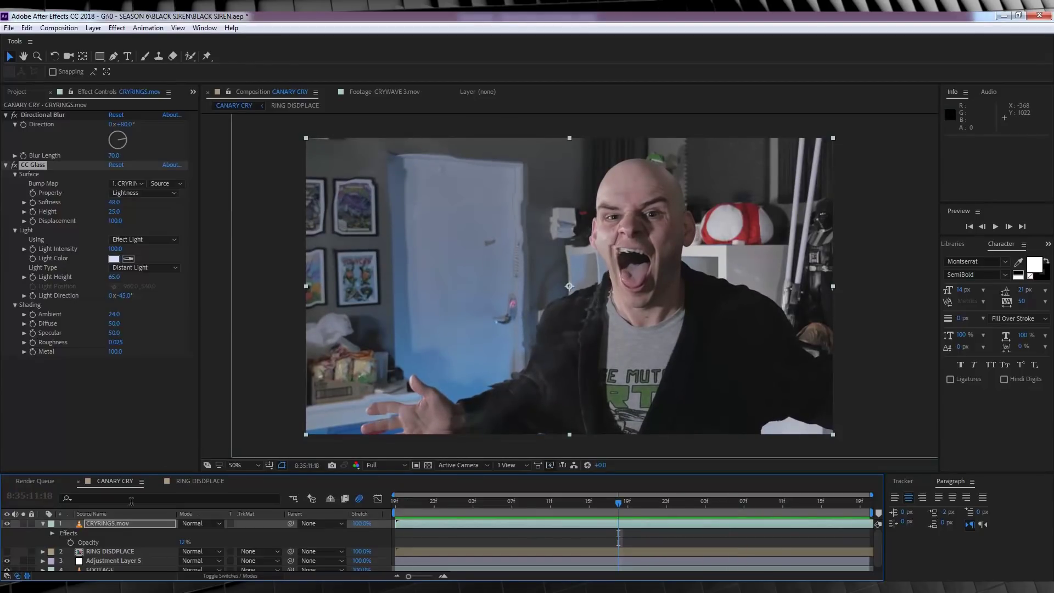
click(98, 525)
key(ctrl+d)
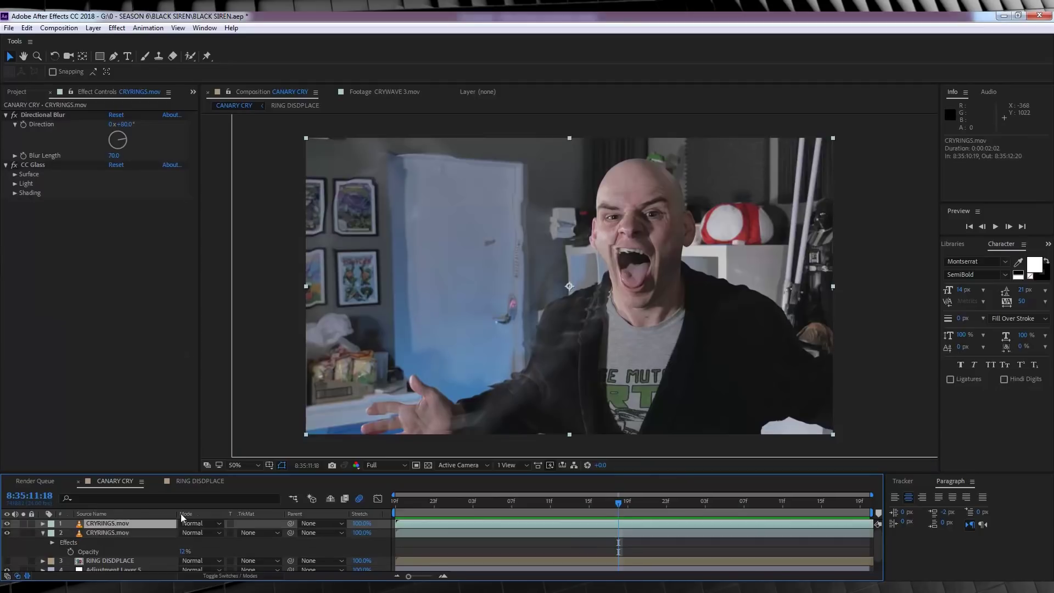
click(203, 524)
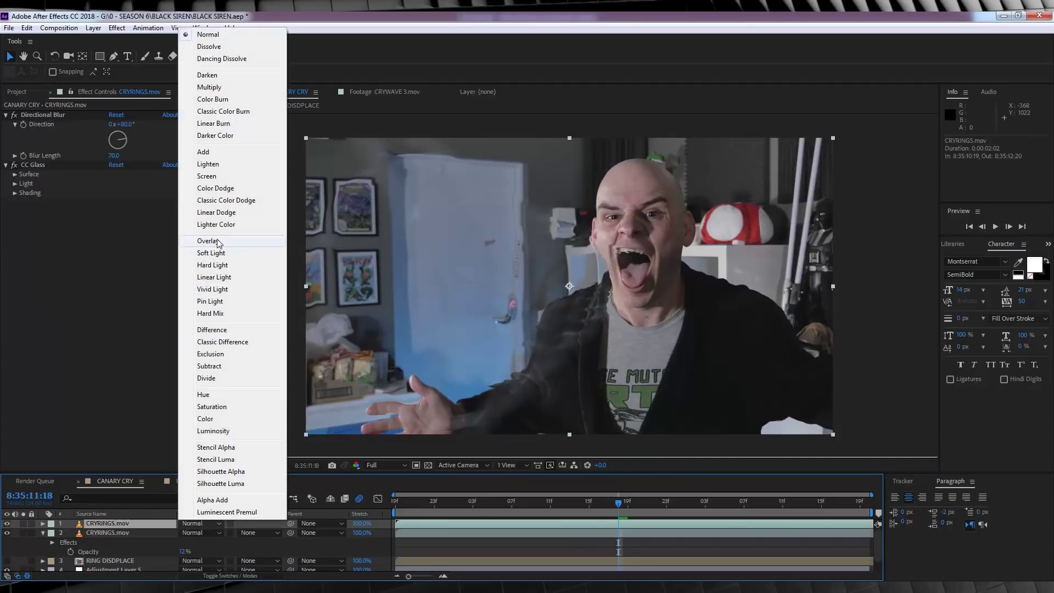
click(209, 164)
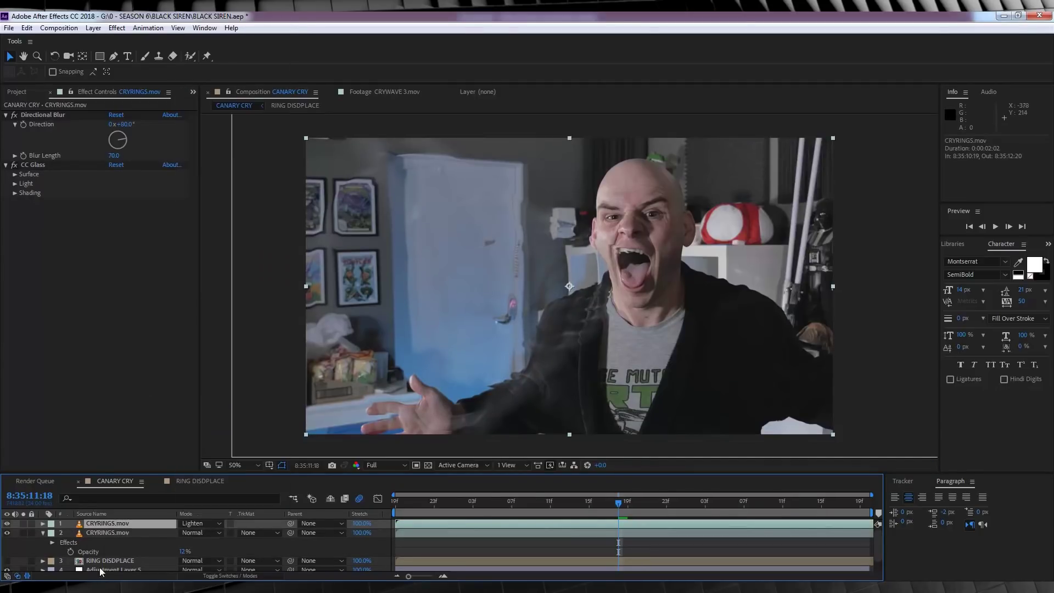
key(t)
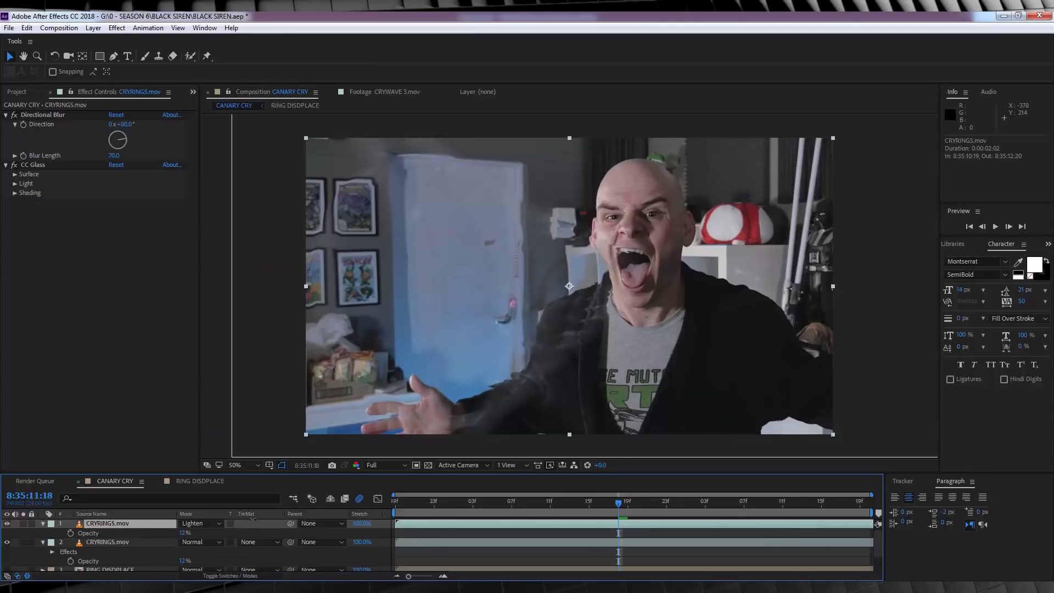
drag(185, 532, 391, 503)
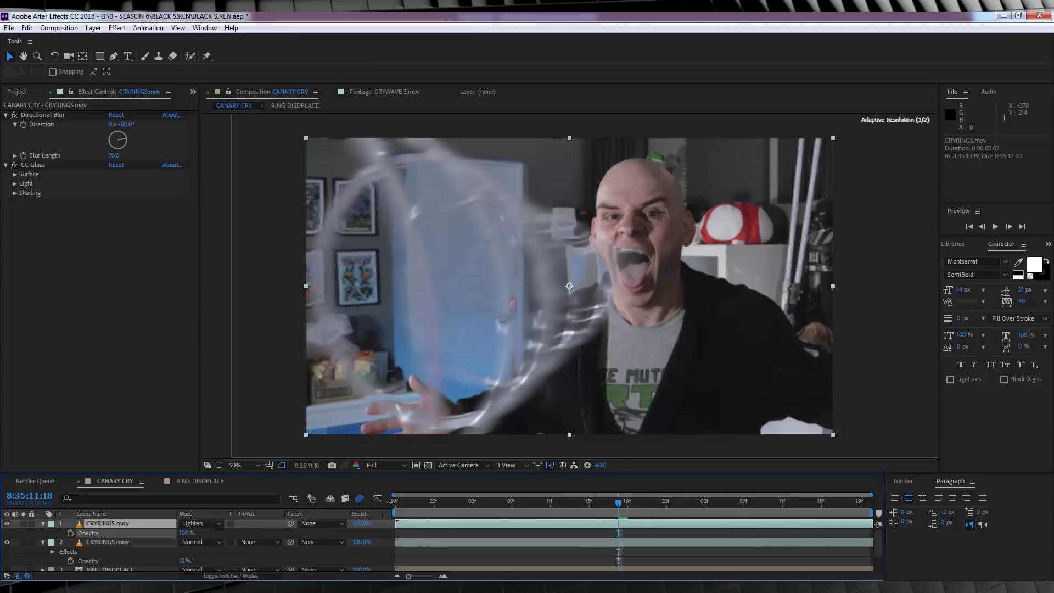
- Replace the copy's Directional Blur with CC Radial Fast Blur above CC Glass, centred right of frame
click(110, 523)
click(38, 114)
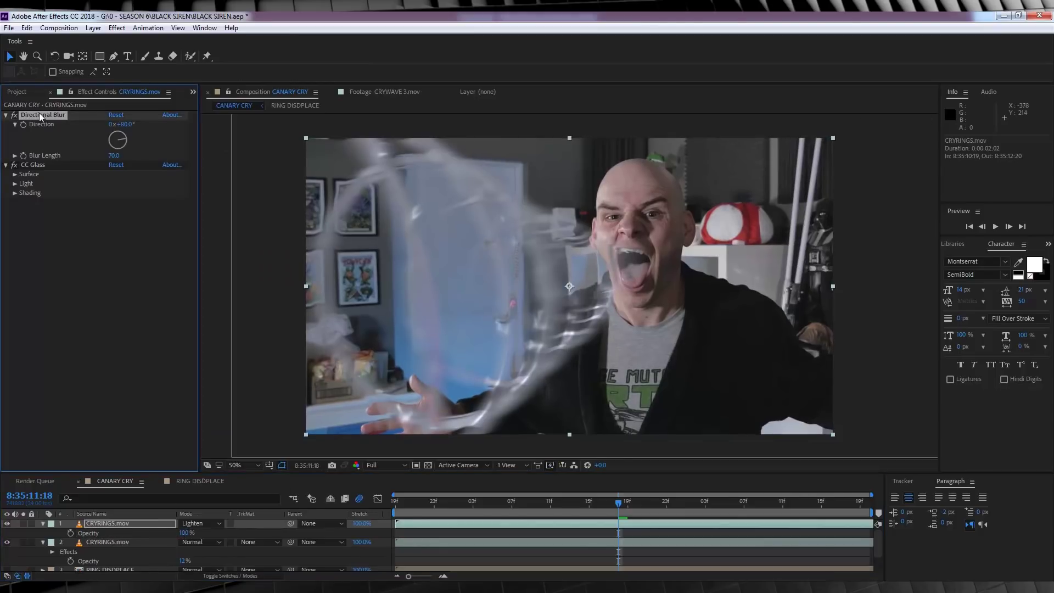
key(Delete)
click(117, 28)
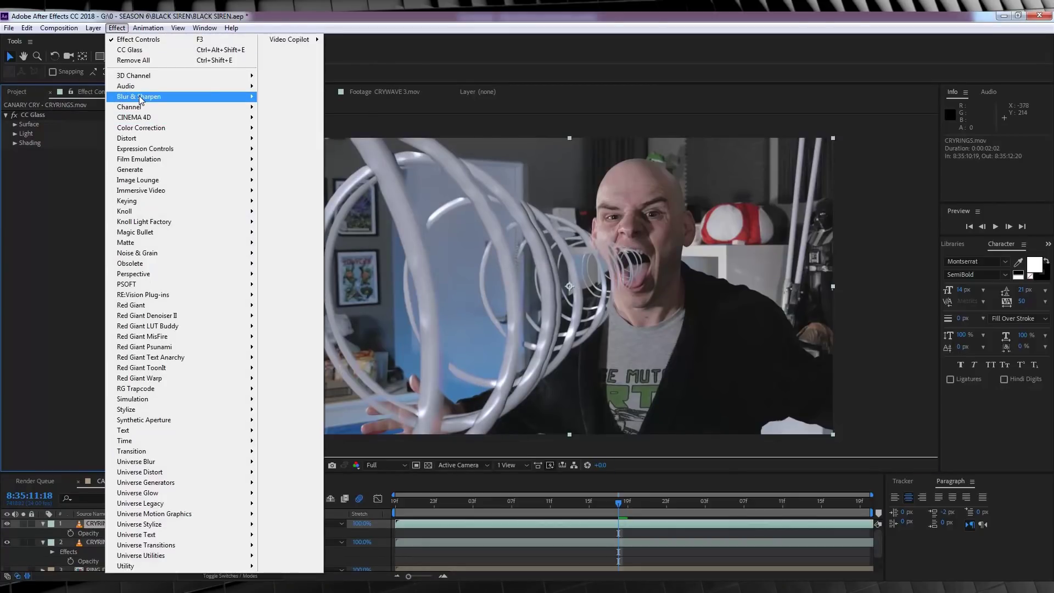
mouse_move(140, 98)
click(306, 159)
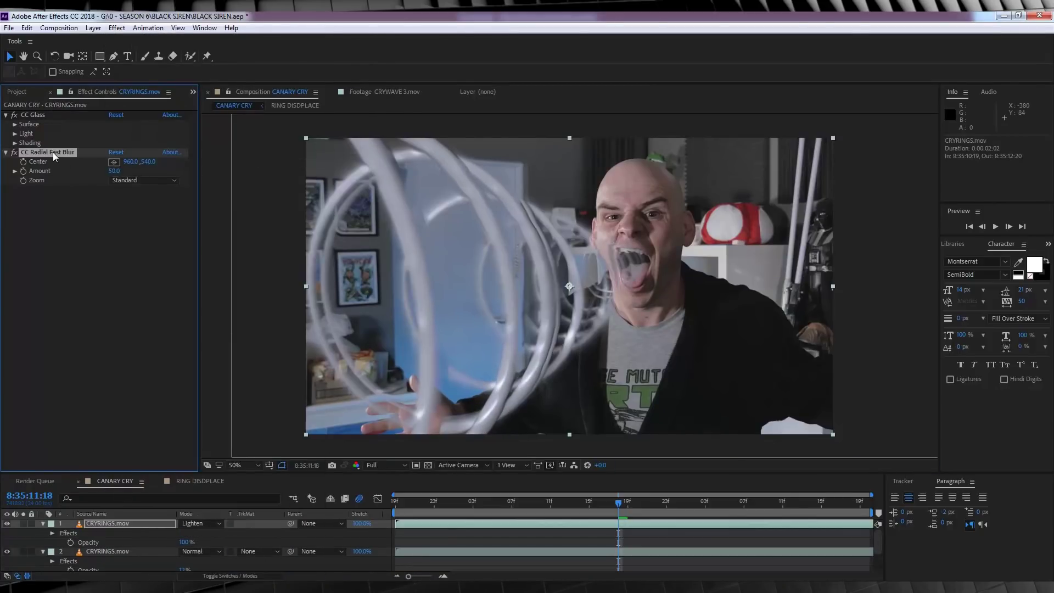
drag(53, 154, 53, 116)
click(114, 124)
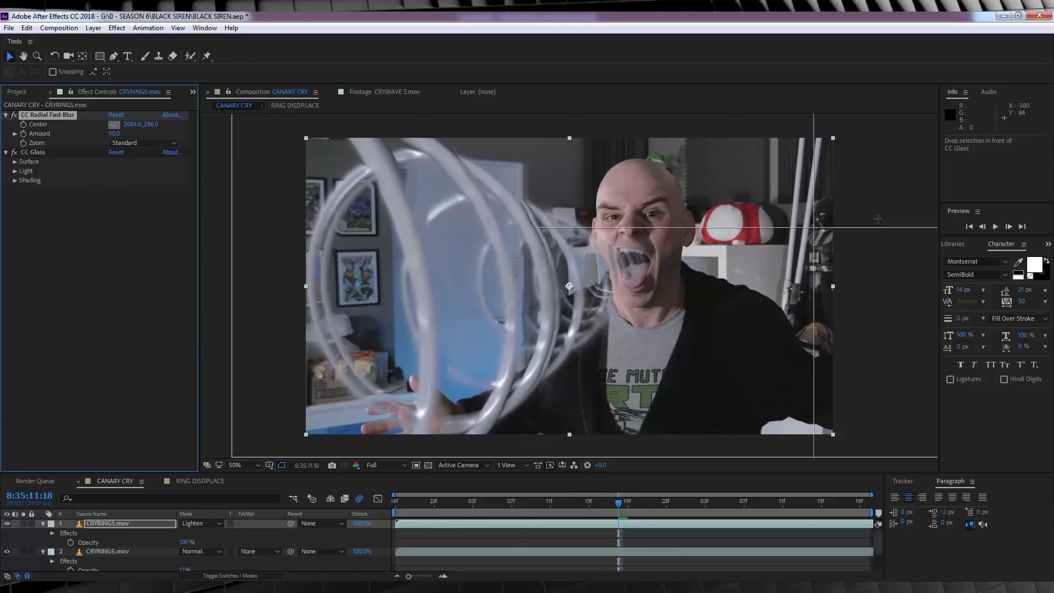
click(898, 218)
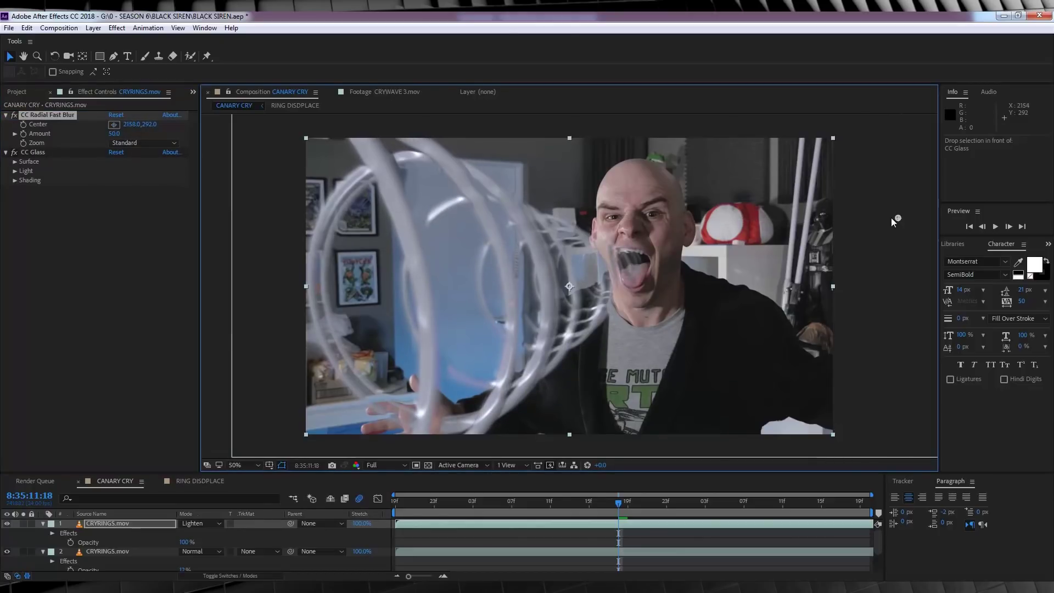
click(115, 134)
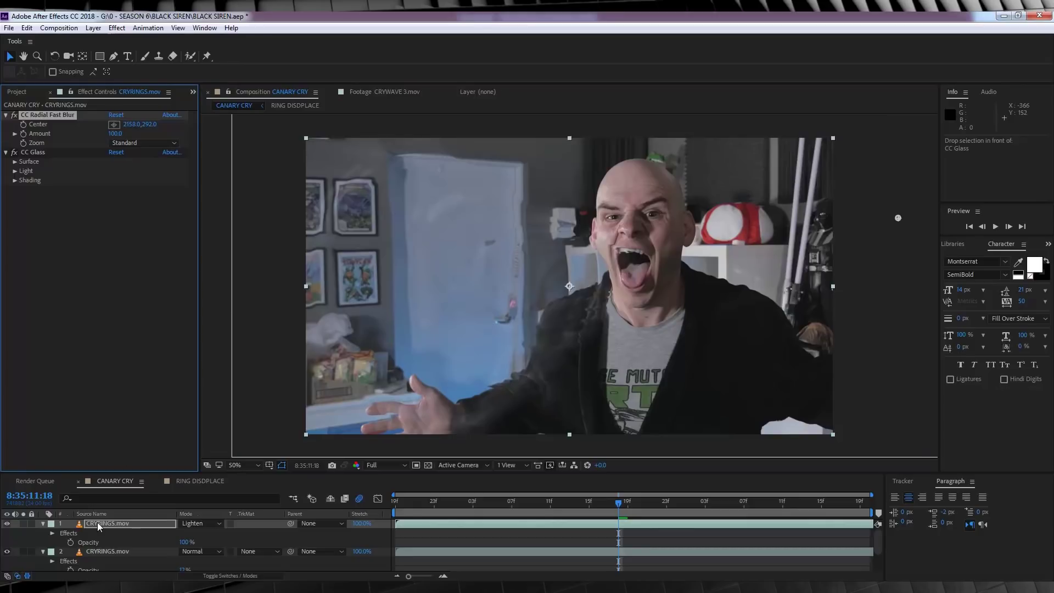
- Raise CC Glass Softness to 84.6 and change its light colour to deeper blue 929FD3
click(15, 162)
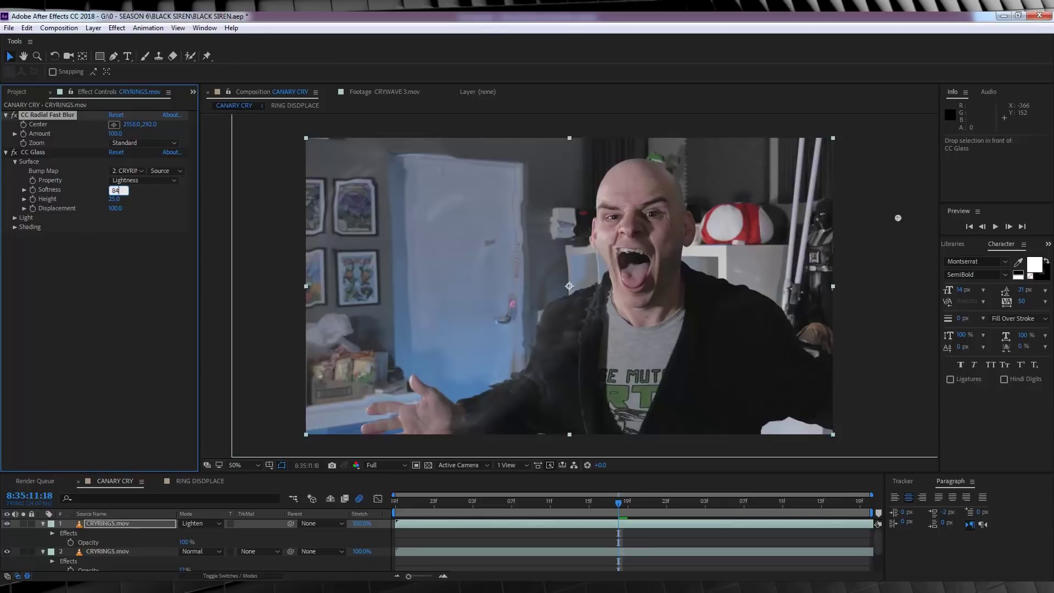
key(Return)
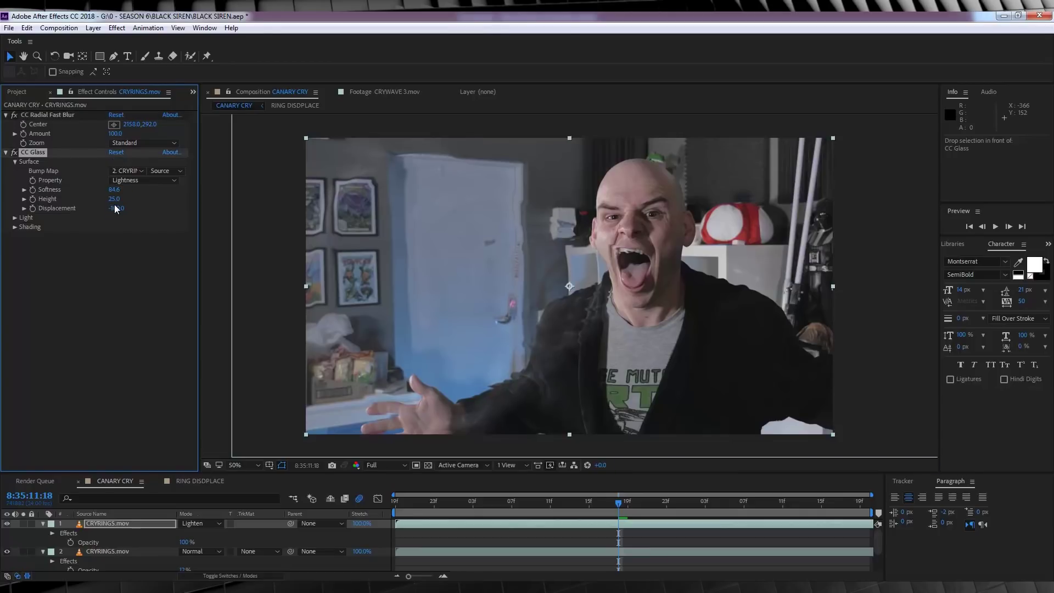
click(15, 218)
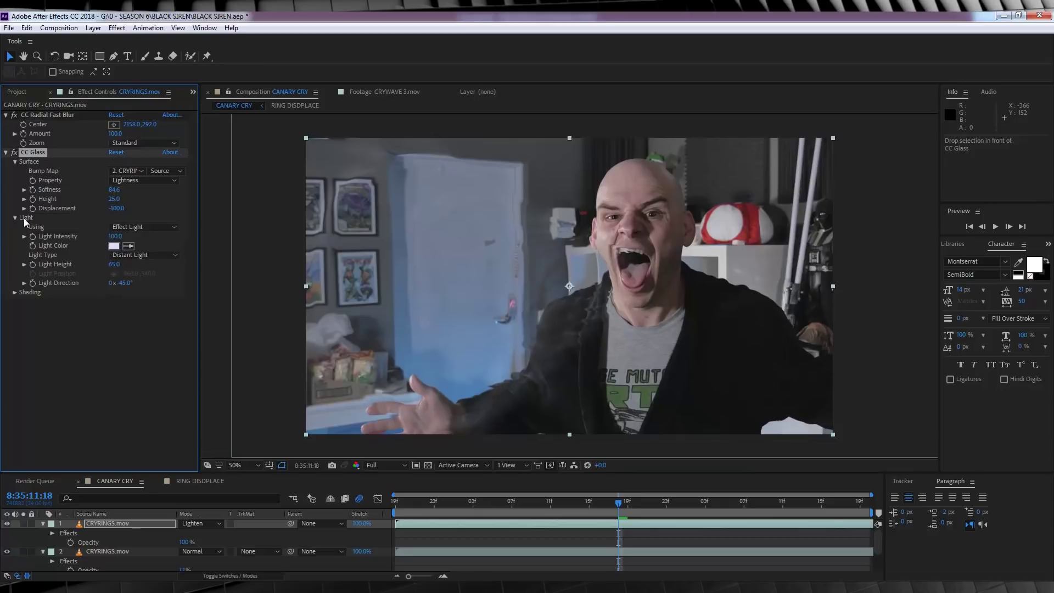
click(114, 246)
click(104, 172)
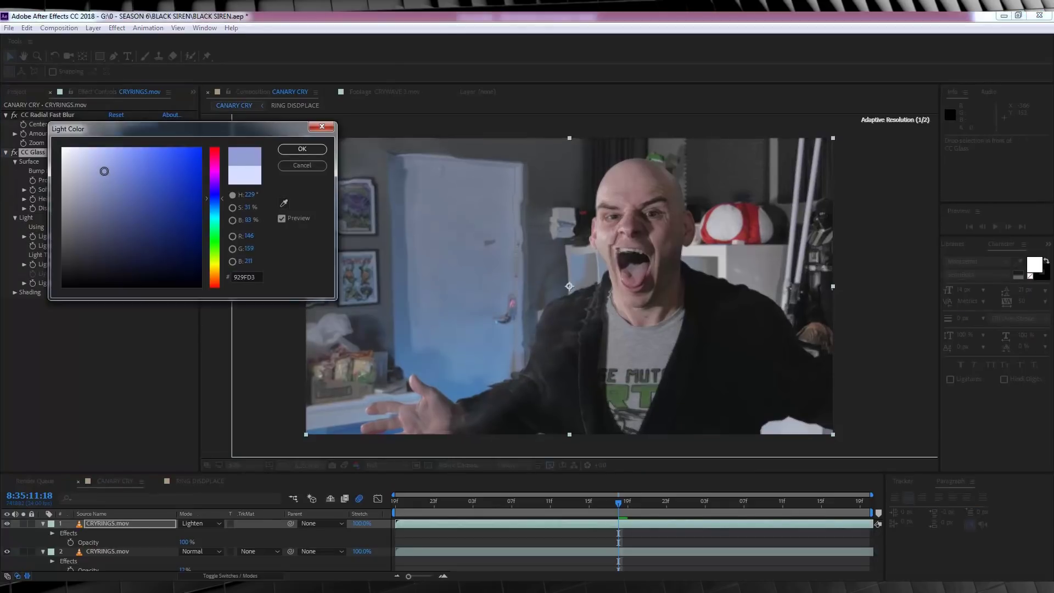
click(311, 150)
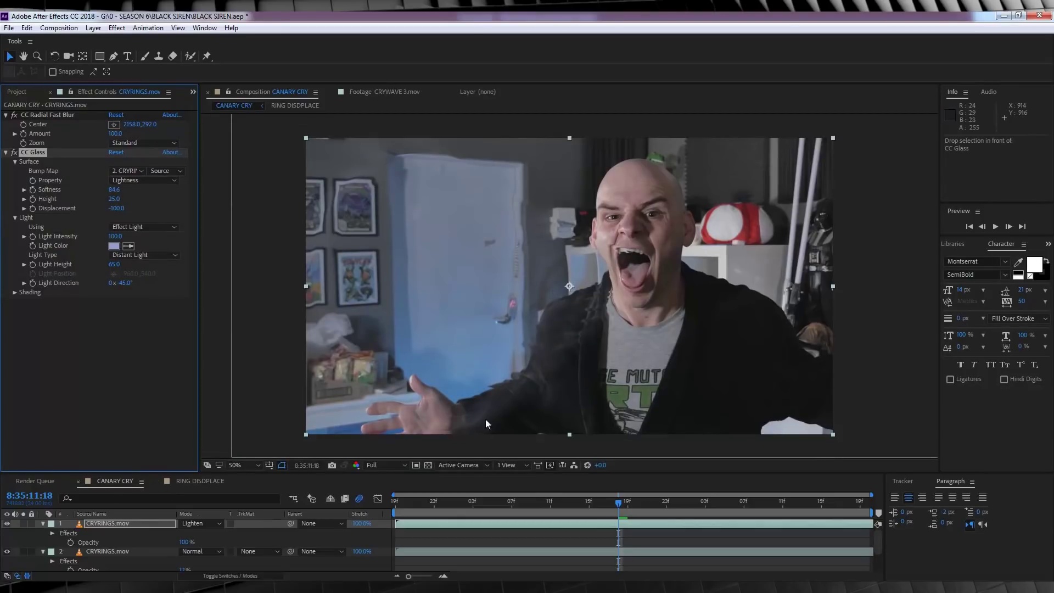
click(107, 522)
- Keyframe the top rings copy's Opacity so it fades in from 0% to 100%
key(ctrl+grave)
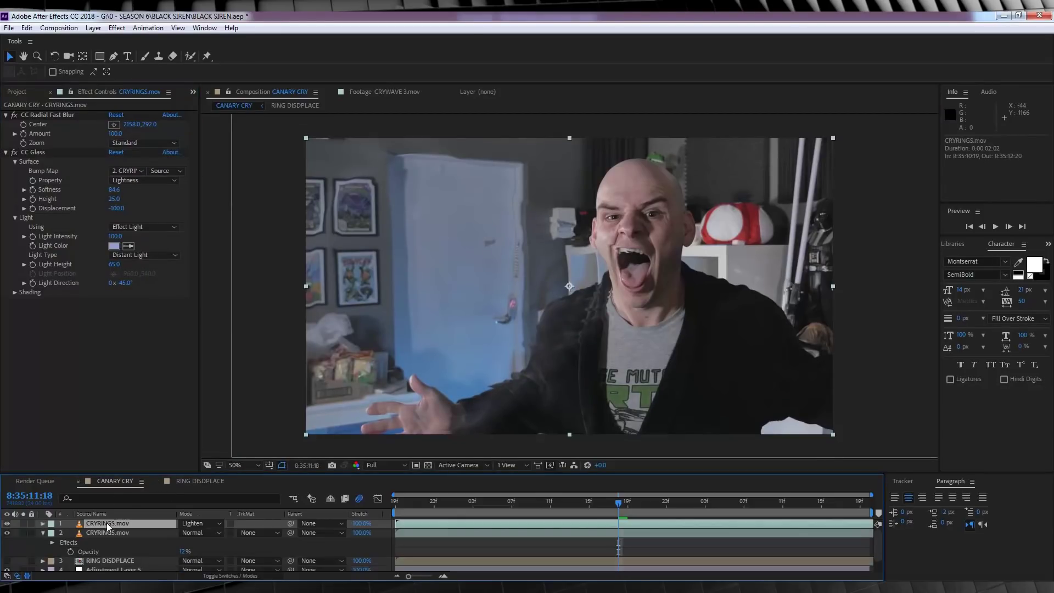
click(414, 504)
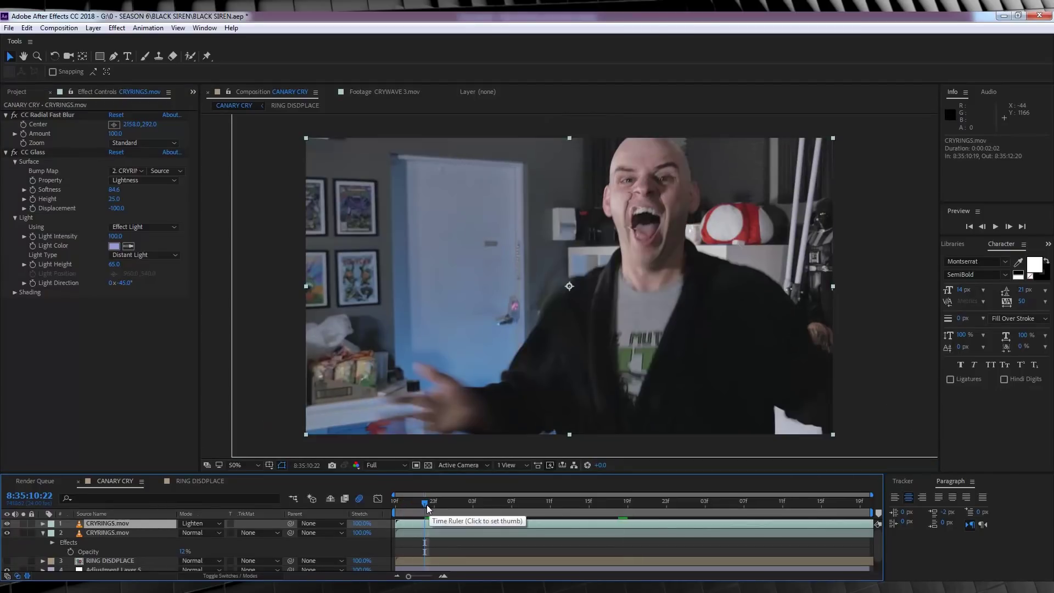
click(43, 525)
click(70, 533)
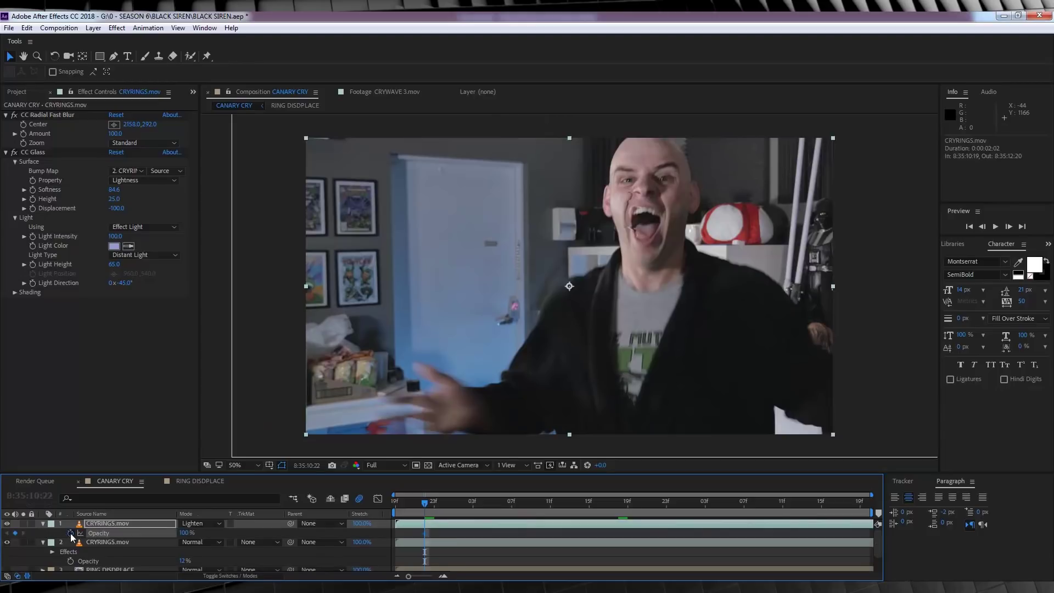
drag(183, 533, 3, 525)
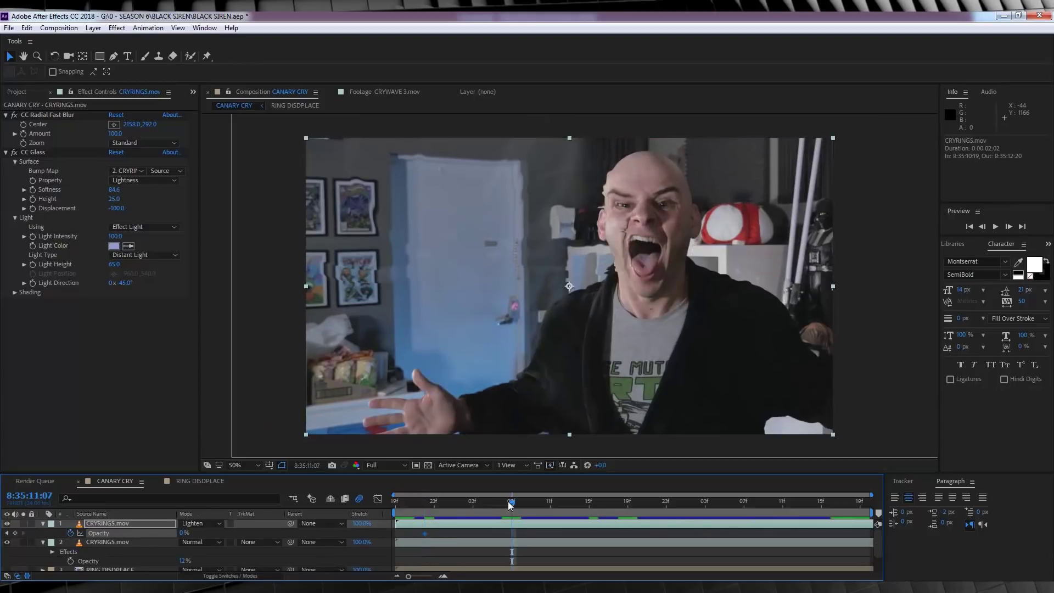
- End the work area at 11:20 and preview the shortened playback
drag(511, 504, 523, 505)
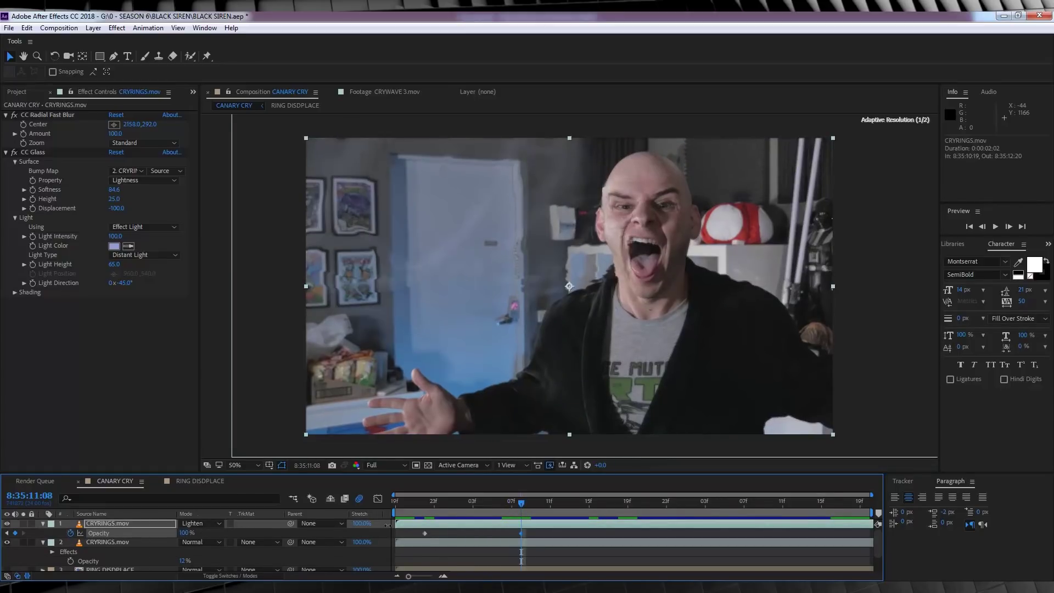
key(space)
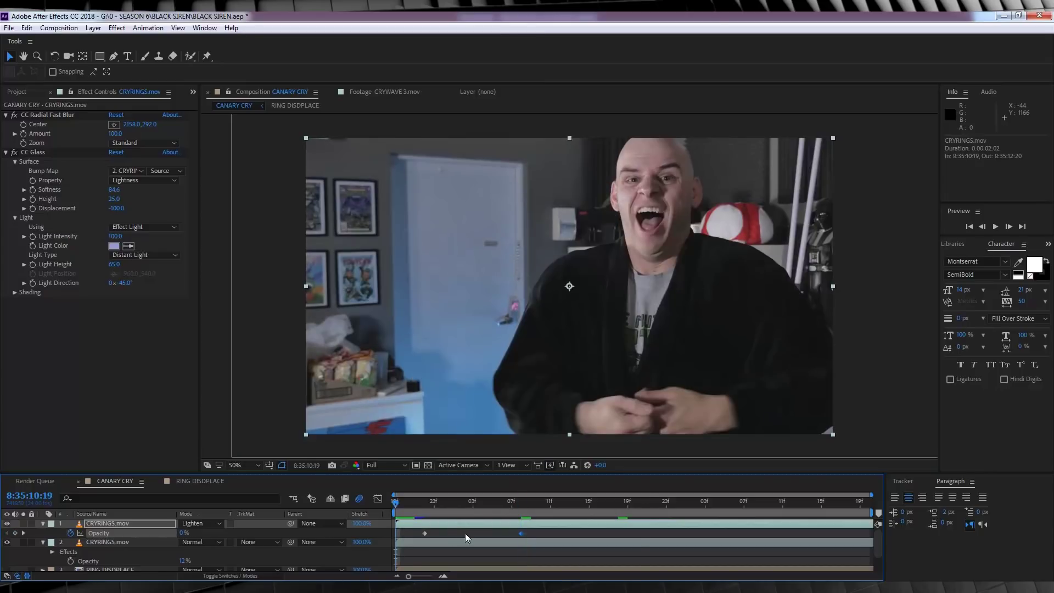
key(n)
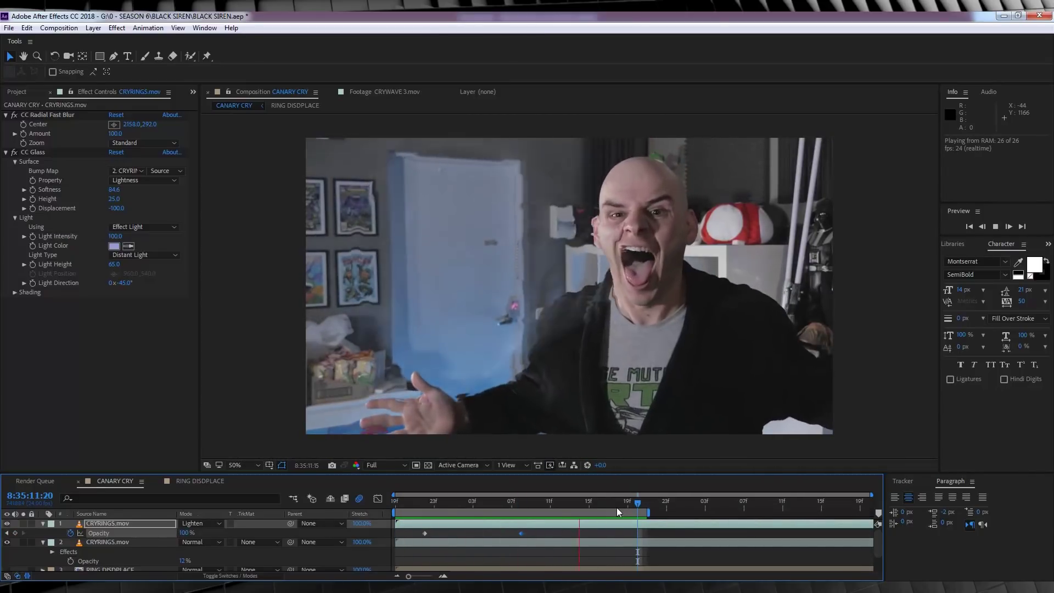
key(space)
- Add CRYPUFF.mov to CANARY CRY and pre-compose it as PUFF DIS
click(16, 91)
drag(35, 223, 126, 520)
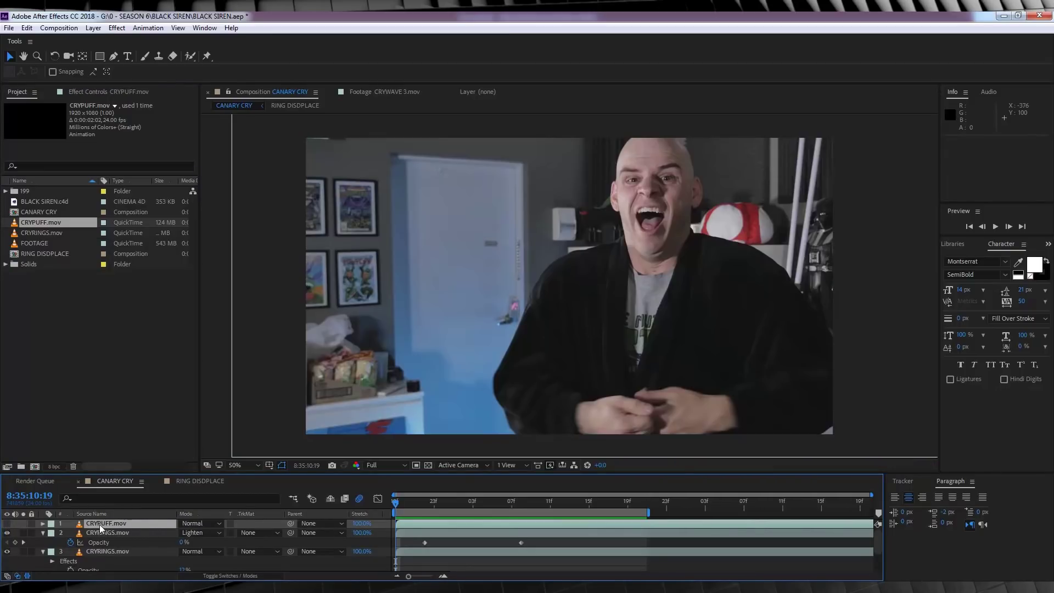
right_click(100, 525)
click(140, 425)
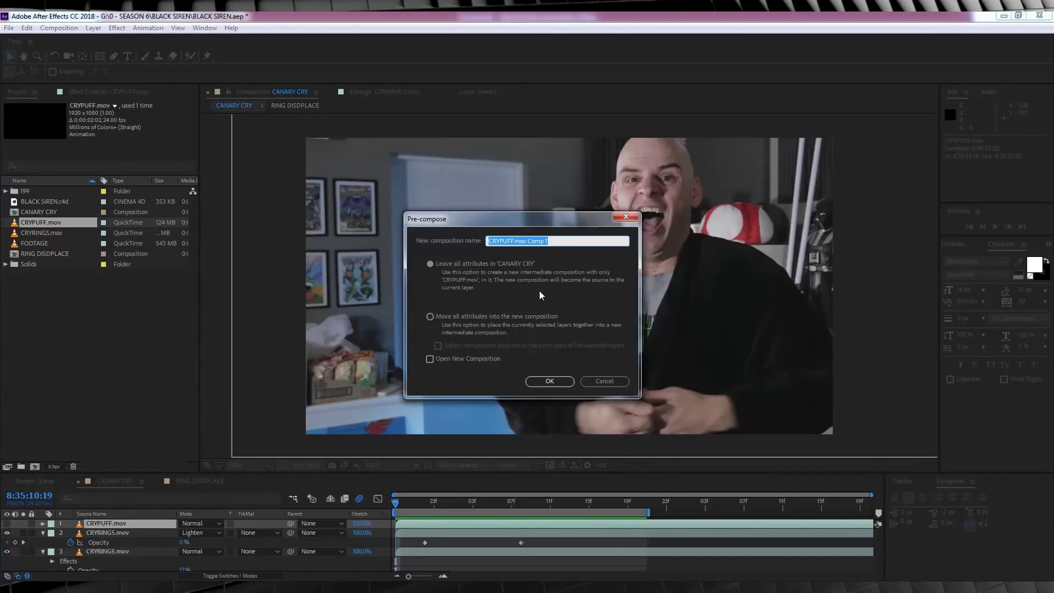
text(PUFF DIS)
key(Return)
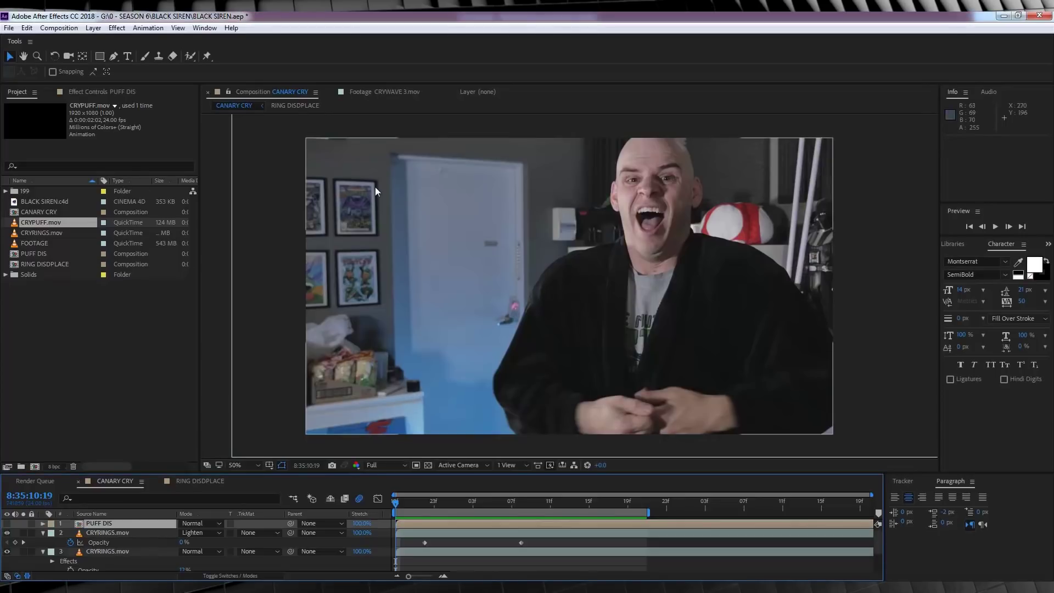
- Create a new top adjustment layer and apply Displacement Map to it
click(117, 28)
mouse_move(93, 28)
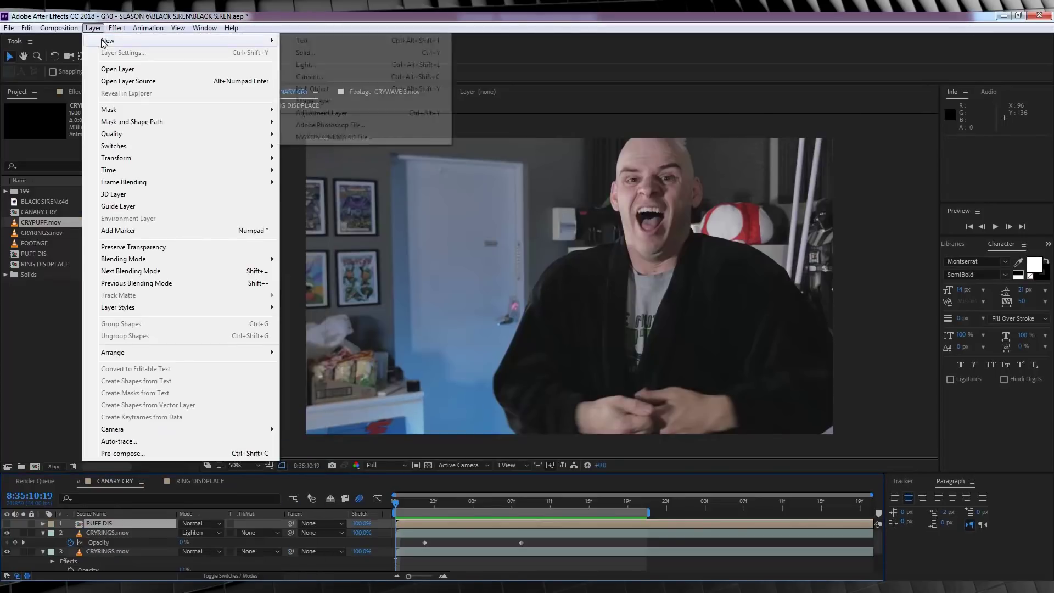
click(327, 113)
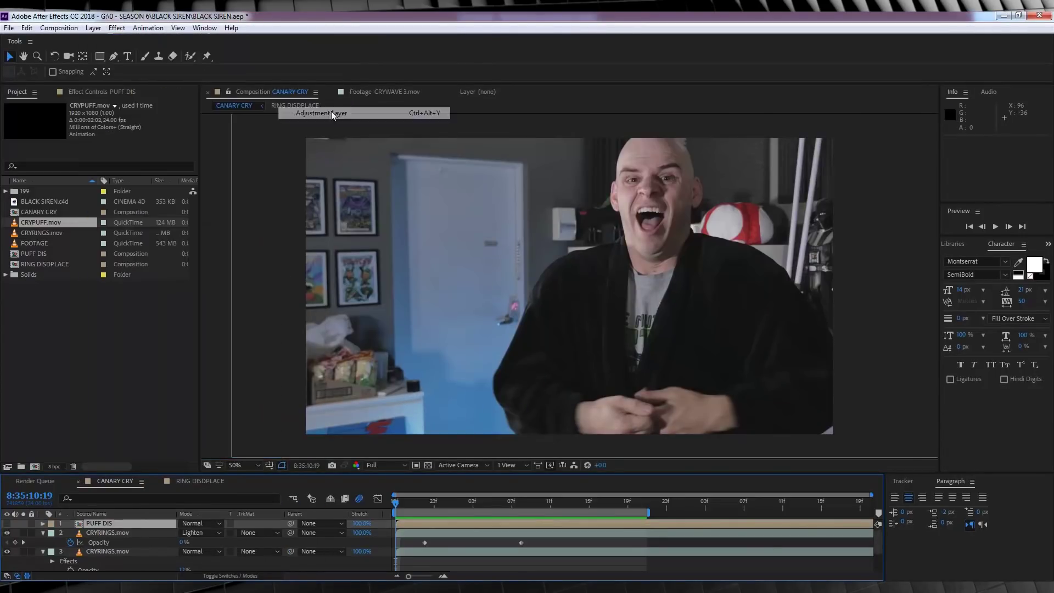
click(118, 30)
mouse_move(165, 138)
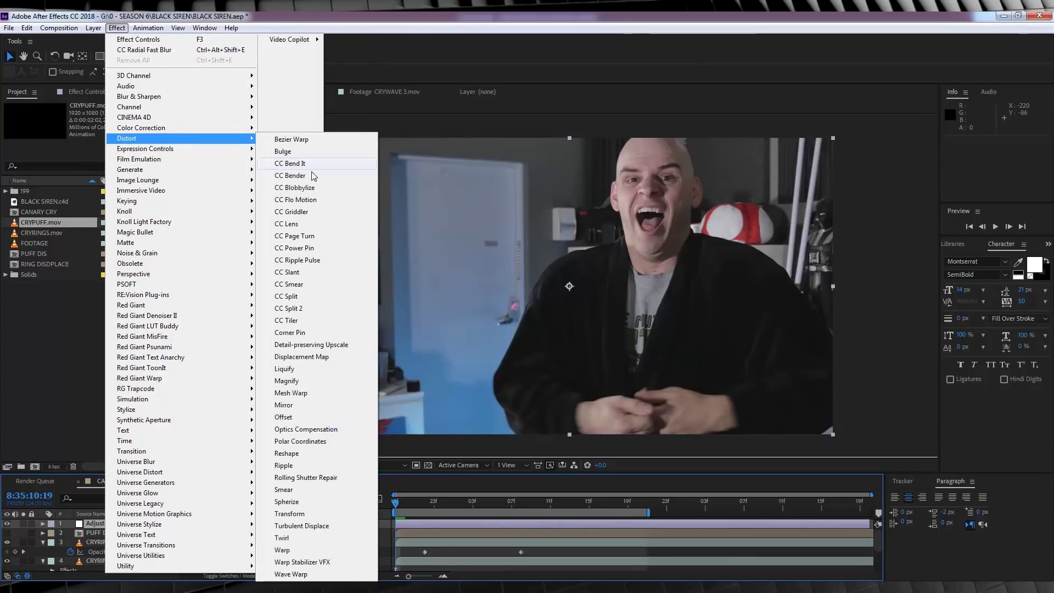
click(307, 357)
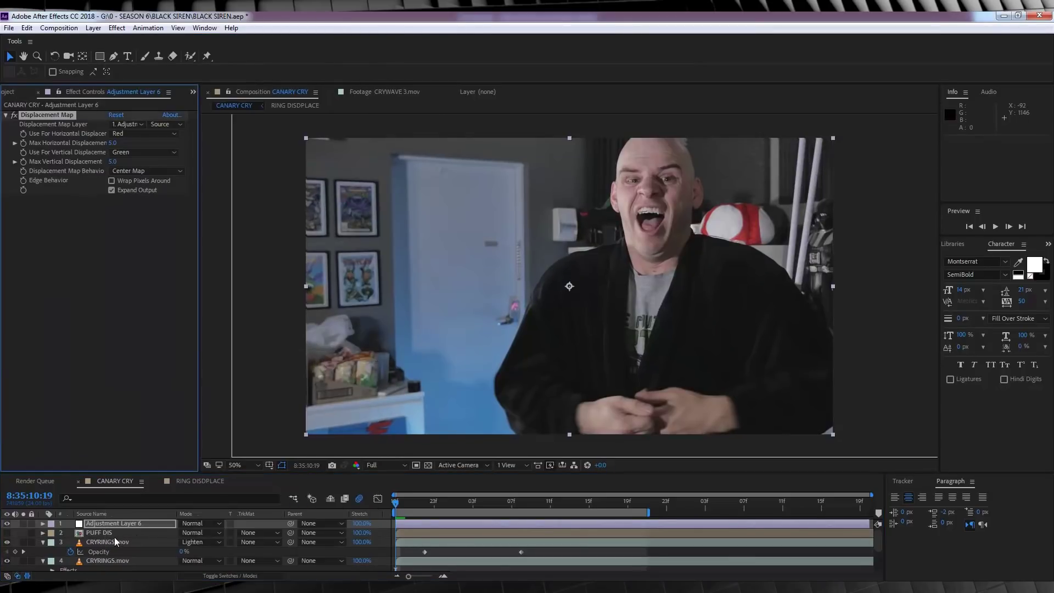
- Drive the displacement from PUFF DIS with Luminance on both axes, then preview
click(126, 124)
click(137, 165)
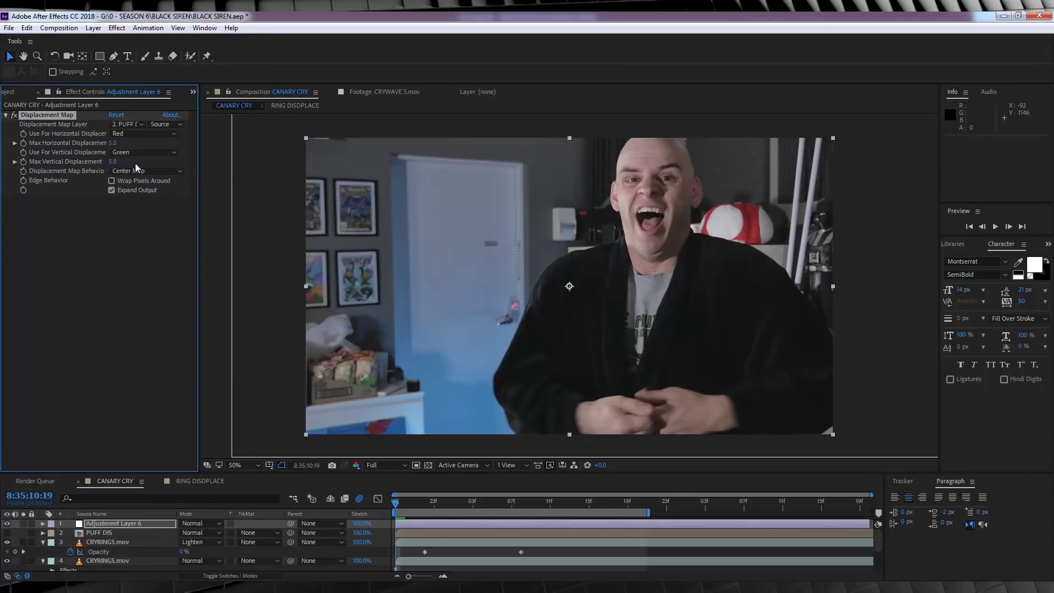
click(142, 134)
click(141, 198)
click(143, 152)
click(142, 212)
click(450, 492)
key(space)
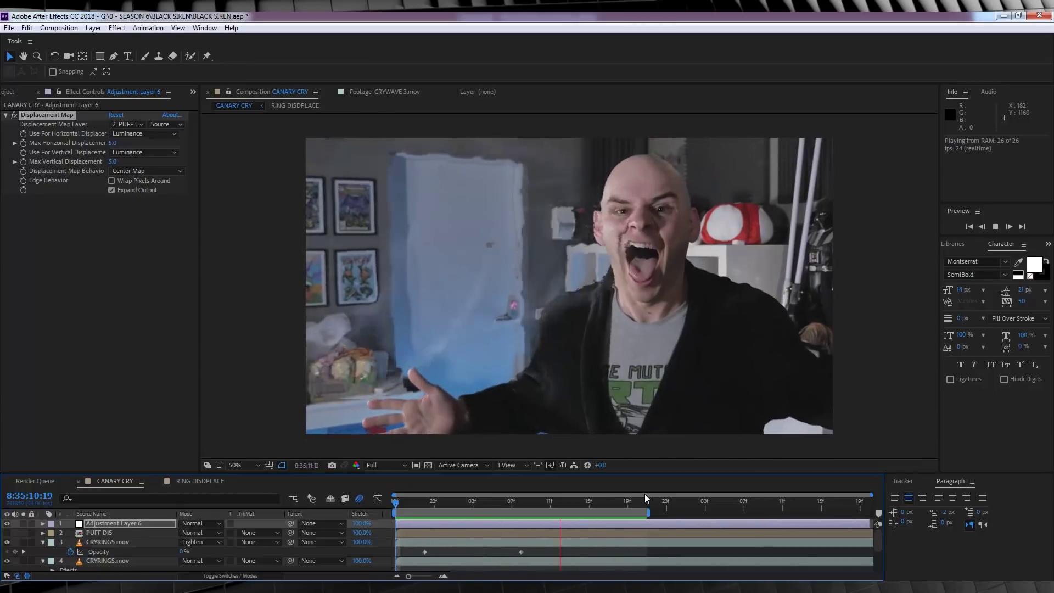
- Stop the puff displacement preview, extend the work area to the comp's end, and select both CRYRINGS.mov layers
key(space)
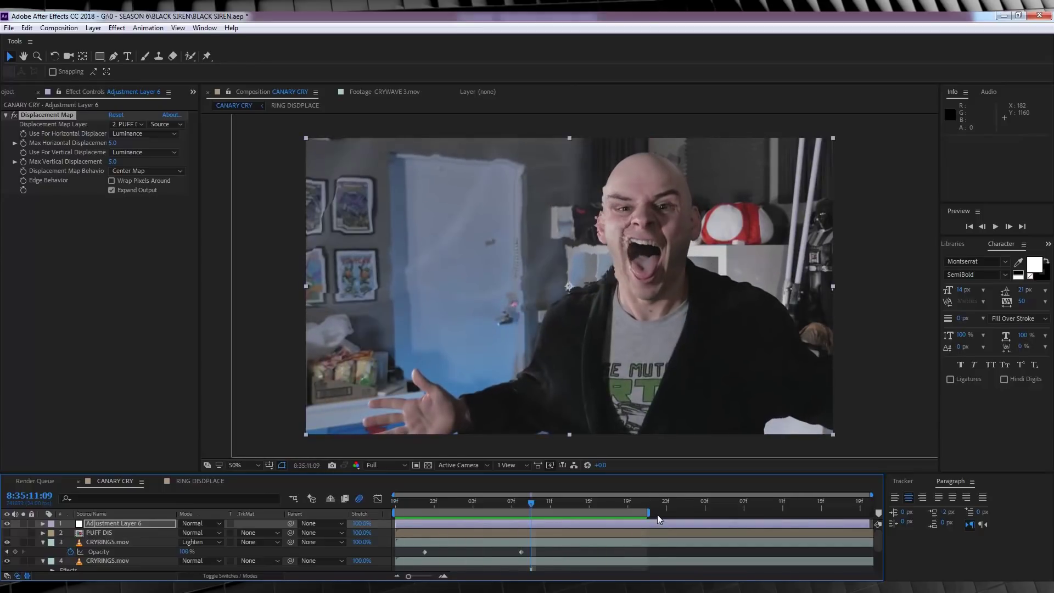
drag(650, 511, 887, 519)
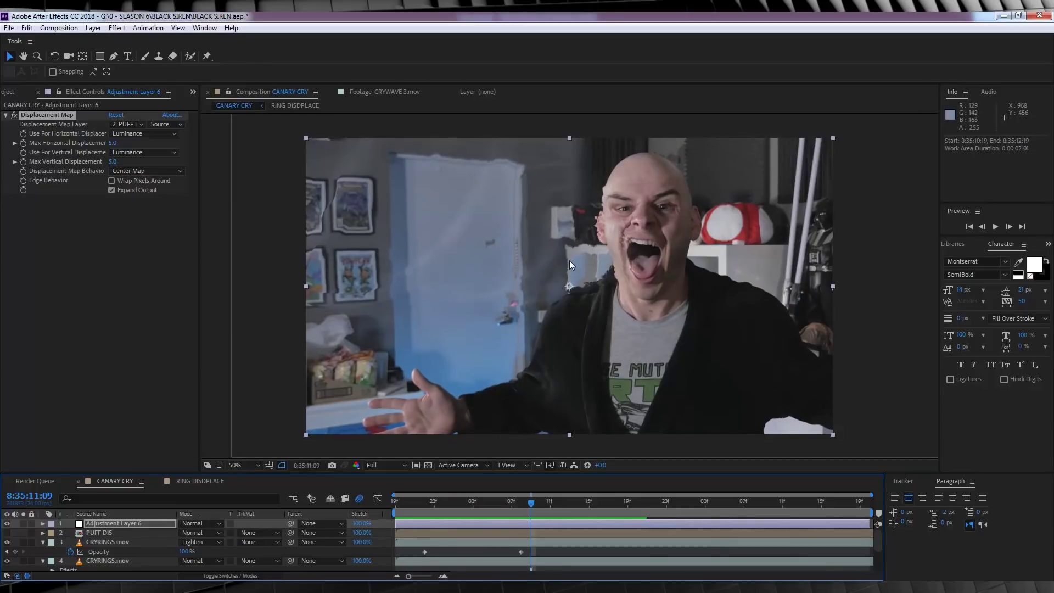
click(104, 542)
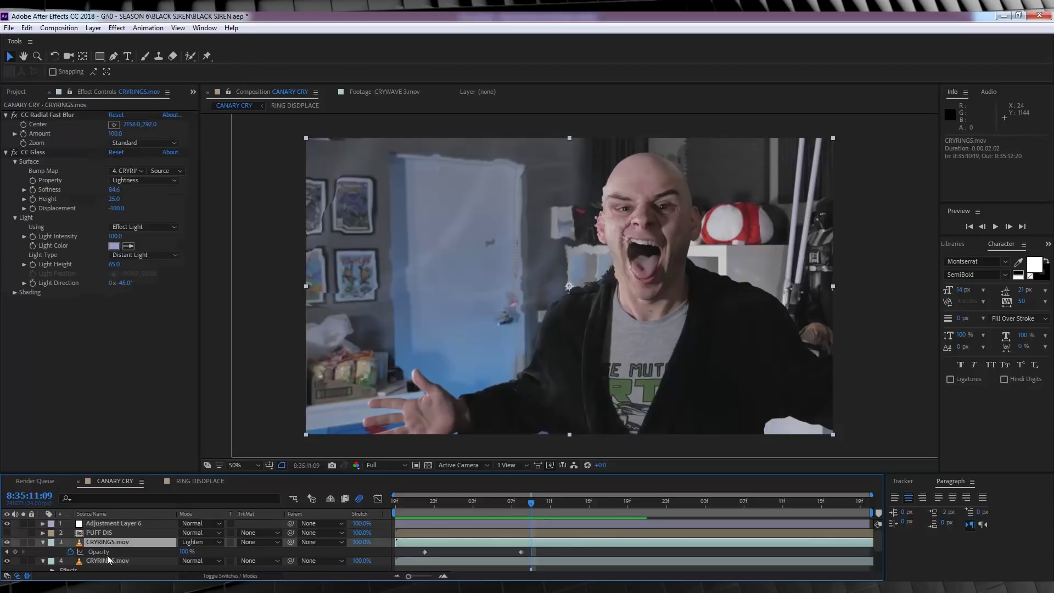
click(107, 560)
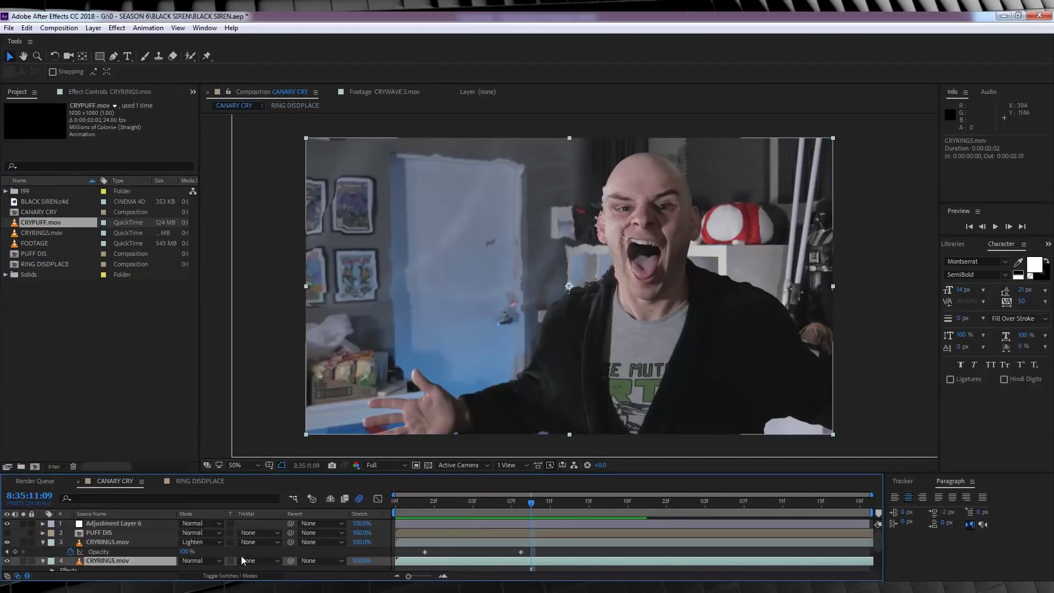
- Pre-compose all layers of CANARY CRY into a new composition named FINAL, moving all attributes
click(138, 552)
key(ctrl+a)
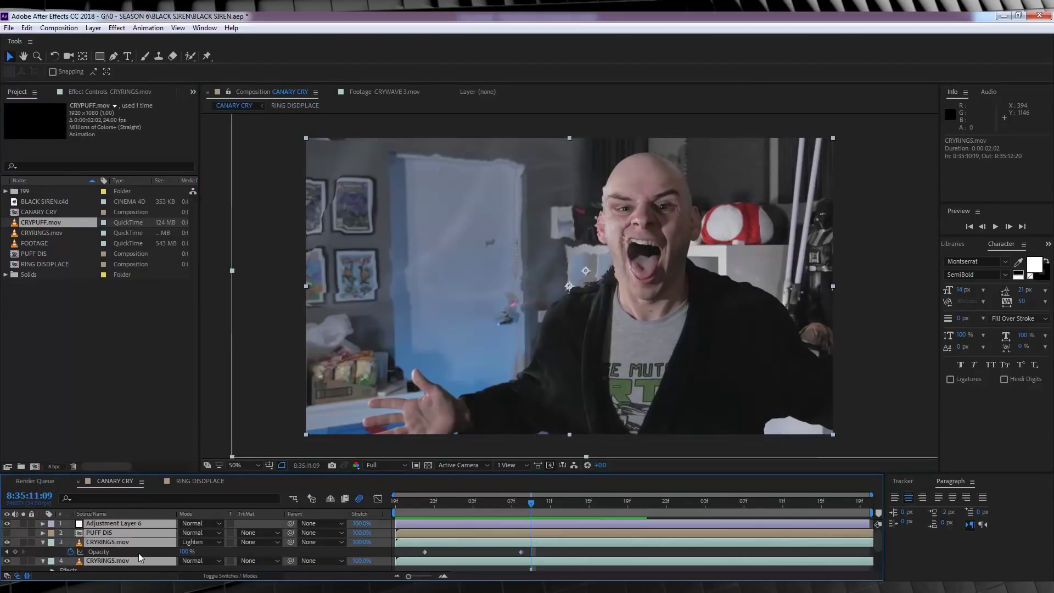
right_click(128, 542)
click(167, 442)
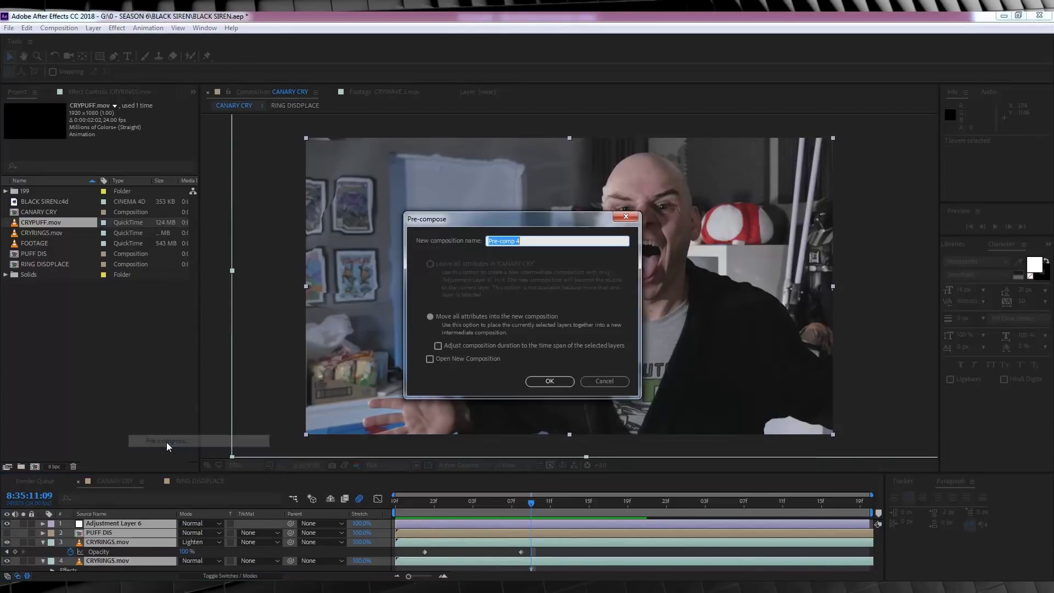
text(FINAL)
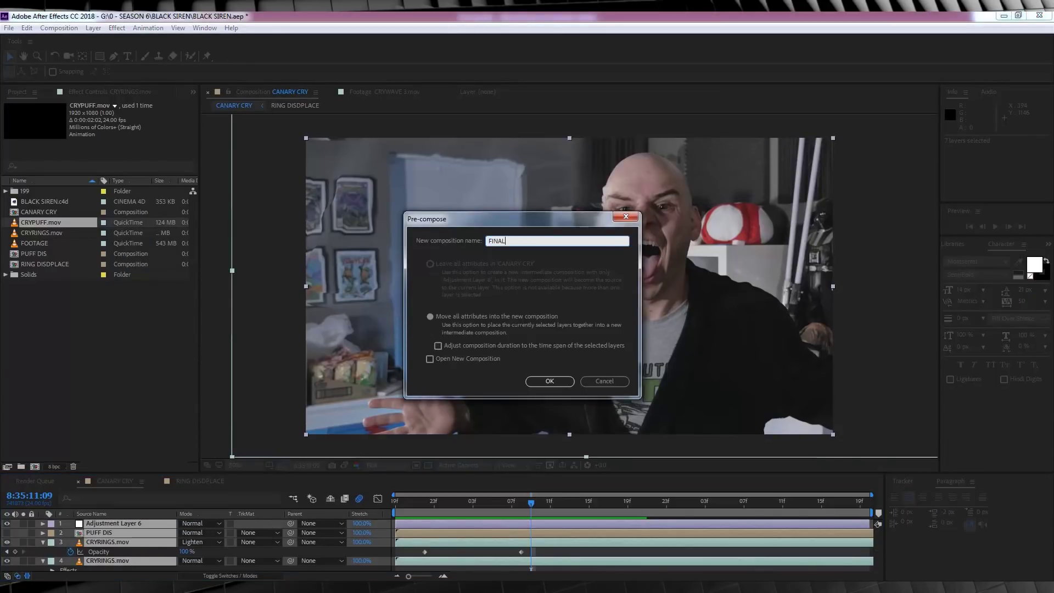
key(Return)
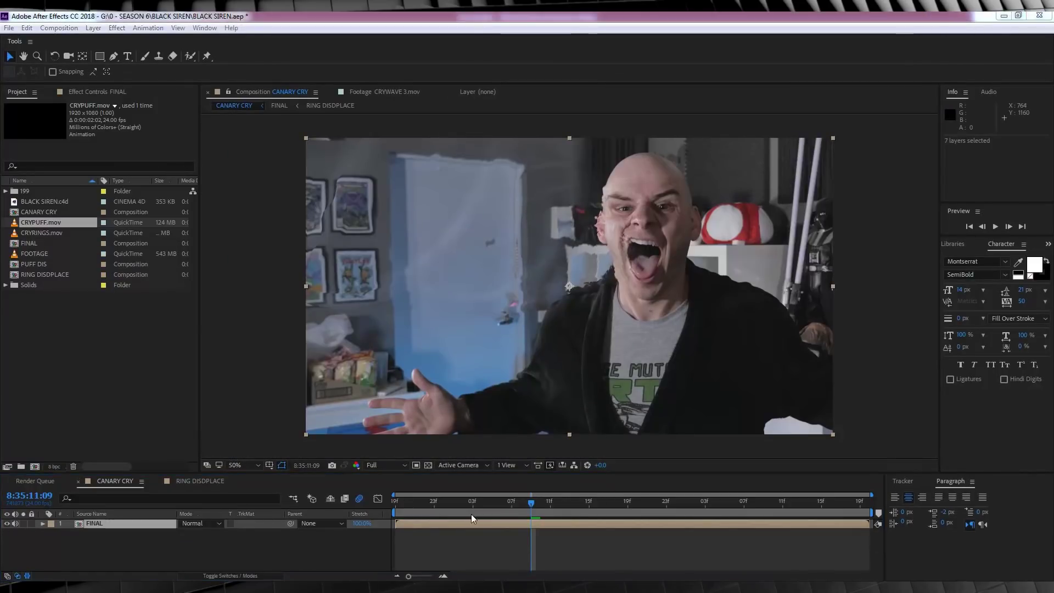
- From the comp start, find 'shake' in Effects & Presets and apply uni.Camera Shake Legacy to FINAL
key(Home)
click(1049, 244)
click(1017, 257)
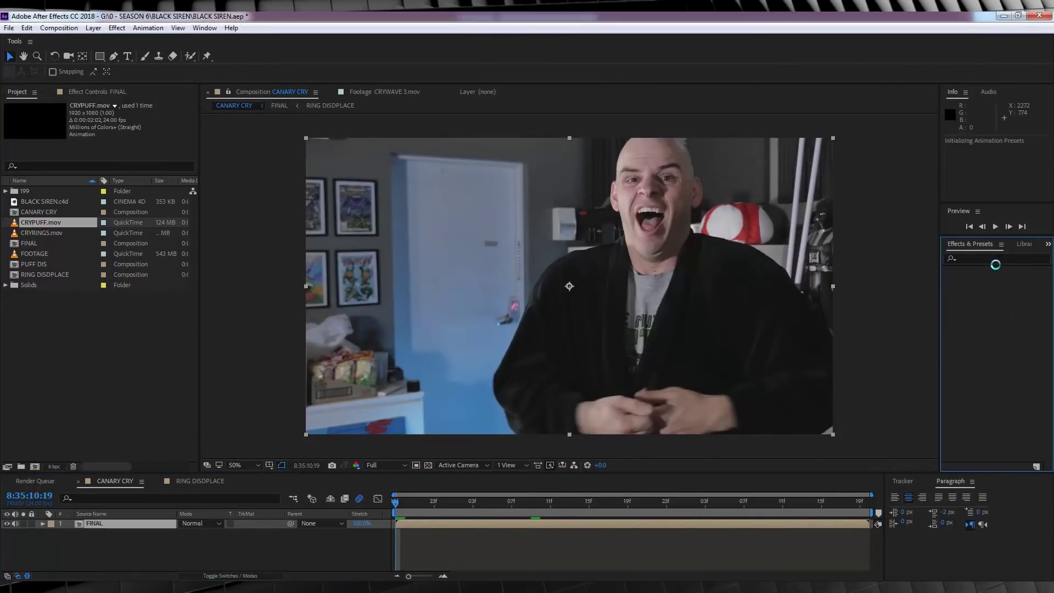
click(995, 258)
text(shake)
click(1000, 345)
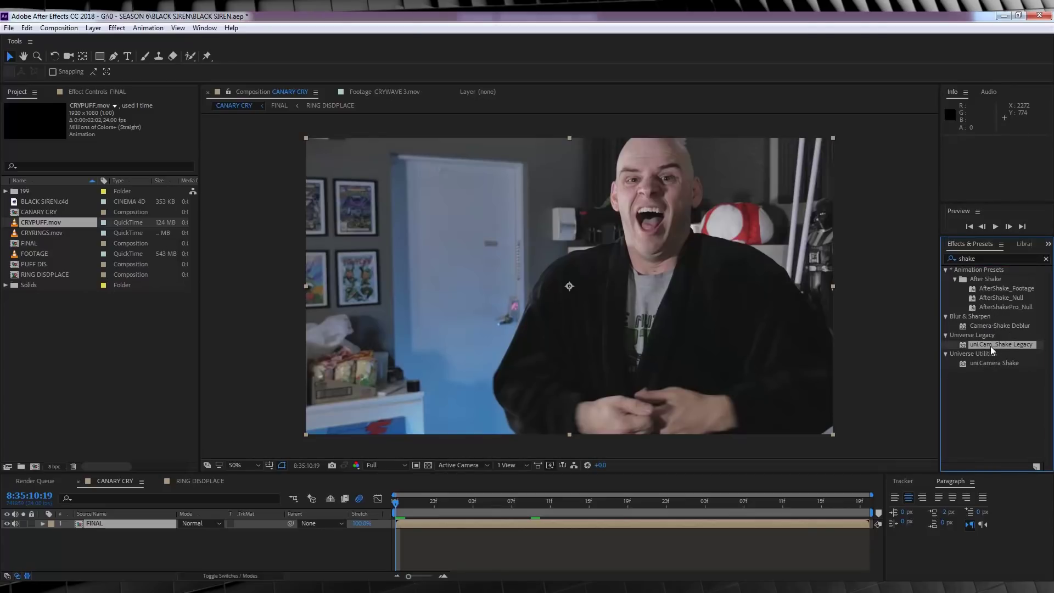
drag(989, 343, 105, 520)
- Set the shake Amount to 0, enable its motion blur, and keyframe Amount a few frames in
click(113, 124)
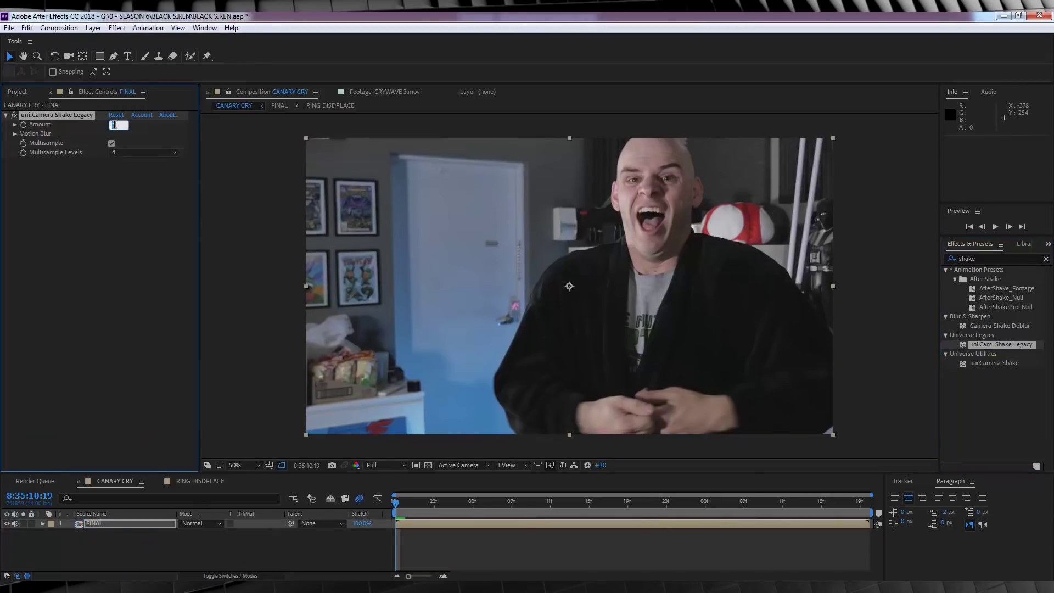
key(Return)
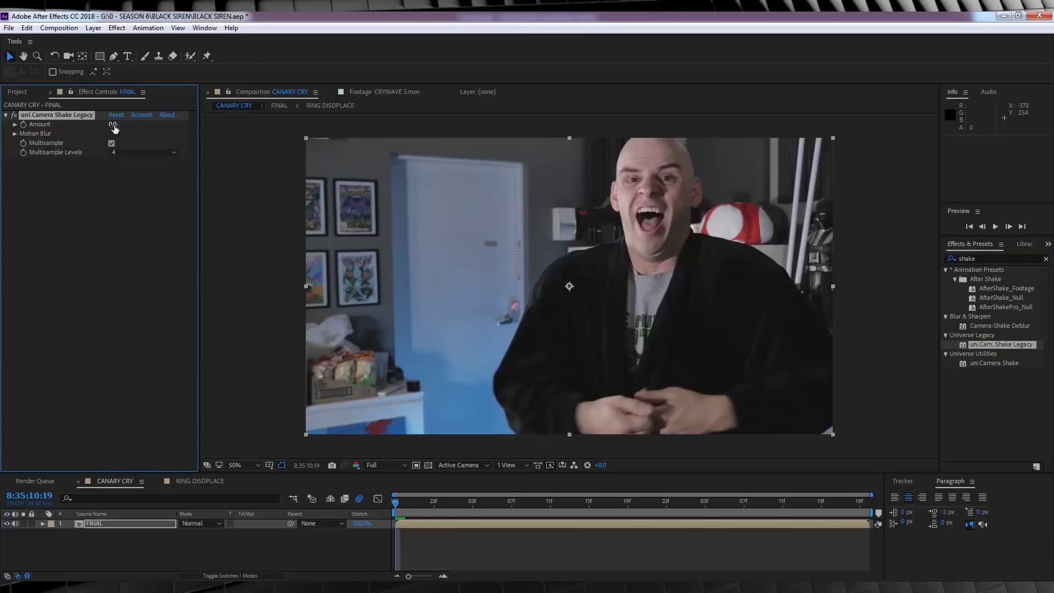
click(15, 134)
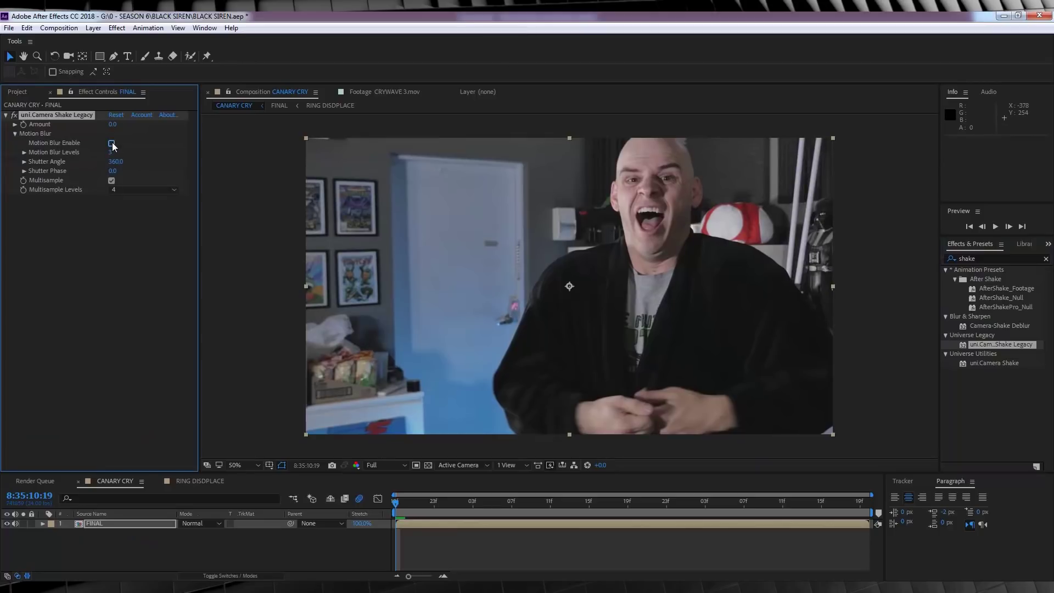
drag(398, 504, 439, 504)
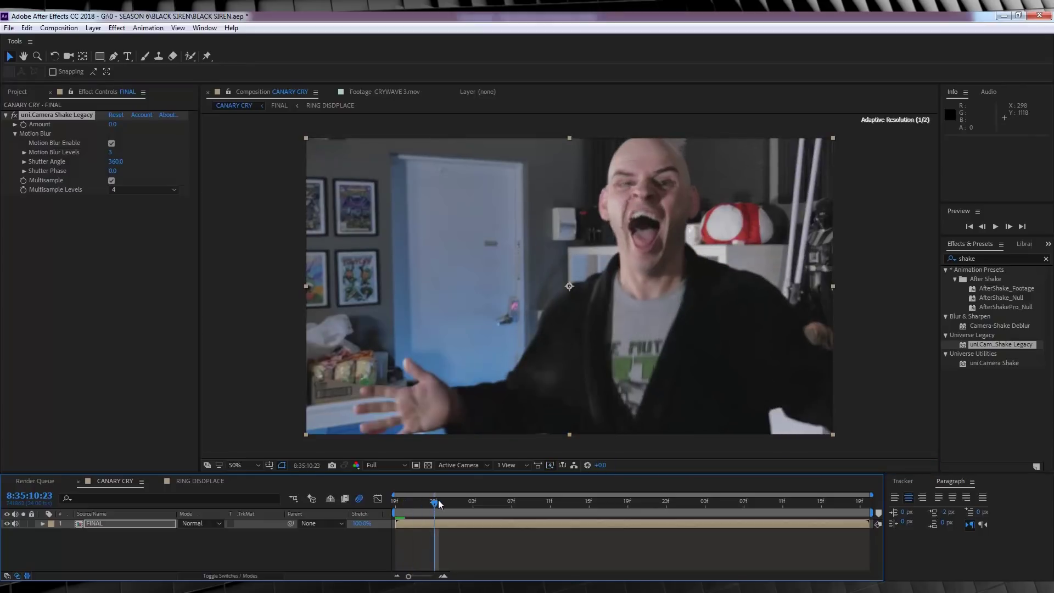
click(23, 127)
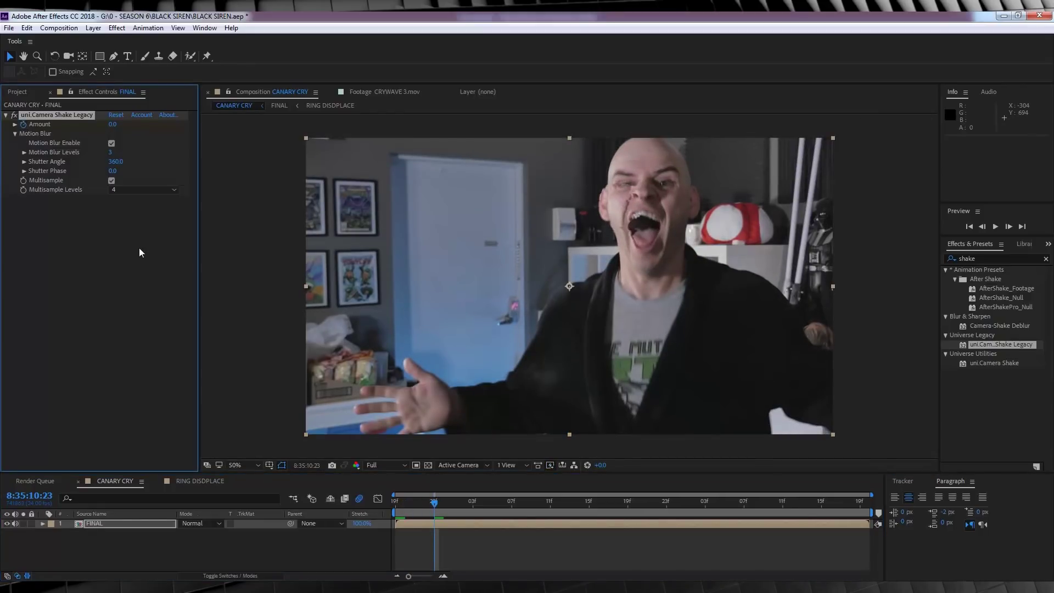
- At the scream's start, raise the shake Amount toward 2.0, then preview the shaking comp
drag(436, 505, 541, 502)
click(112, 123)
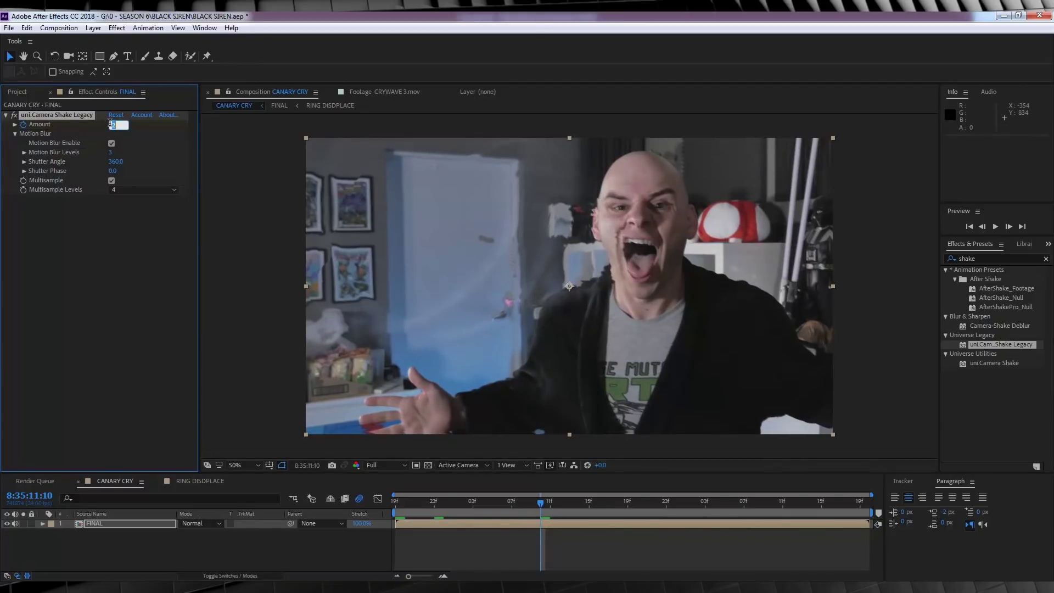
click(312, 549)
key(space)
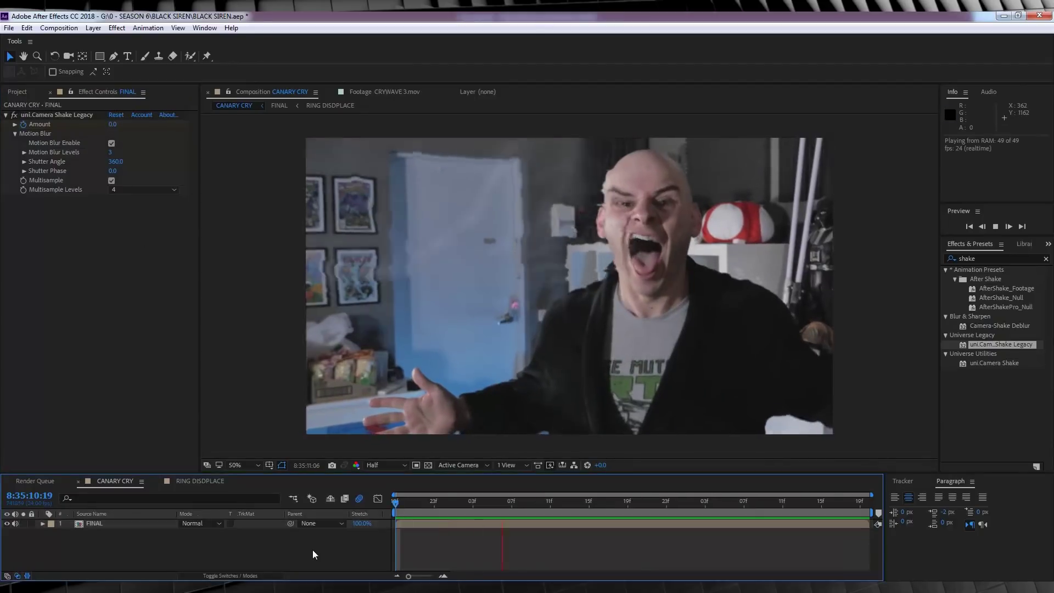